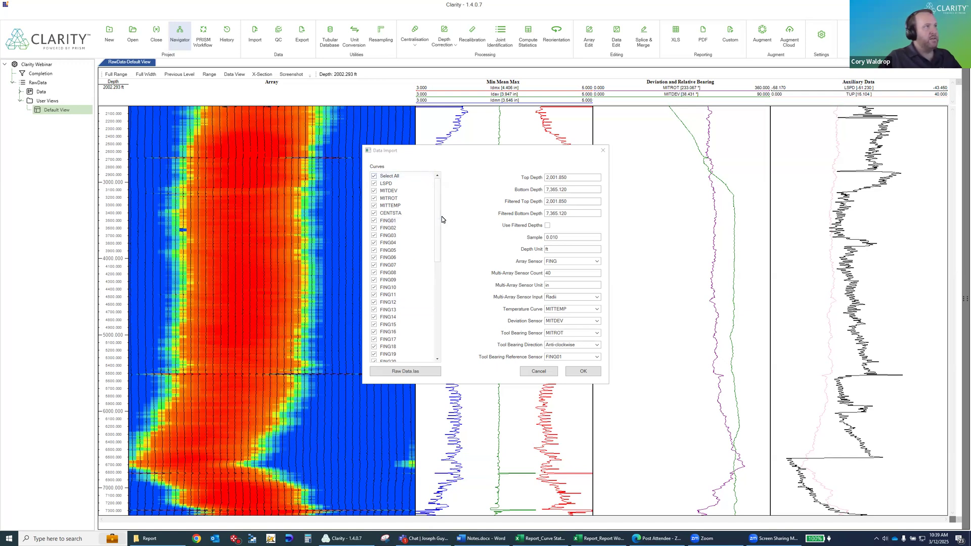
# Review the data import curve list and the filtered depths option, leaving the dialog without importing.
pyautogui.moveTo(441, 219); pyautogui.dragTo(442, 335)
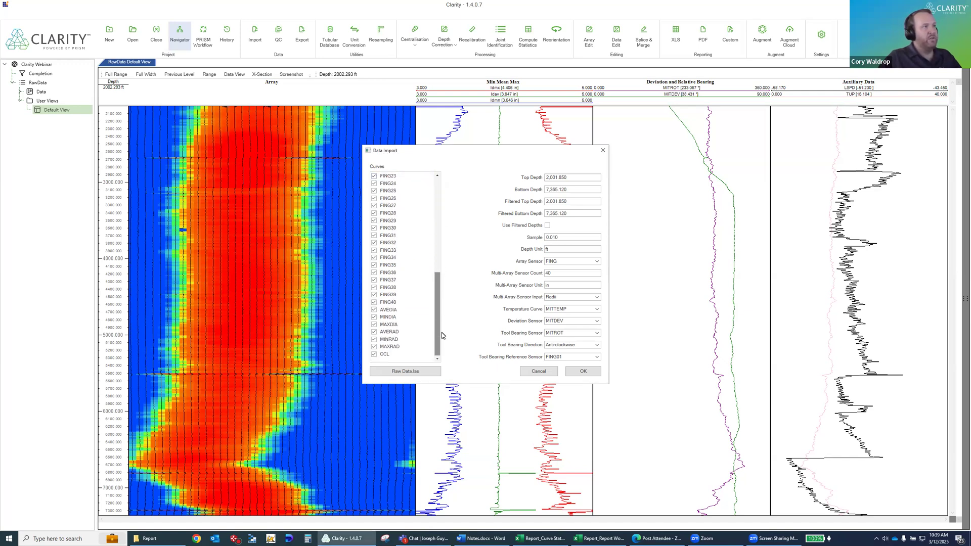
pyautogui.moveTo(445, 269); pyautogui.dragTo(439, 192)
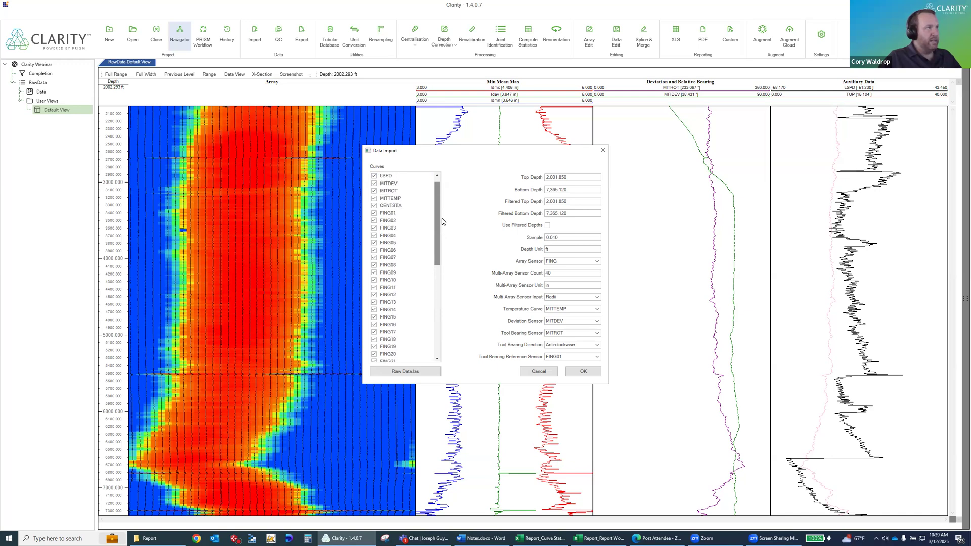
pyautogui.click(374, 214)
pyautogui.moveTo(437, 243); pyautogui.dragTo(441, 205)
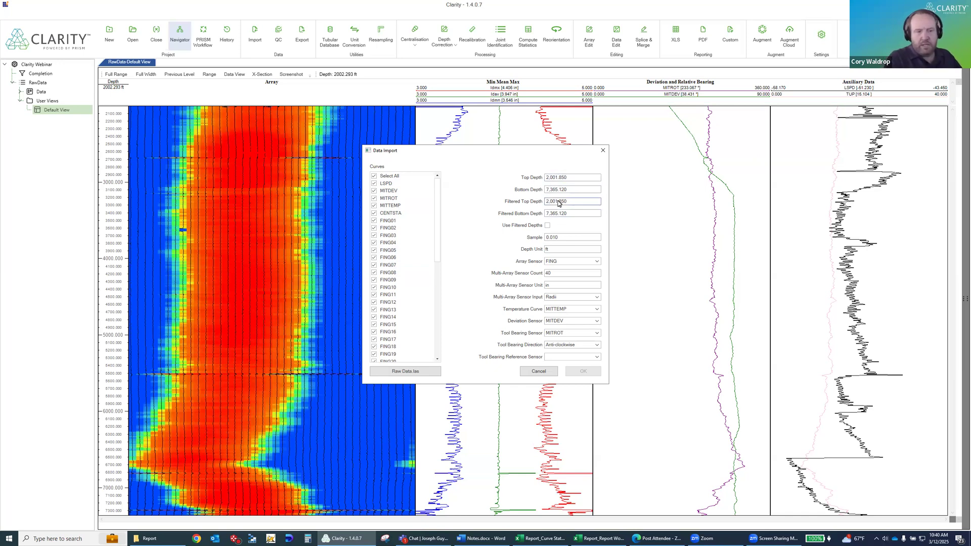
pyautogui.click(547, 225)
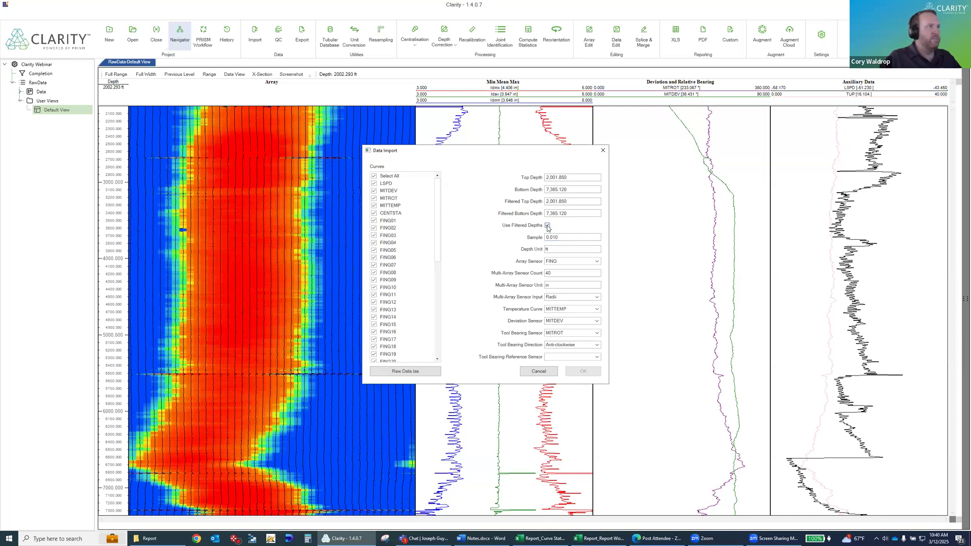
pyautogui.click(547, 226)
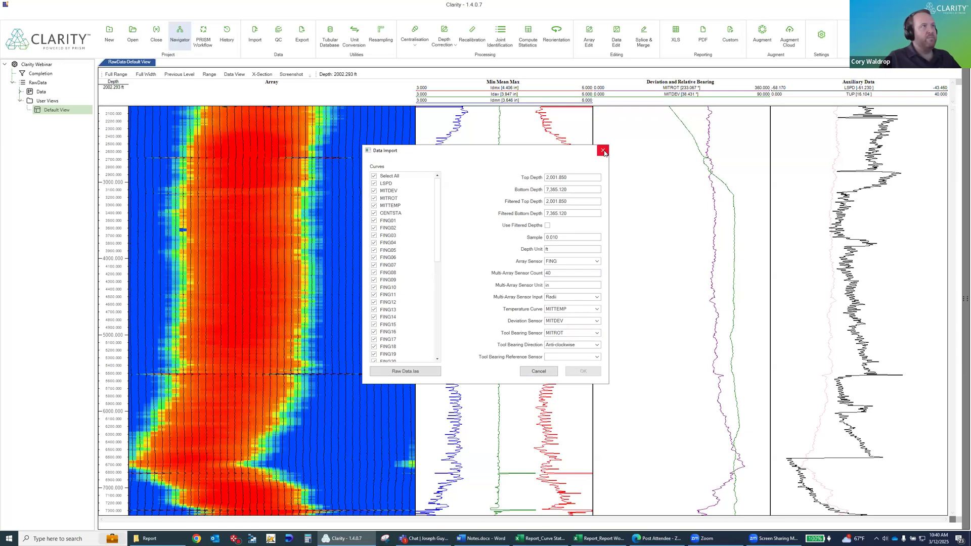
pyautogui.click(558, 375)
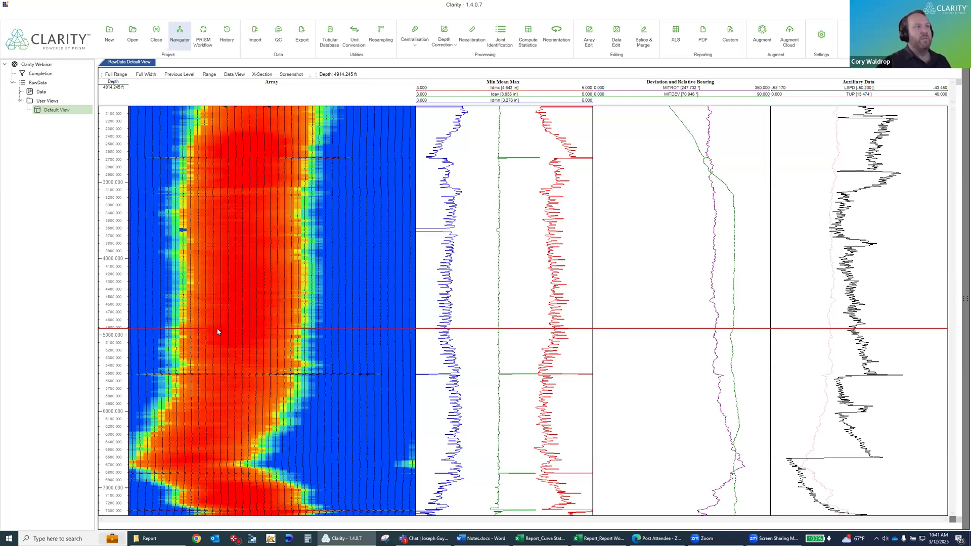
# Start a Prism-powered centralisation of the RawData log and add a zone covering the full depth, using the Ellipse function.
pyautogui.click(534, 357)
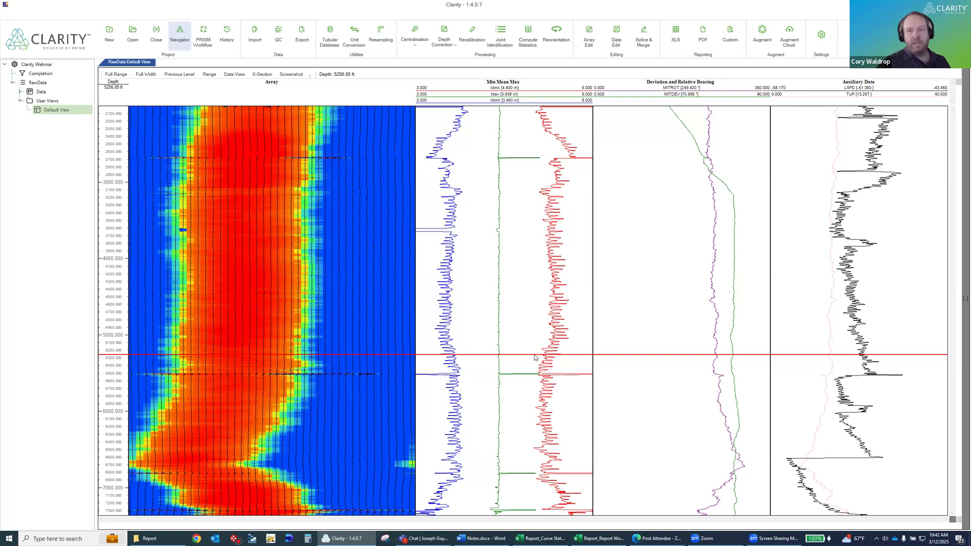
pyautogui.click(414, 39)
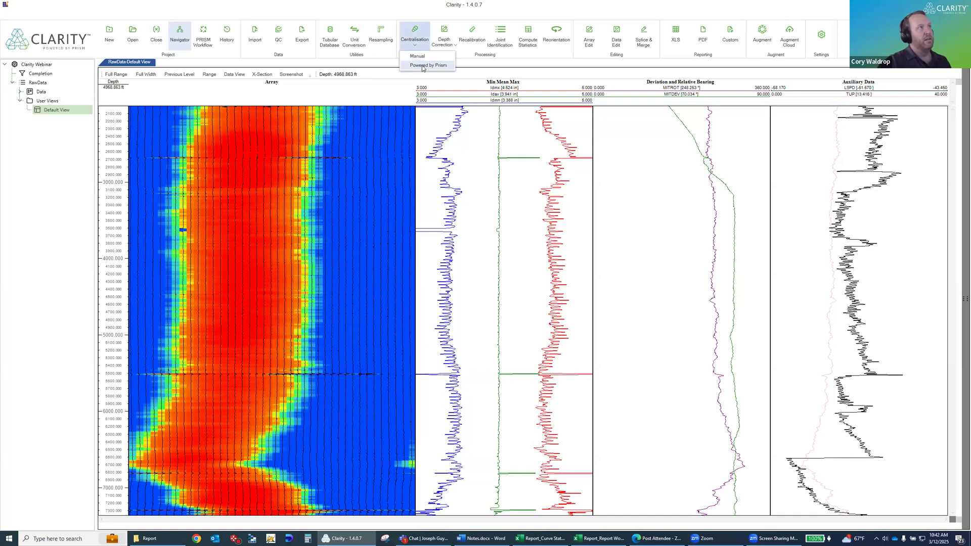
pyautogui.click(423, 67)
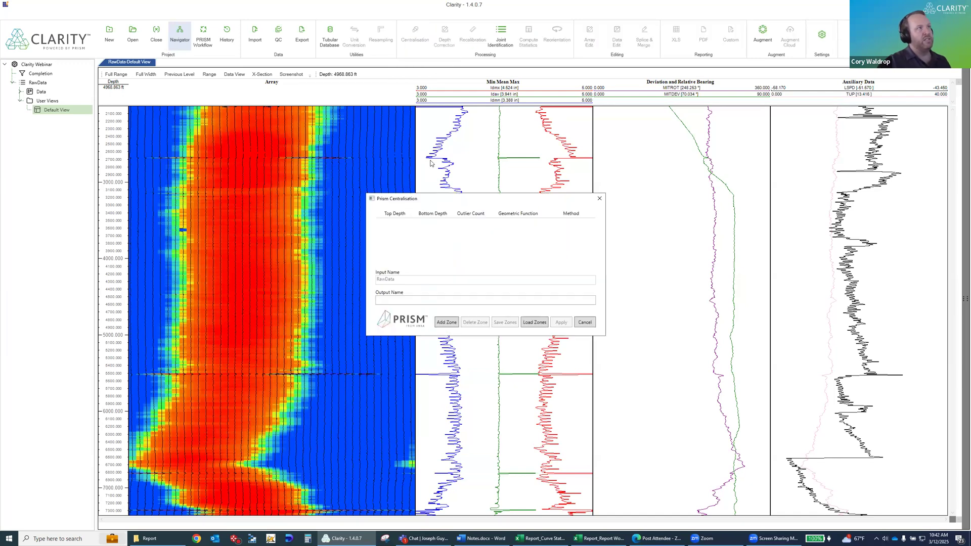
pyautogui.click(447, 323)
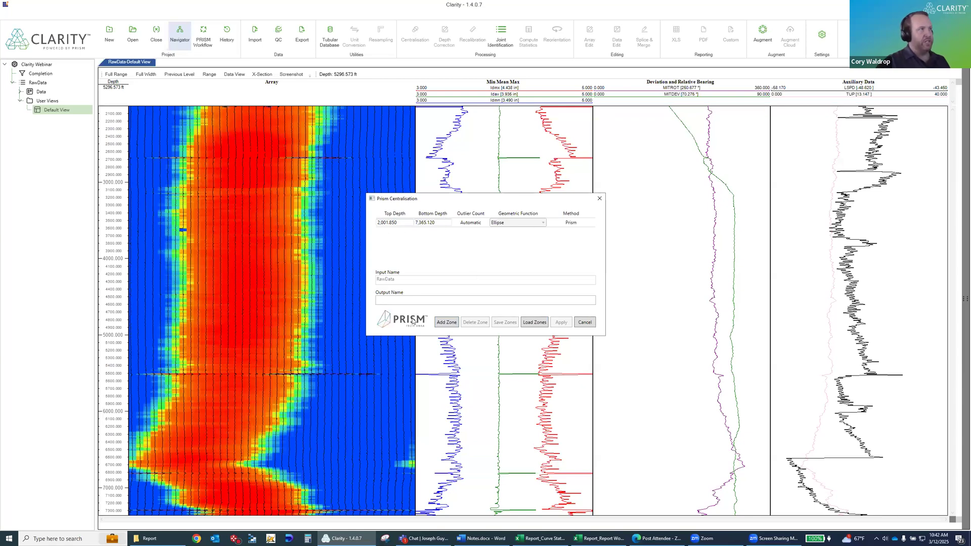
# Name the output "Centralisation" and apply the Prism centralisation.
pyautogui.click(420, 303)
pyautogui.write('C')
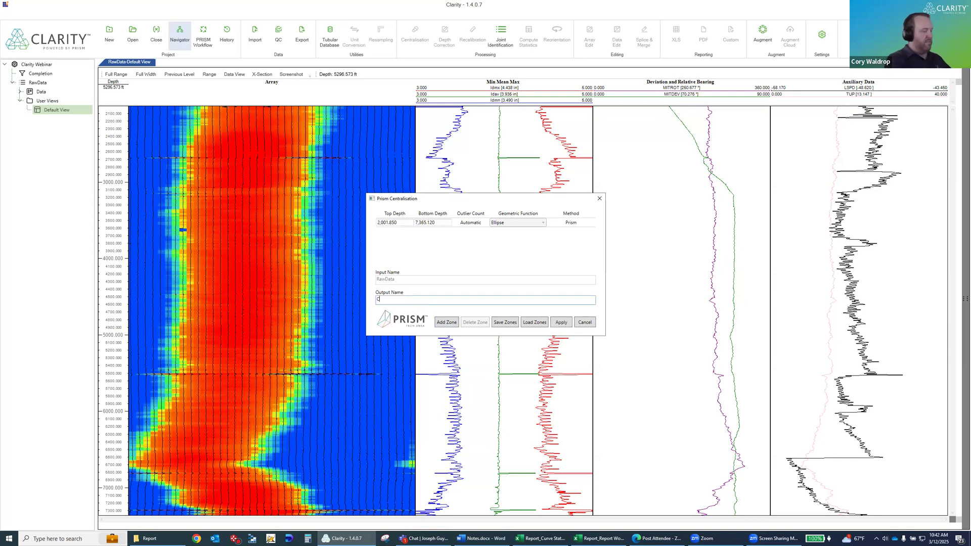
pyautogui.write('entral')
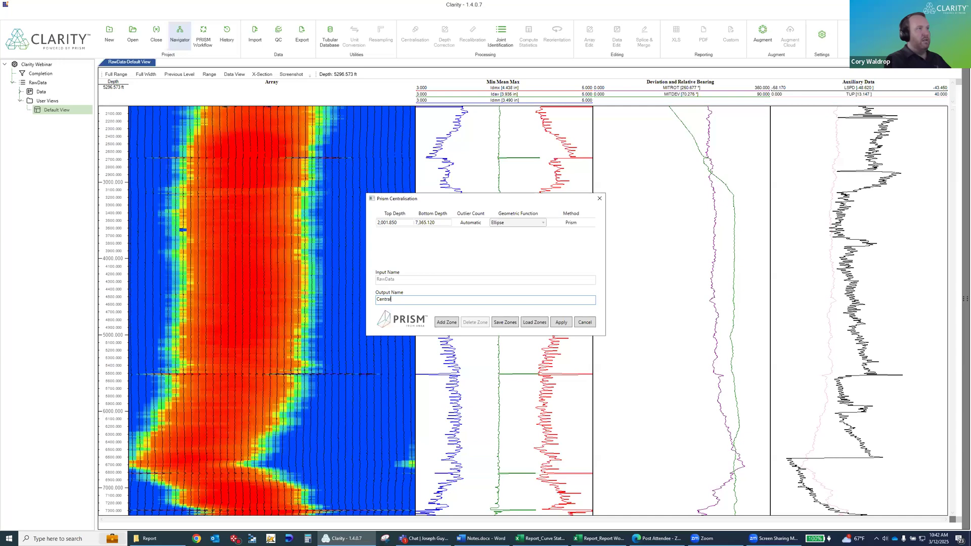
pyautogui.write('isation')
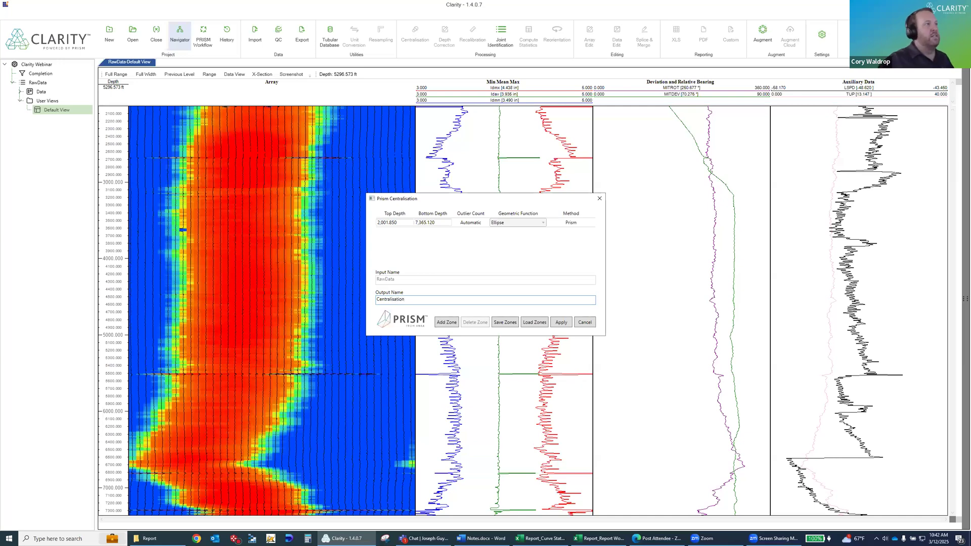
pyautogui.click(561, 323)
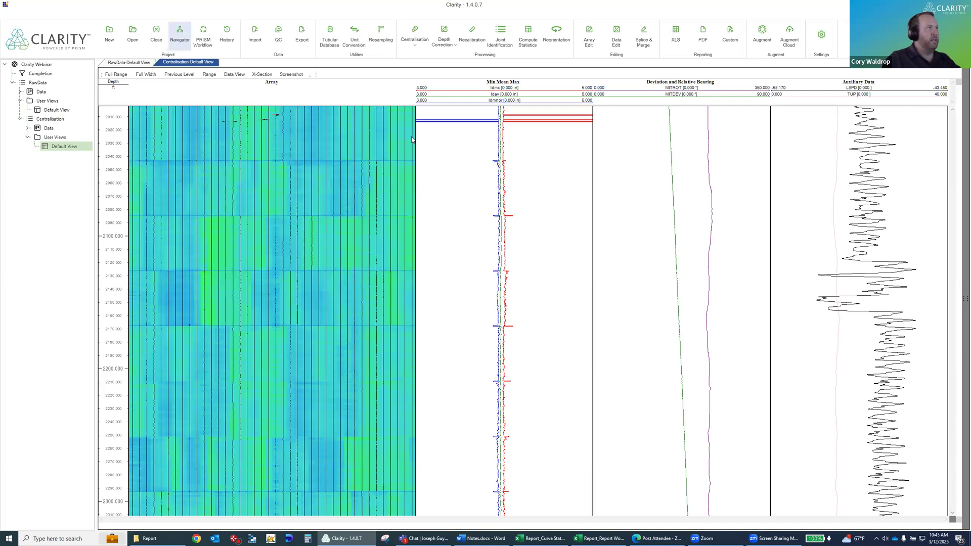
# Show the centralised log over its full depth range and inspect the array and min/mean/max curves closely around 2,829 ft.
pyautogui.click(323, 130)
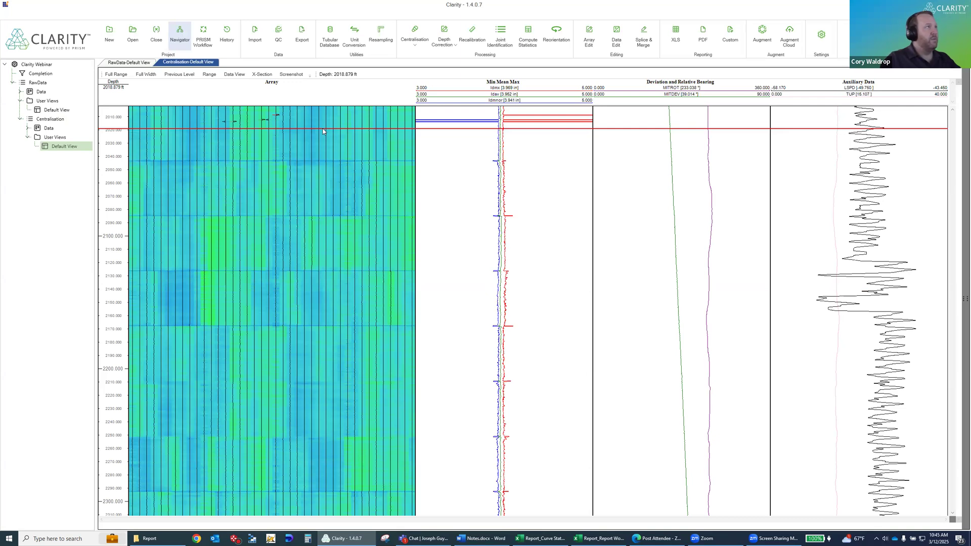
pyautogui.click(125, 77)
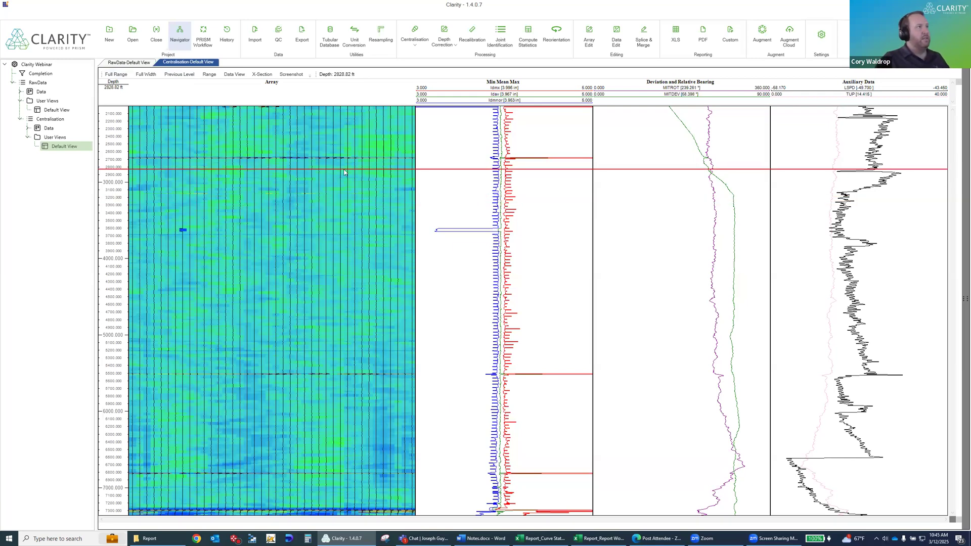
pyautogui.scroll(2, 343, 173)
pyautogui.scroll(4, 344, 172)
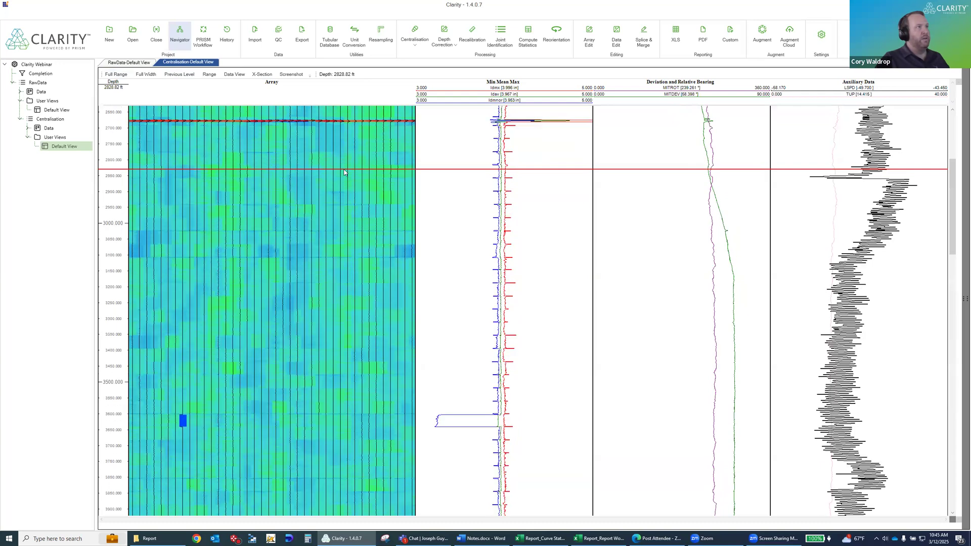
pyautogui.scroll(4, 343, 172)
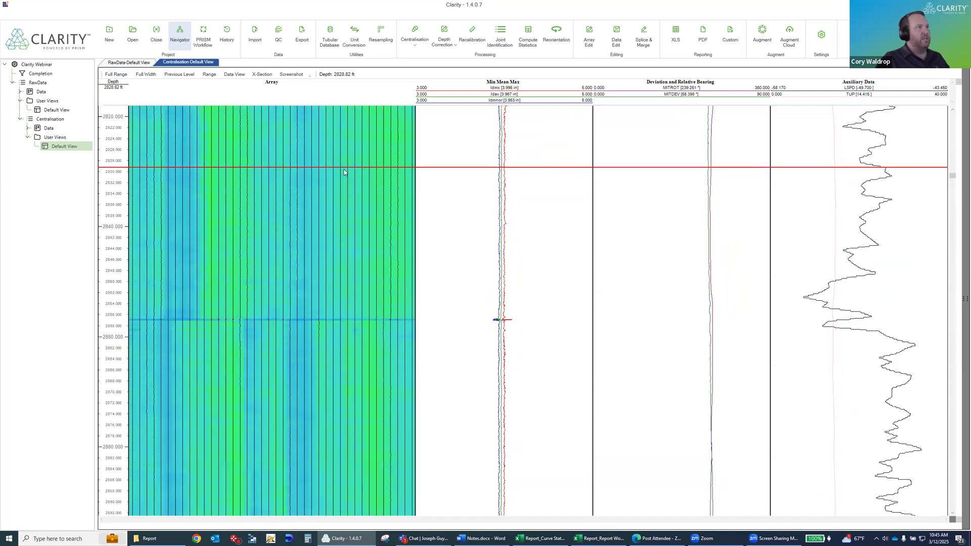
pyautogui.scroll(-4, 343, 173)
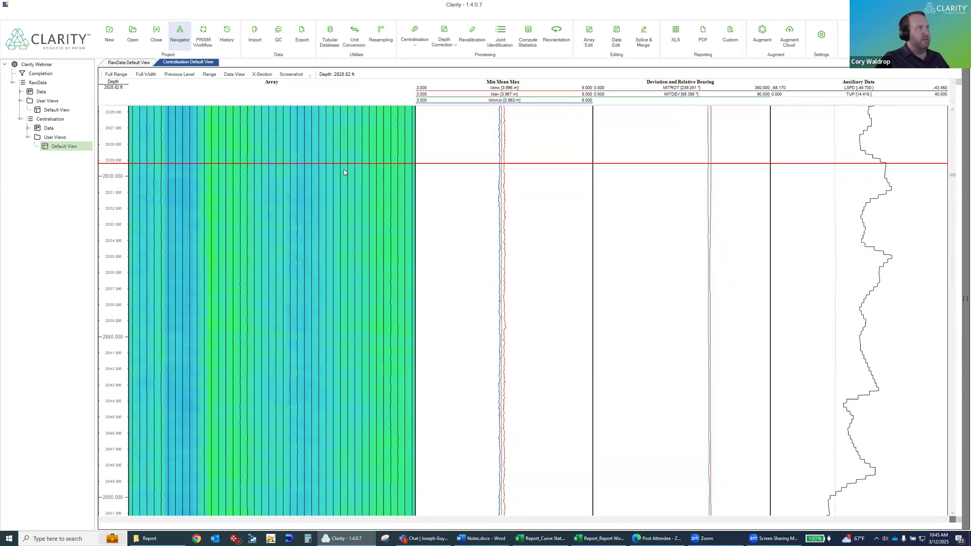
pyautogui.scroll(10, 344, 172)
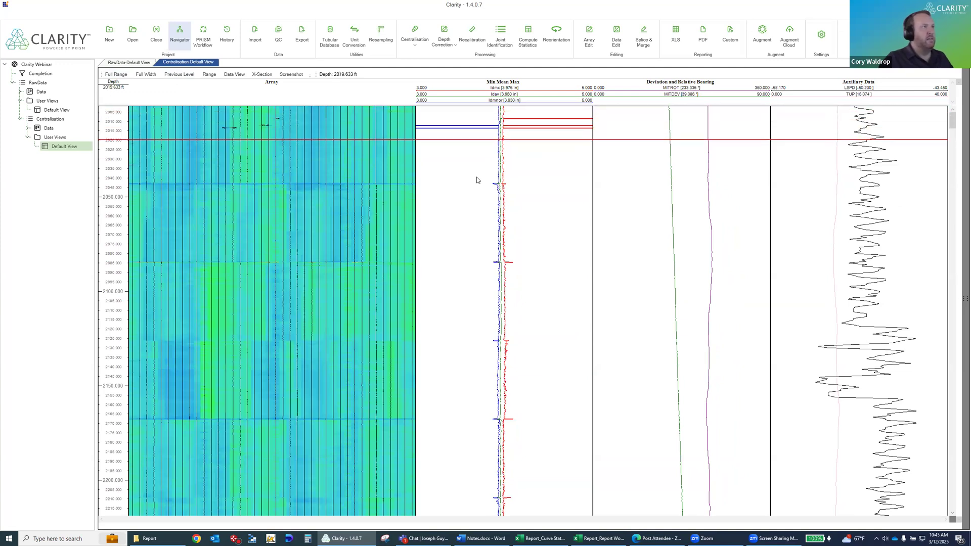
# Examine the centralised log from its top to its bottom for joints, restrictions and faulty finger readings.
pyautogui.scroll(-5, 476, 180)
pyautogui.scroll(-3, 476, 180)
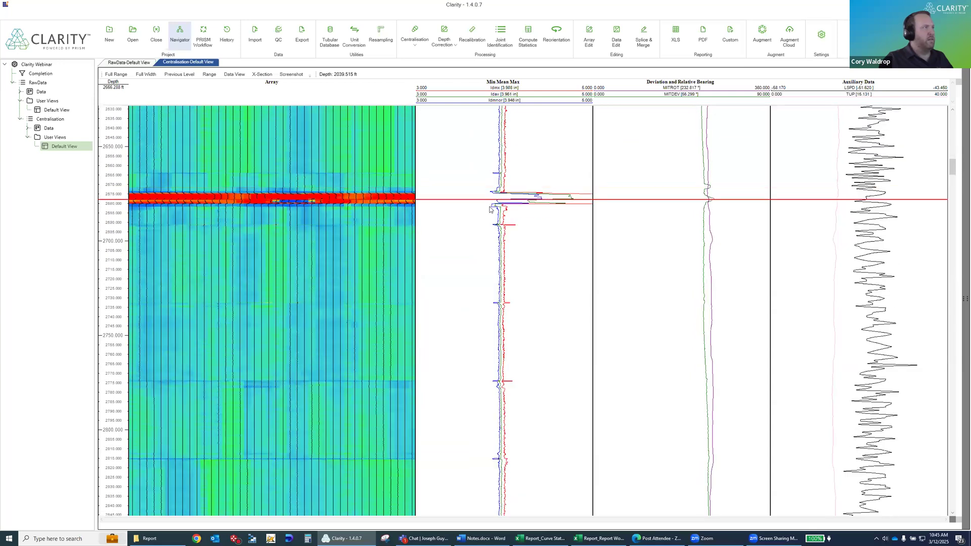
pyautogui.scroll(-5, 490, 207)
pyautogui.scroll(-7, 489, 209)
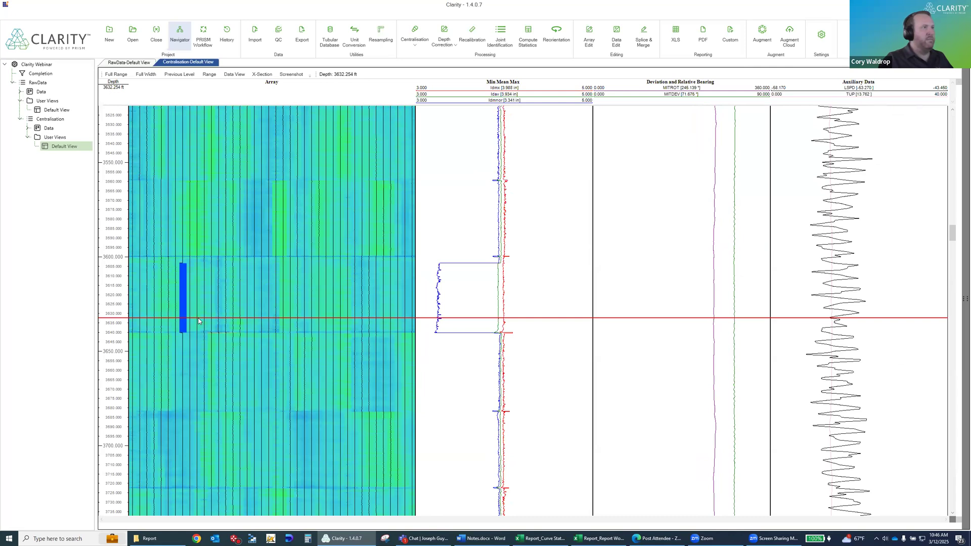
pyautogui.scroll(-5, 401, 304)
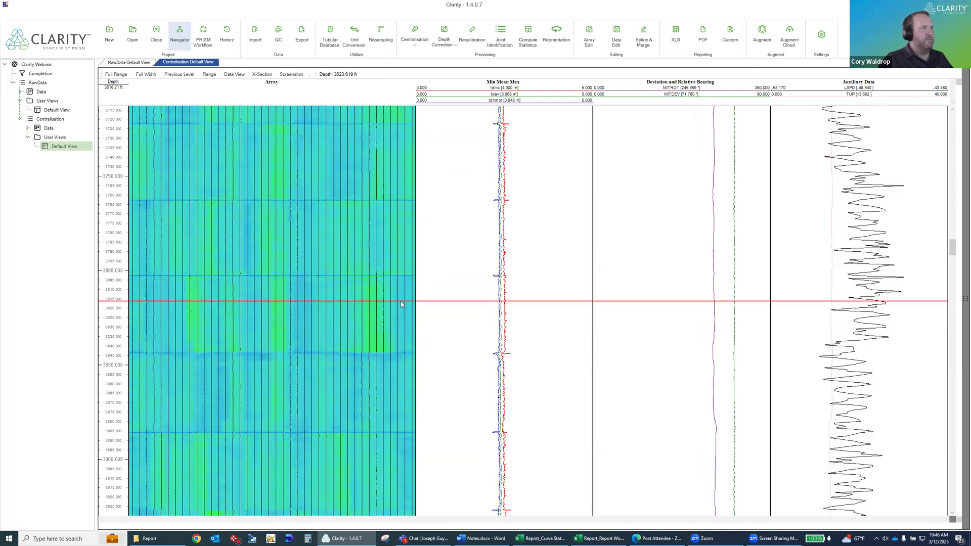
pyautogui.scroll(-8, 401, 304)
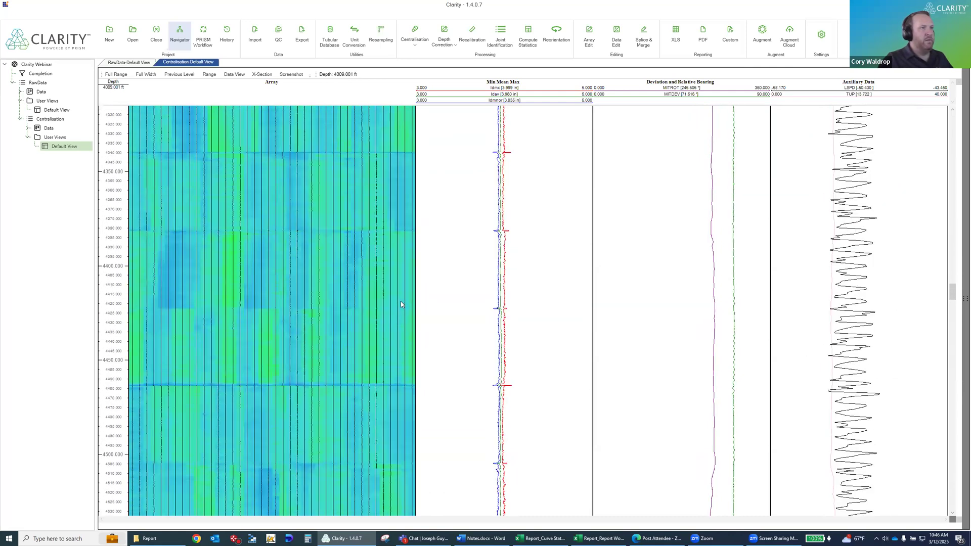
pyautogui.scroll(-2, 401, 304)
pyautogui.scroll(-10, 401, 302)
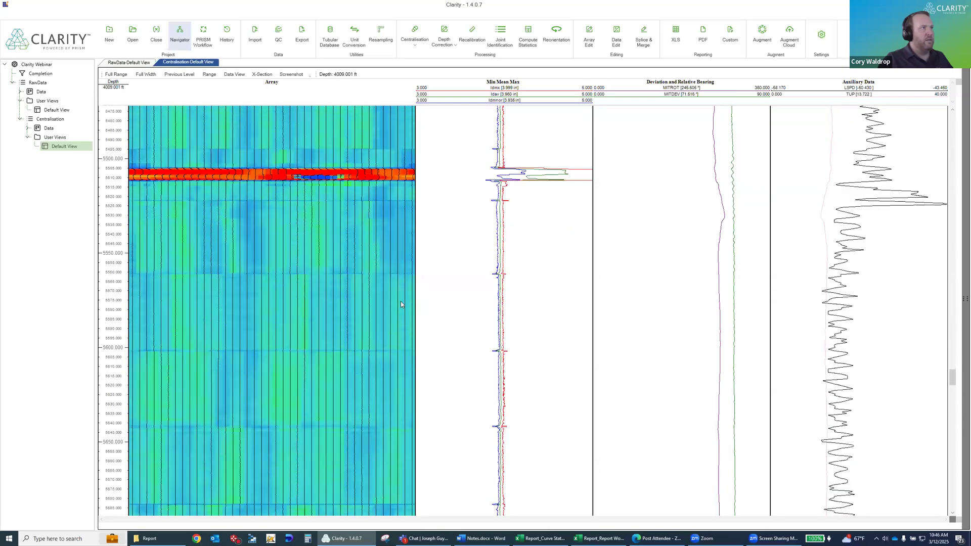
pyautogui.scroll(-8, 401, 304)
pyautogui.scroll(-17, 400, 302)
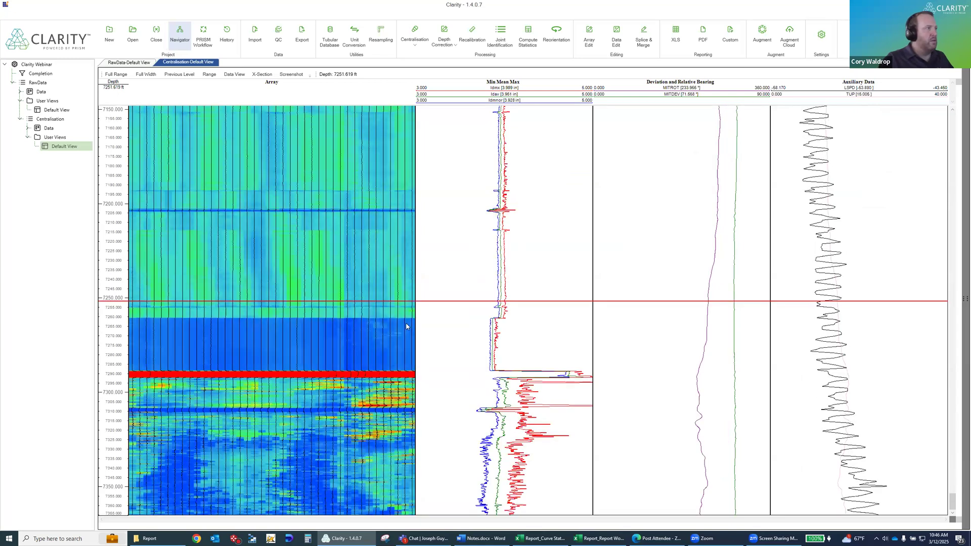
# Examine the deepest interval of the centralised log, below about 7,260 ft, and compare it with the section above.
pyautogui.click(411, 372)
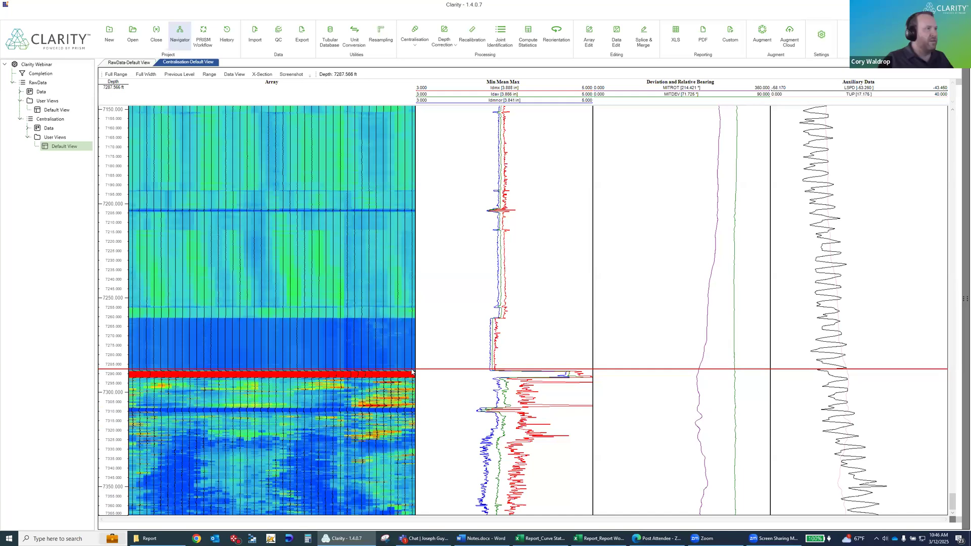
pyautogui.click(412, 383)
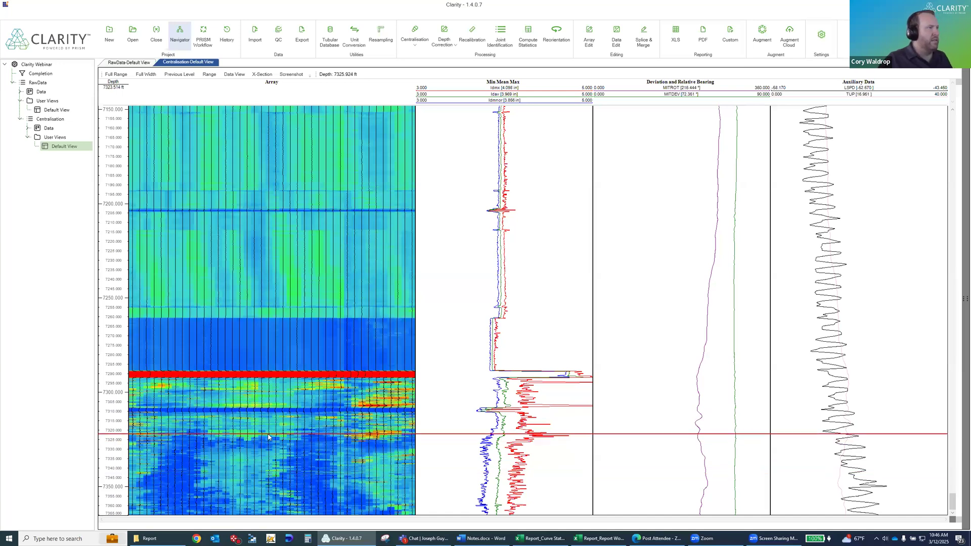
pyautogui.scroll(2, 268, 437)
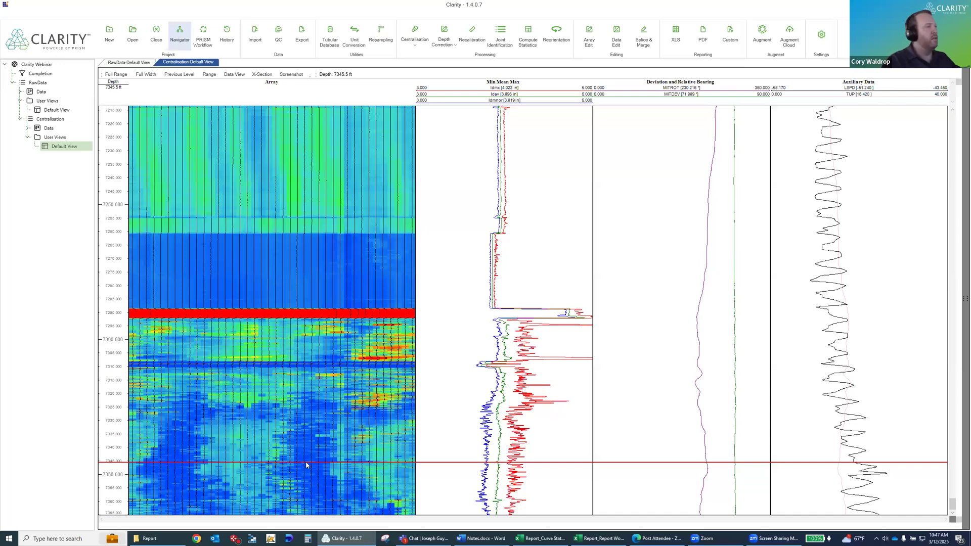
pyautogui.click(366, 431)
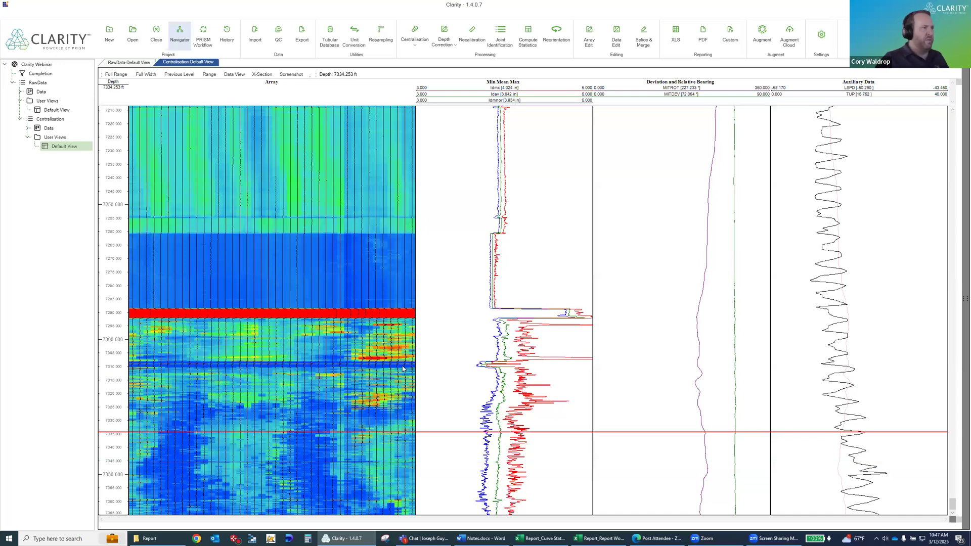
pyautogui.click(376, 403)
pyautogui.click(381, 453)
pyautogui.scroll(-1, 381, 455)
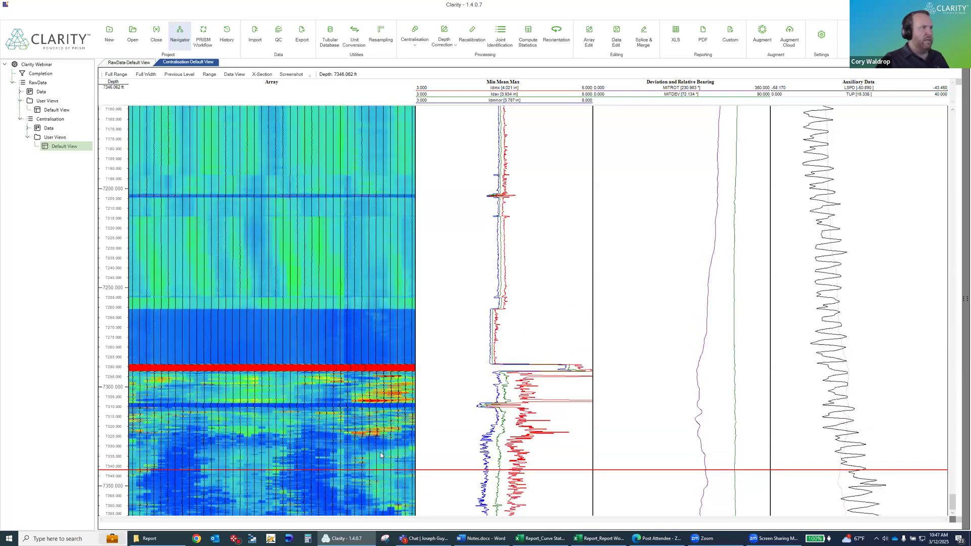
pyautogui.scroll(-2, 381, 455)
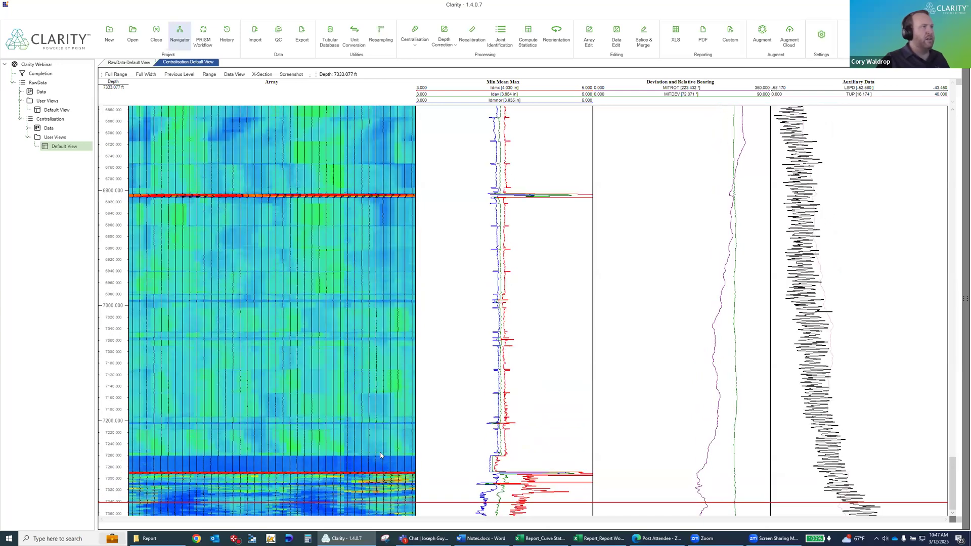
pyautogui.scroll(1, 381, 455)
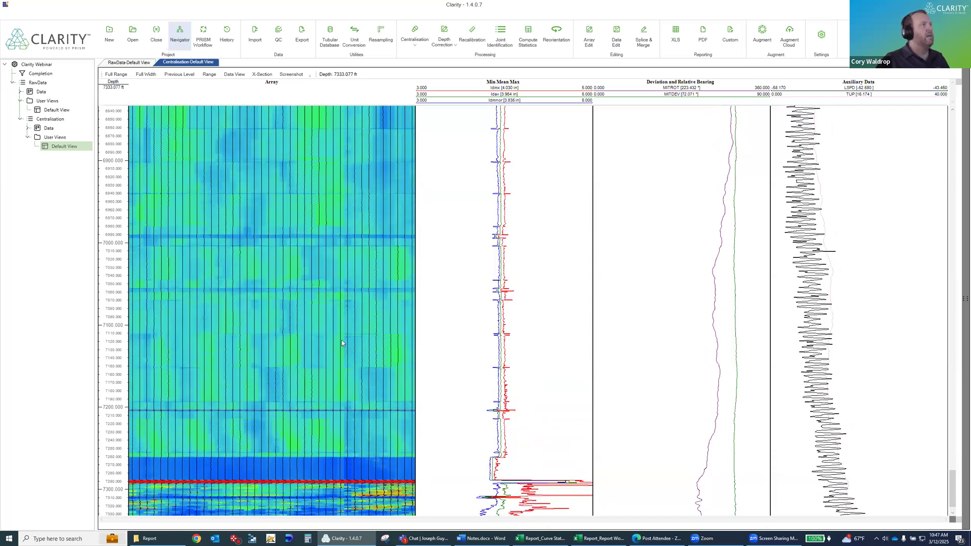
# Run the Prism quality check on the centralised data, covering stick and slip, clogged sensors, spikes, telemetry dropout and null values.
pyautogui.click(280, 37)
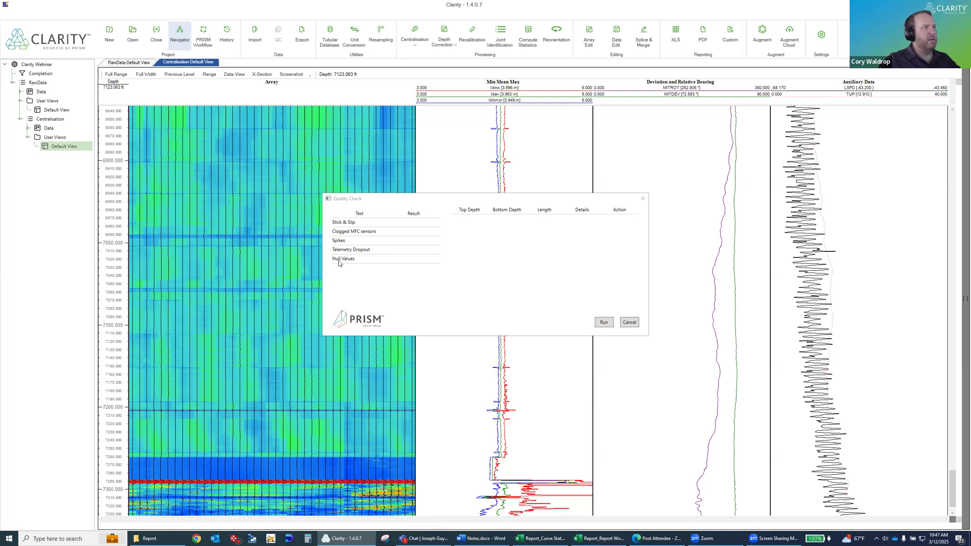
pyautogui.click(604, 323)
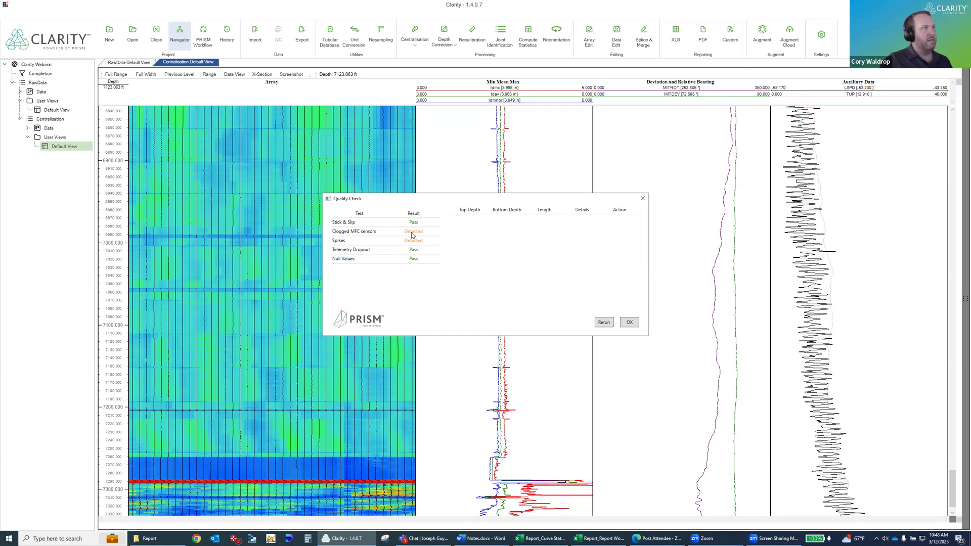
# List the detected clogged sensors and inspect the flagged interval from 3,602.98 to 3,640.33 ft together with the log around it.
pyautogui.click(381, 234)
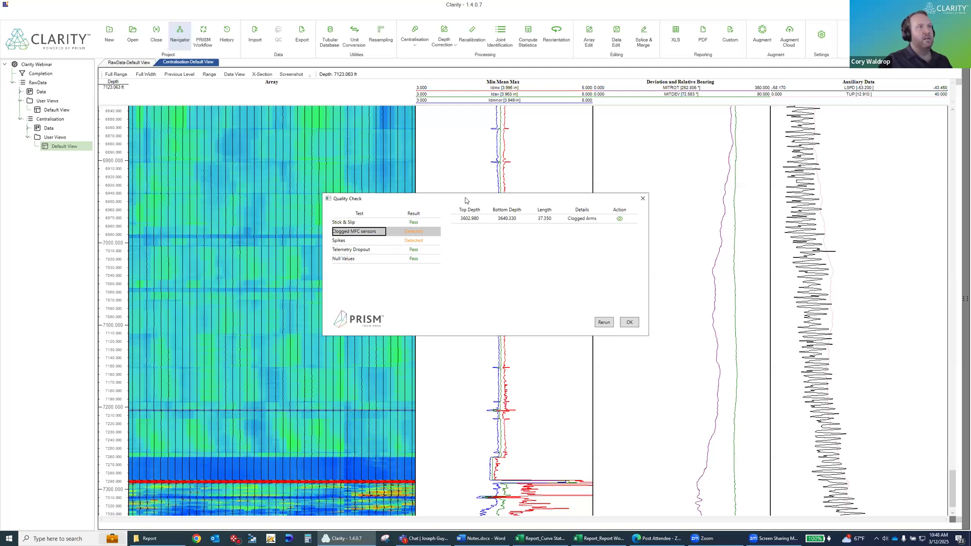
pyautogui.moveTo(466, 201); pyautogui.dragTo(777, 117)
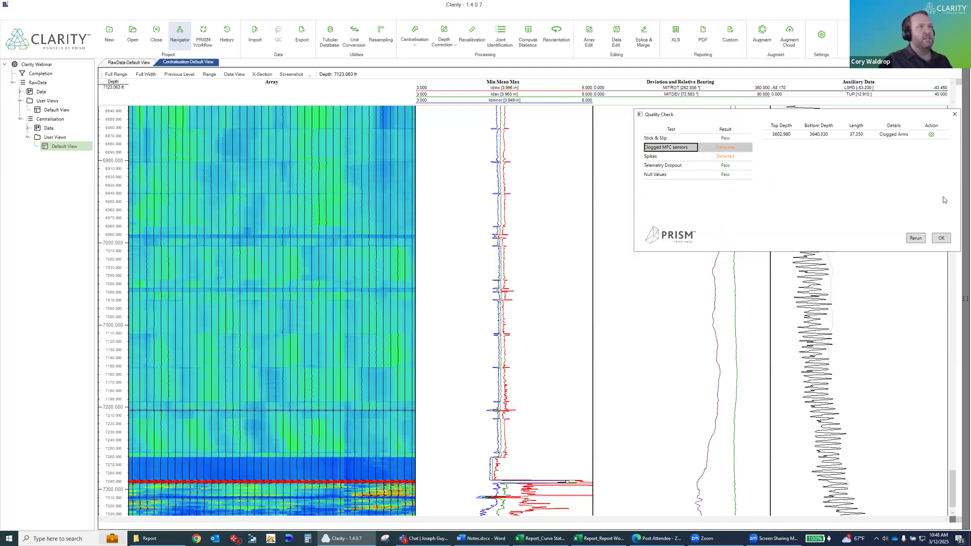
pyautogui.click(931, 134)
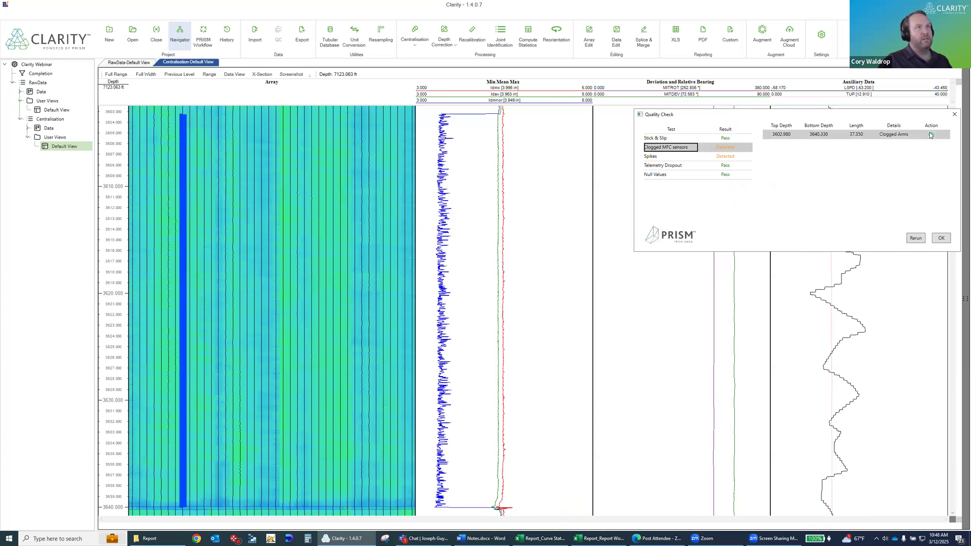
pyautogui.click(359, 279)
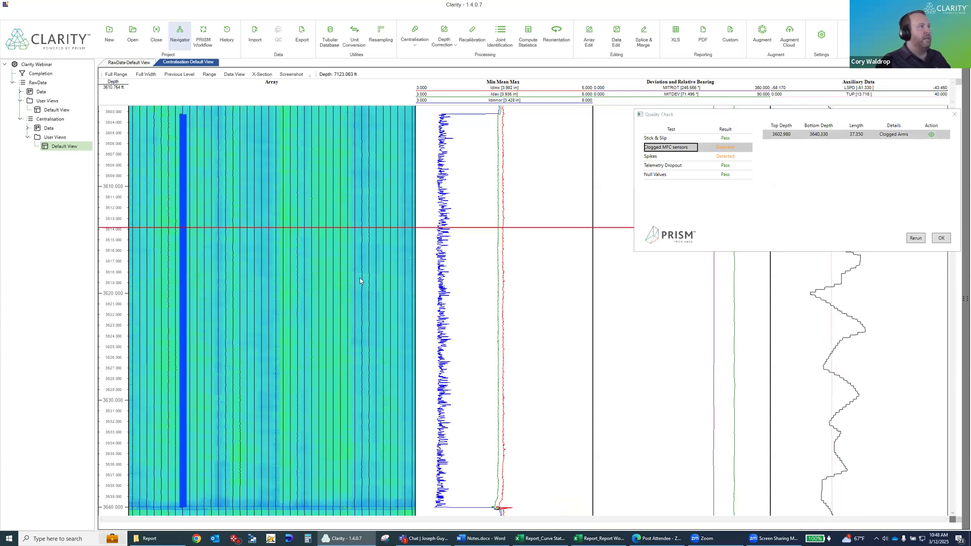
pyautogui.scroll(-2, 360, 279)
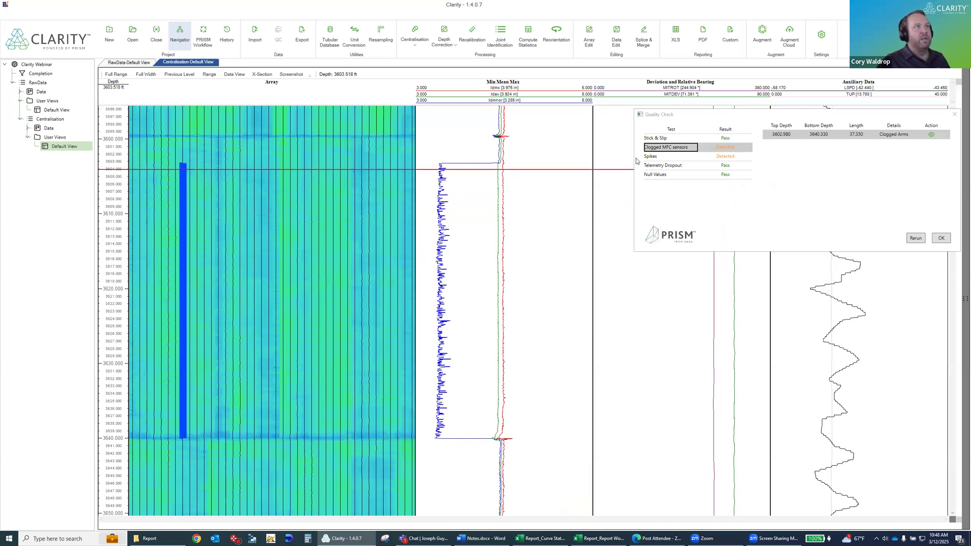
# List the detected spikes and show the pipe cross-section at about 3,616.5 ft to examine the clogged finger.
pyautogui.click(653, 158)
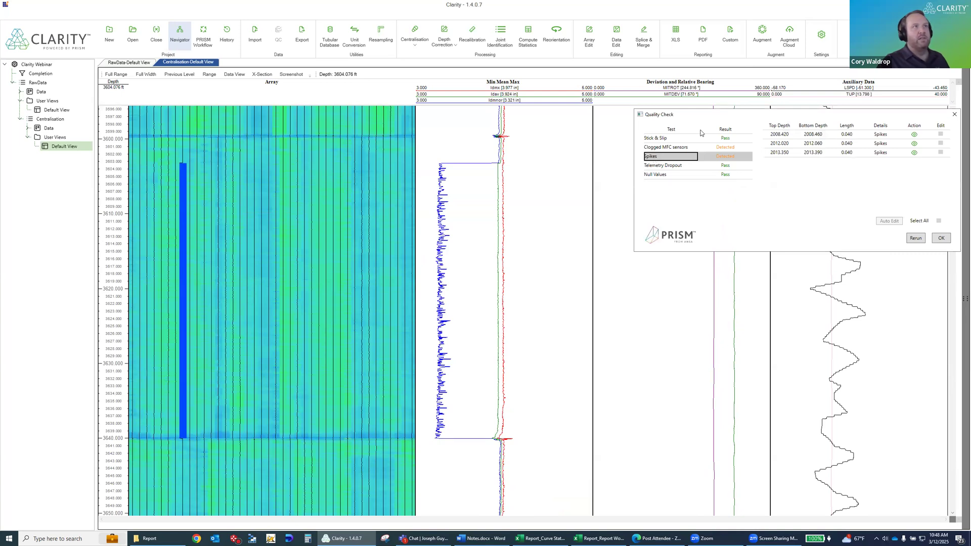
pyautogui.moveTo(723, 115); pyautogui.dragTo(701, 92)
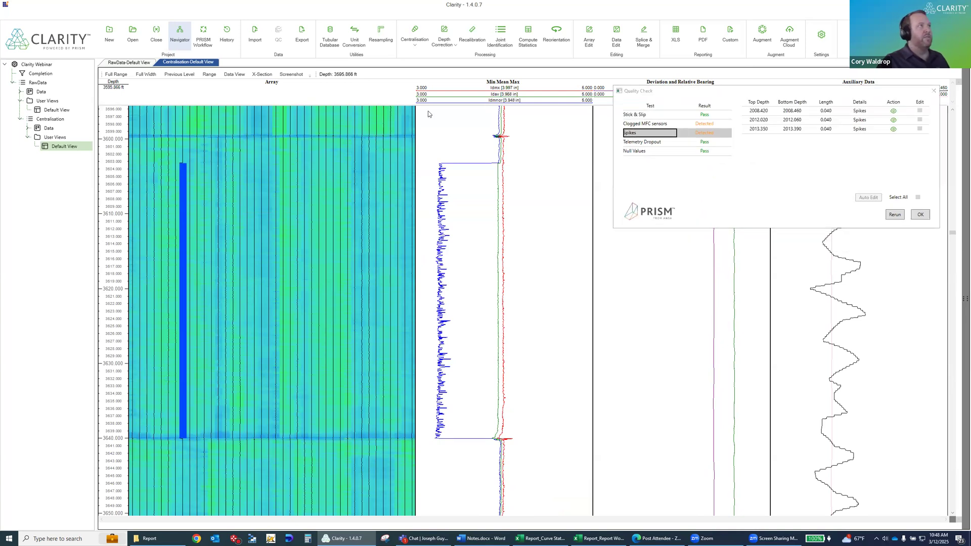
pyautogui.click(260, 75)
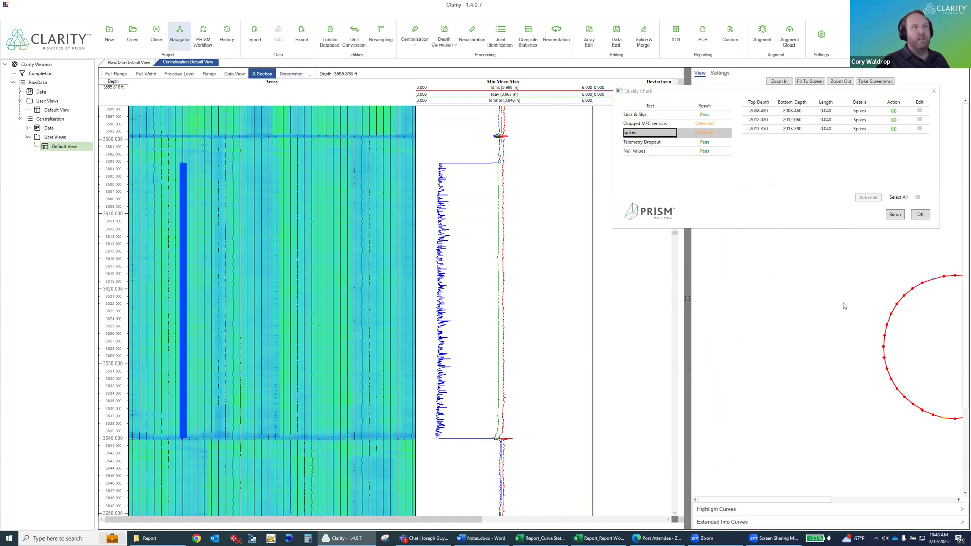
pyautogui.click(431, 263)
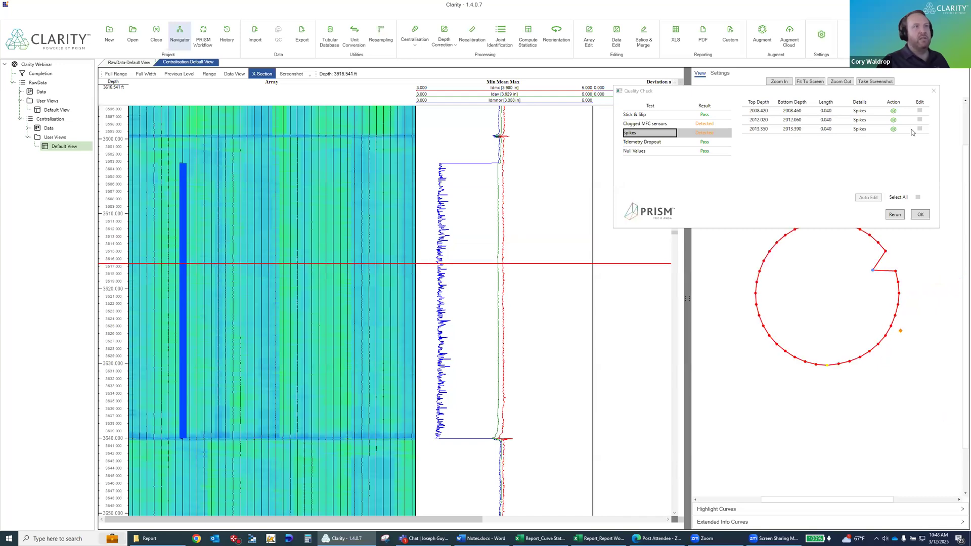
# Examine each of the three detected spikes, near 2,008.42, 2,012.02 and 2,013.35 ft, in the log and the cross-section.
pyautogui.click(893, 111)
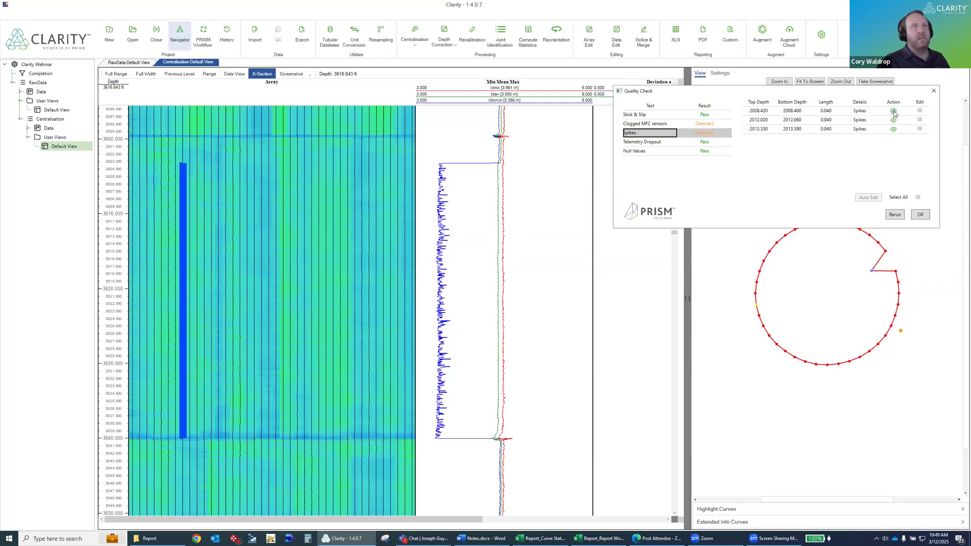
pyautogui.click(893, 111)
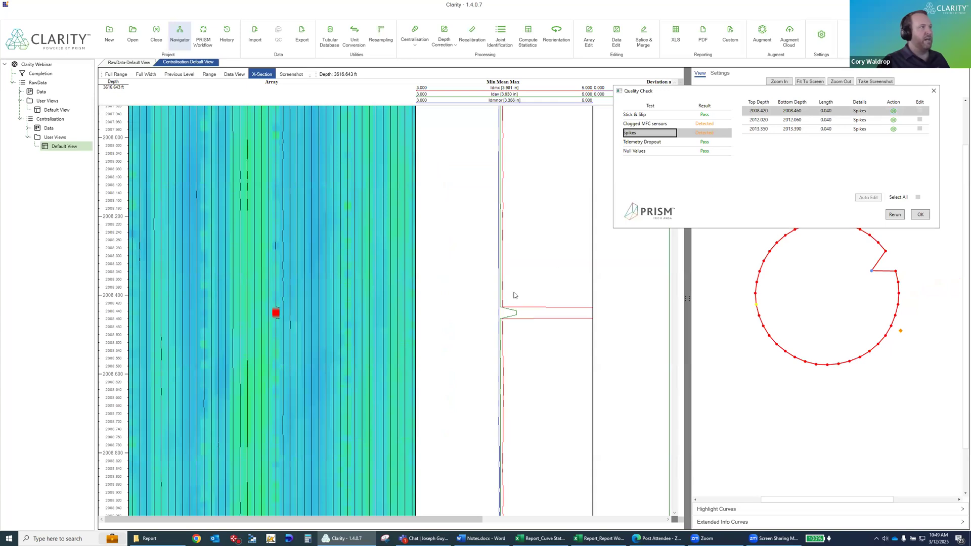
pyautogui.click(514, 313)
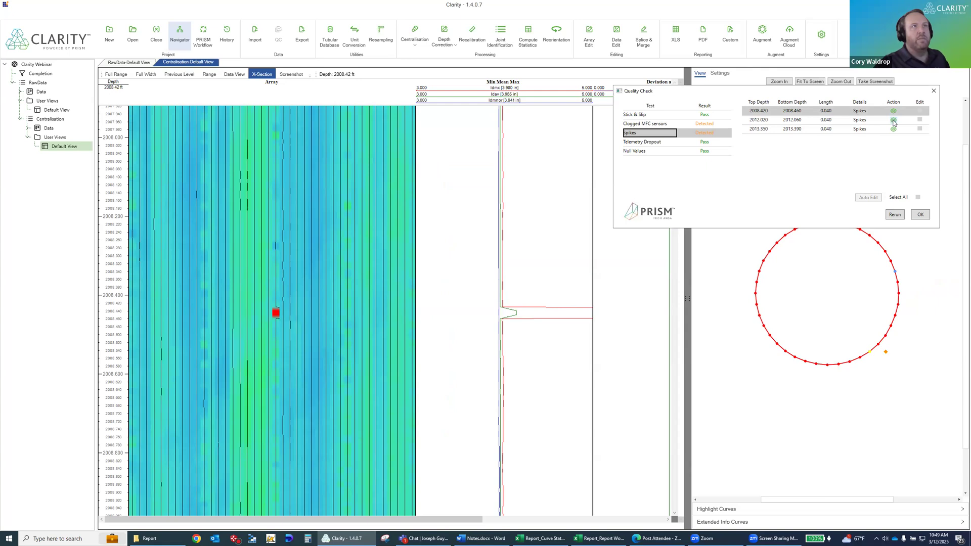
pyautogui.click(892, 121)
pyautogui.click(503, 315)
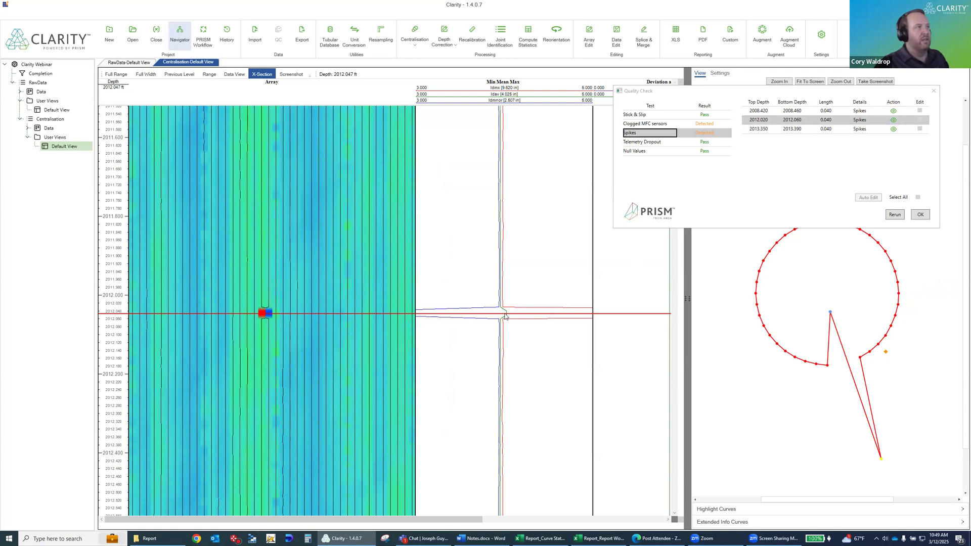
pyautogui.click(893, 129)
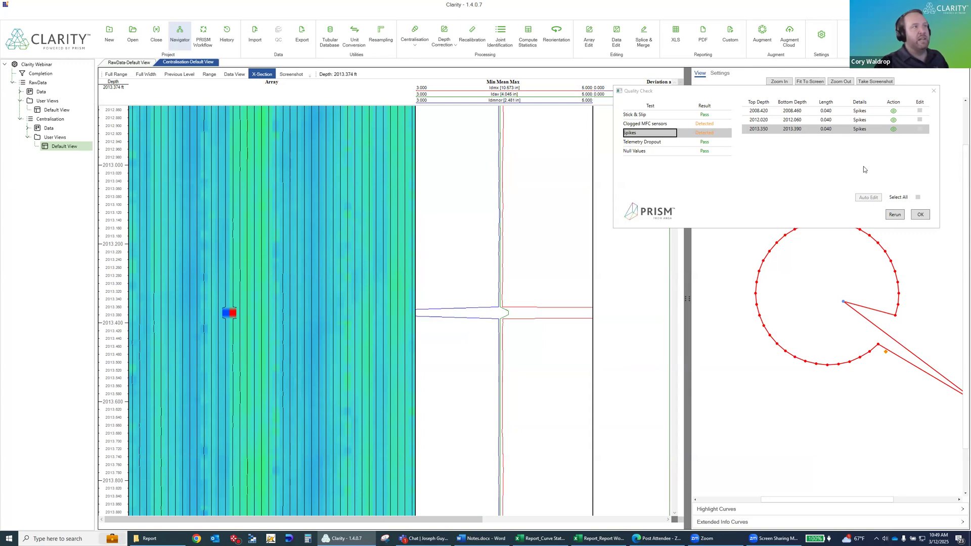
# Select all detected spikes and remove them with Auto Edit.
pyautogui.click(918, 198)
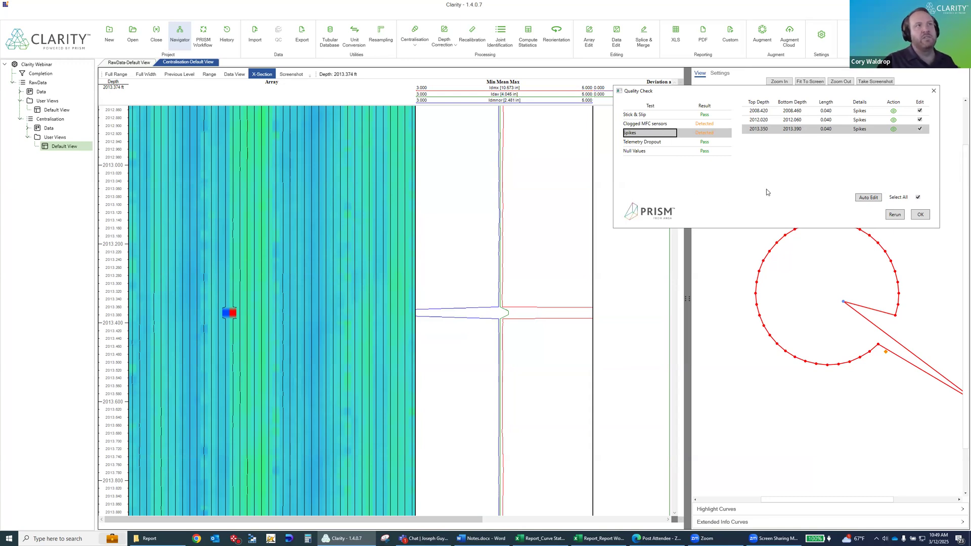
pyautogui.click(869, 198)
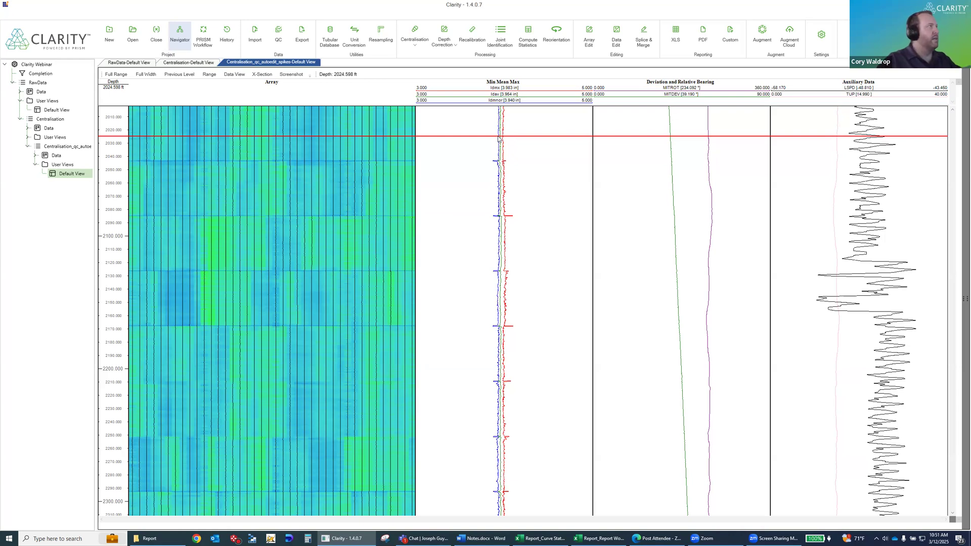
# Review the well's completion items and run the Prism depth correction on the spike-edited centralised data.
pyautogui.doubleClick(40, 74)
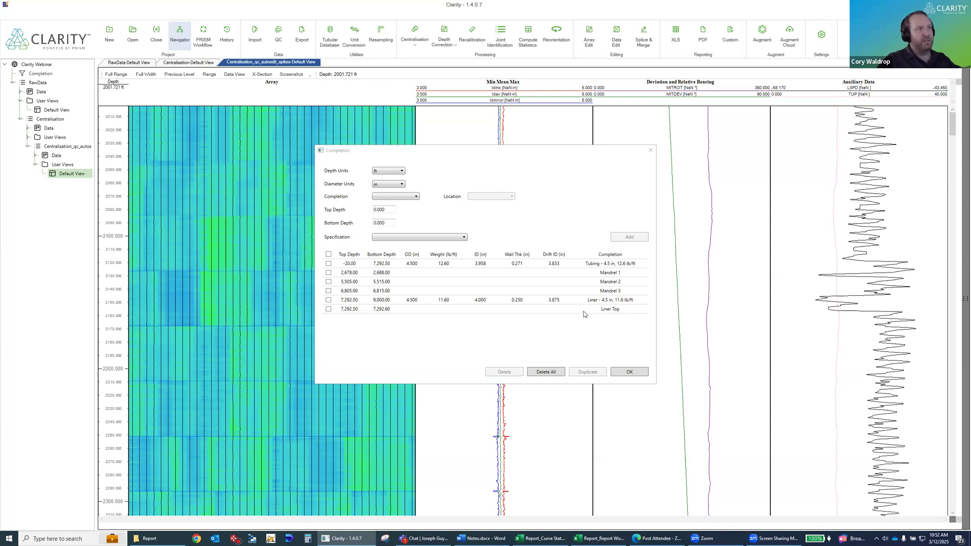
pyautogui.click(650, 151)
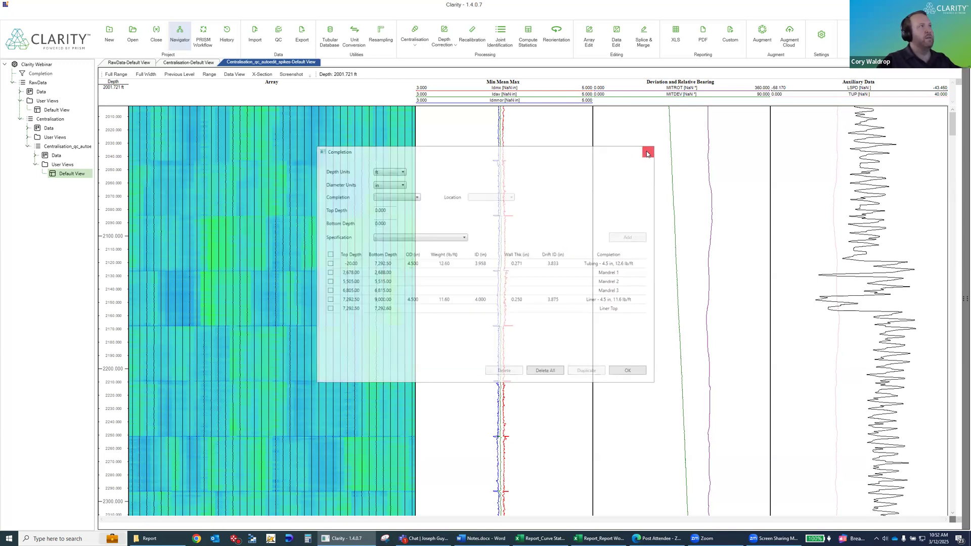
pyautogui.click(447, 41)
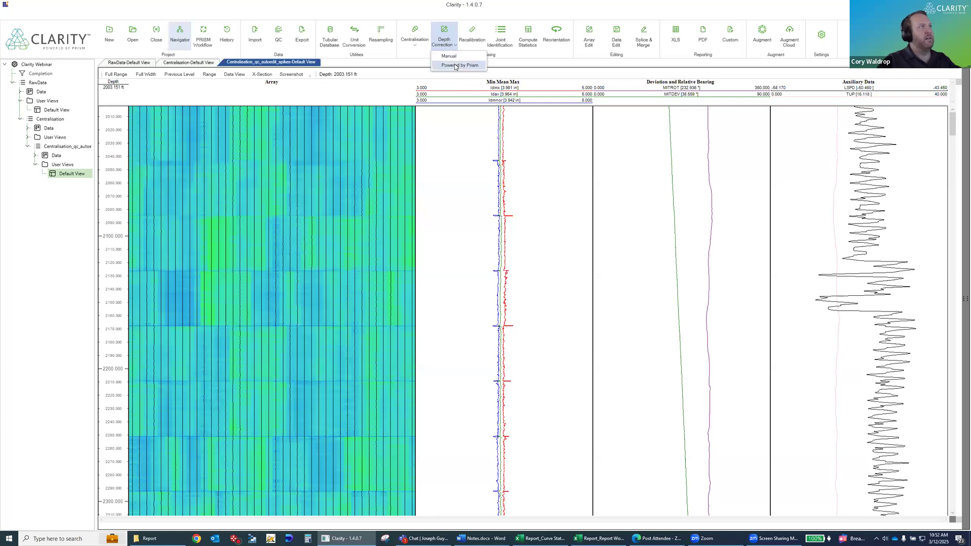
pyautogui.click(456, 66)
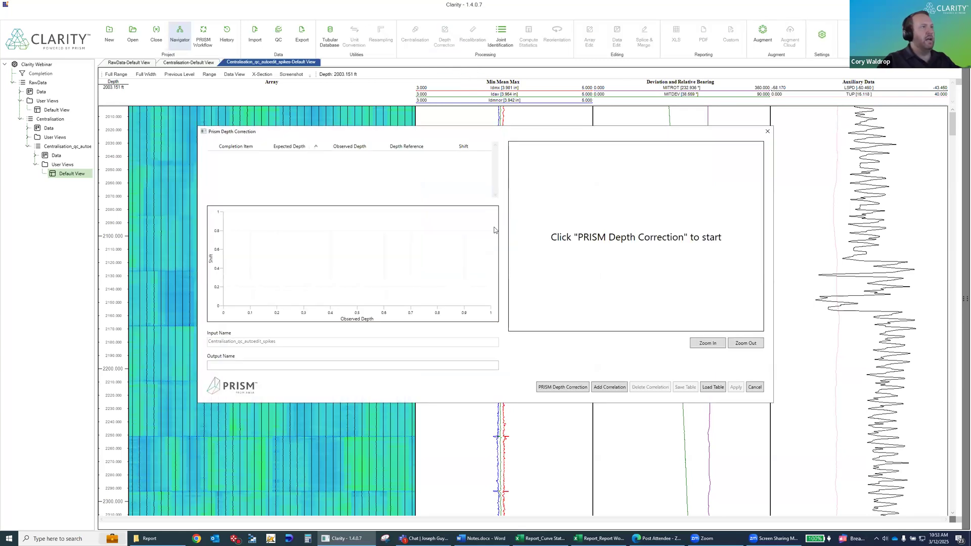
pyautogui.click(567, 389)
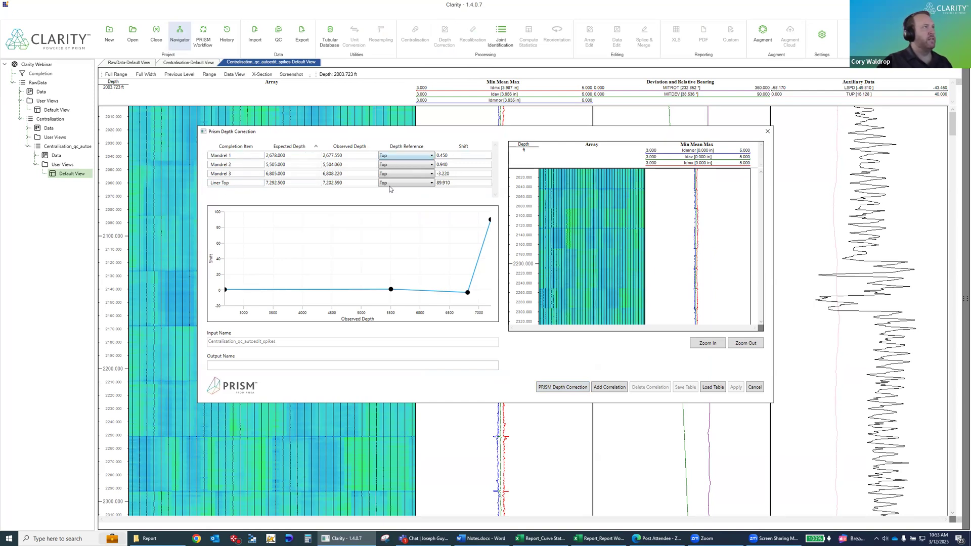
# Move the Mandrel 1 correlation up to the joint above the mandrel, at an observed depth of about 2,673.60 ft.
pyautogui.click(240, 158)
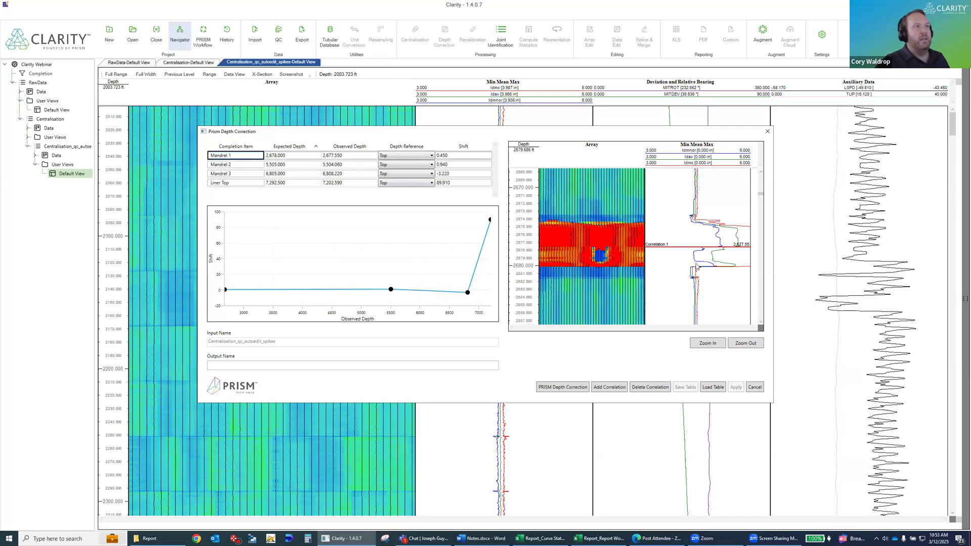
pyautogui.scroll(3, 696, 267)
pyautogui.scroll(-2, 692, 289)
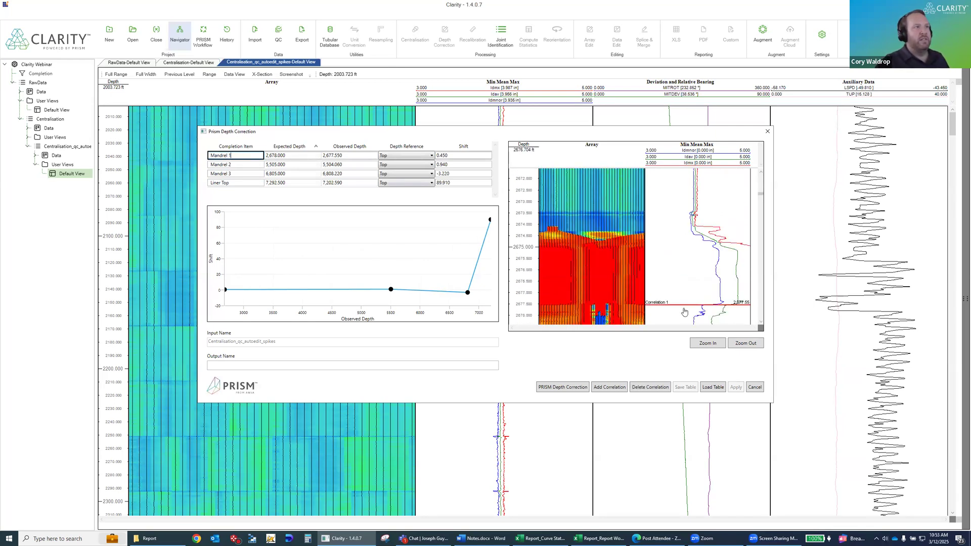
pyautogui.click(683, 216)
pyautogui.scroll(3, 684, 217)
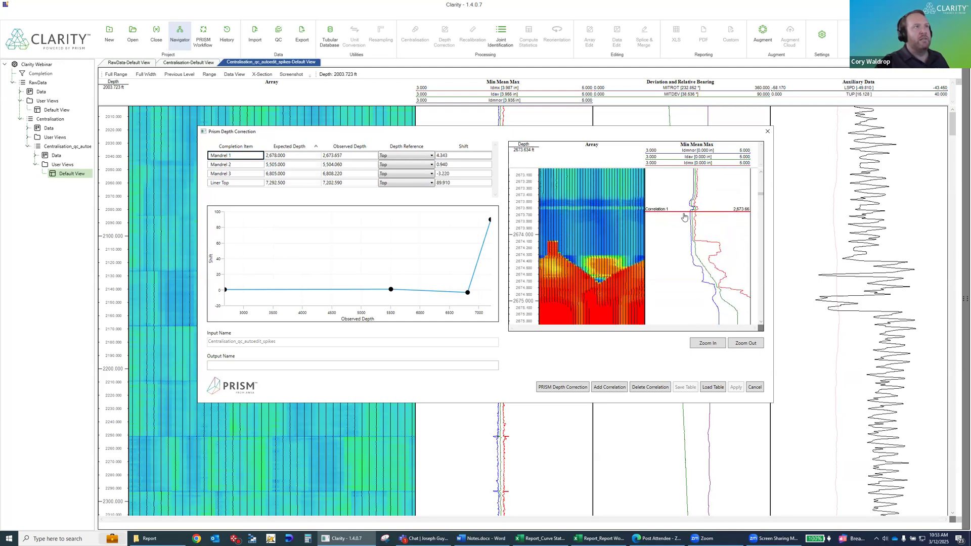
pyautogui.moveTo(683, 212); pyautogui.dragTo(685, 208)
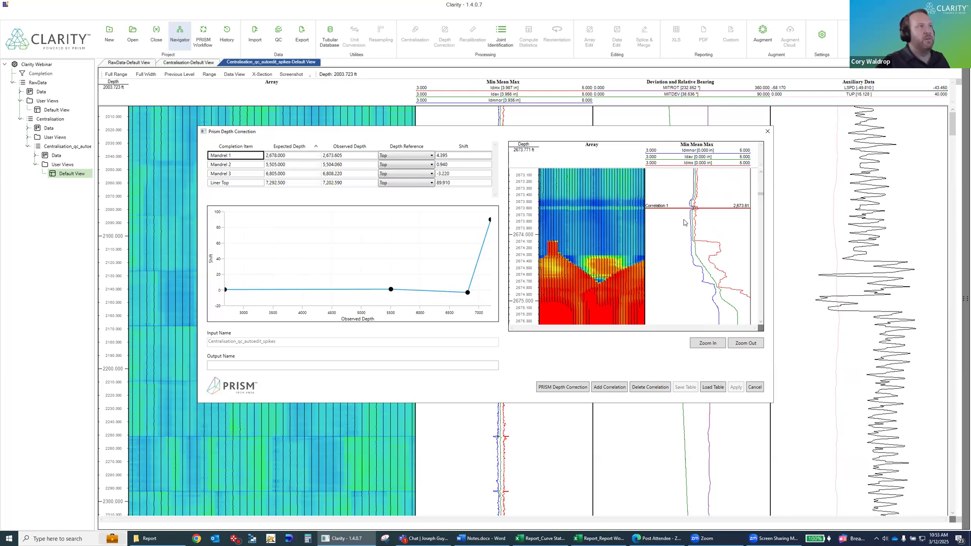
pyautogui.moveTo(685, 213); pyautogui.dragTo(685, 207)
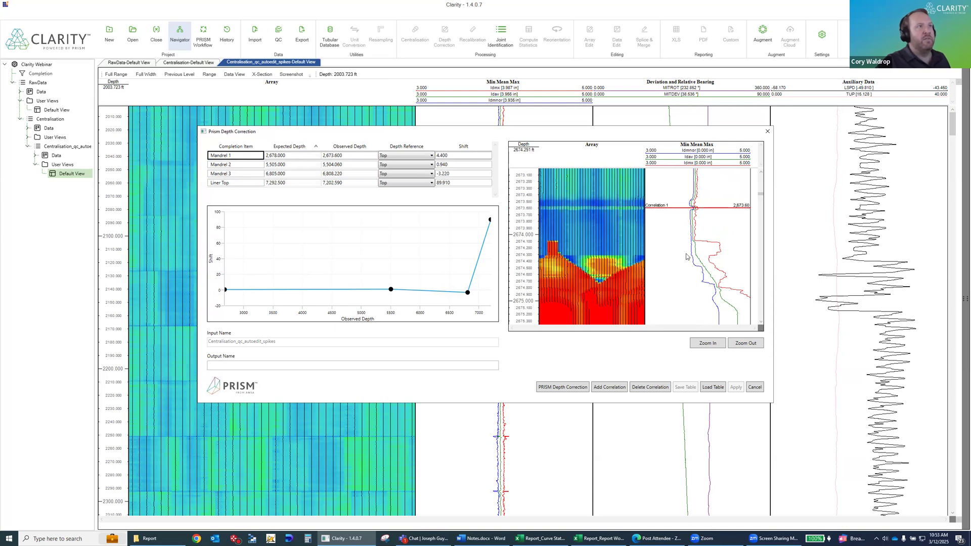
# Align the Mandrel 2 and Mandrel 3 correlations with their upper joints, at observed depths of about 5,504.47 ft and 6,804.66 ft.
pyautogui.click(234, 166)
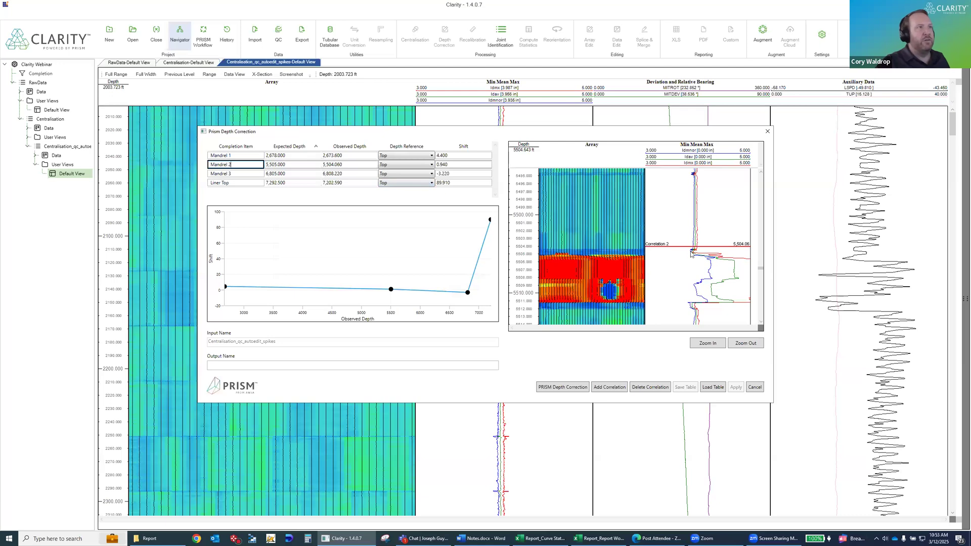
pyautogui.scroll(3, 691, 251)
pyautogui.scroll(3, 691, 250)
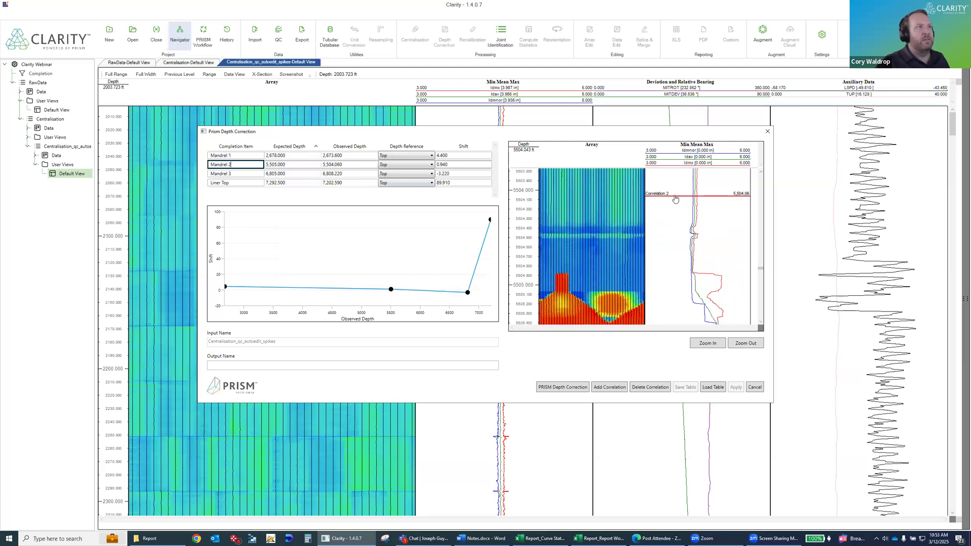
pyautogui.moveTo(683, 231); pyautogui.dragTo(686, 237)
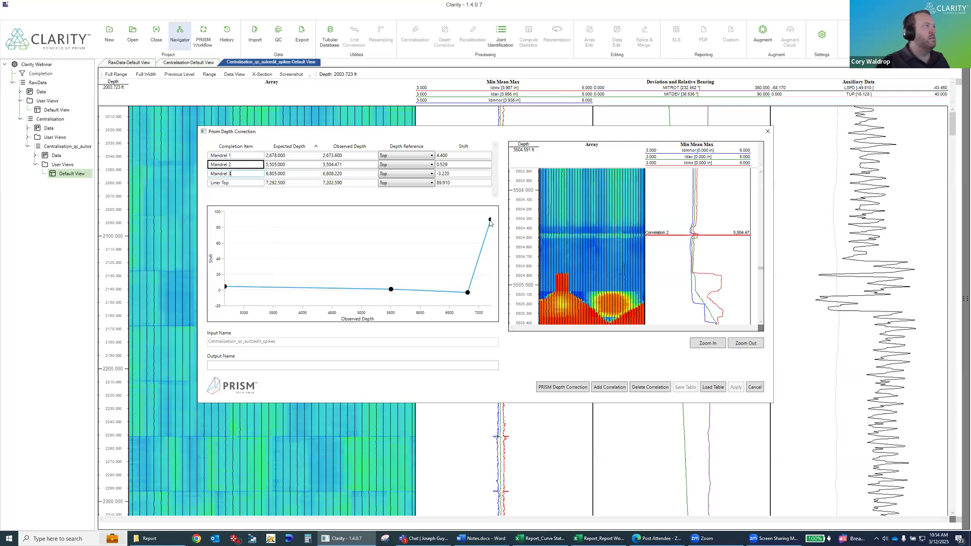
pyautogui.moveTo(688, 251); pyautogui.dragTo(693, 199)
pyautogui.scroll(5, 689, 218)
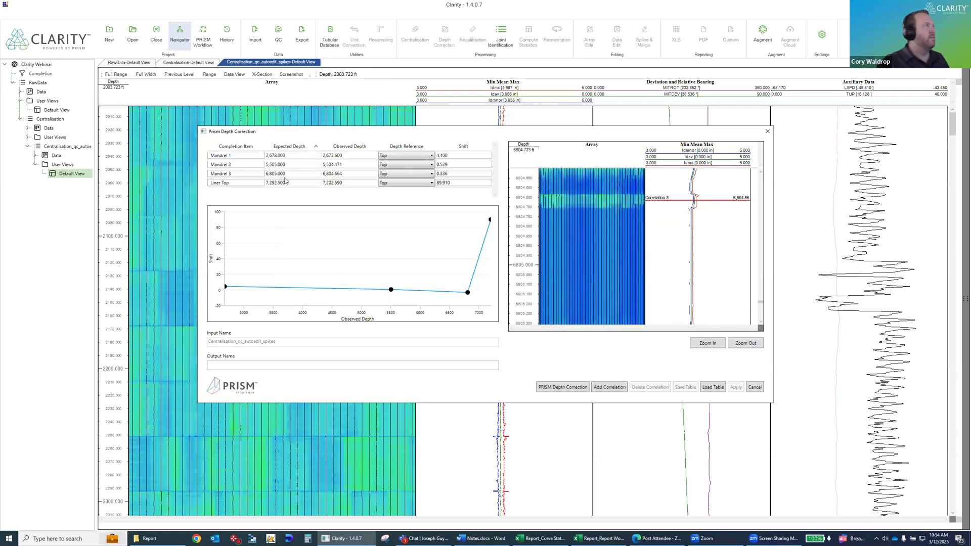
# Move the Liner Top correlation down to the lower edge of the enlarged red zone, at an observed depth of about 7,292.10 ft.
pyautogui.click(237, 182)
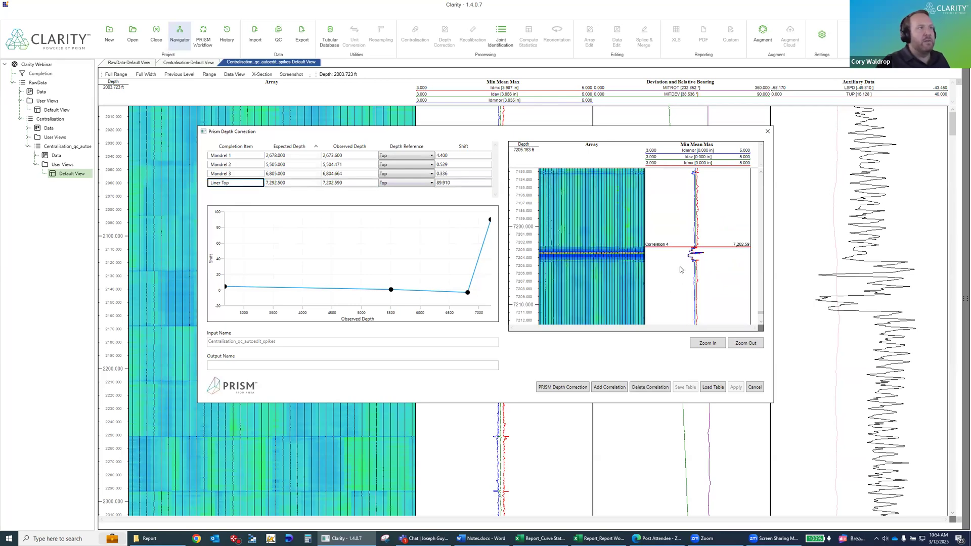
pyautogui.scroll(-4, 680, 269)
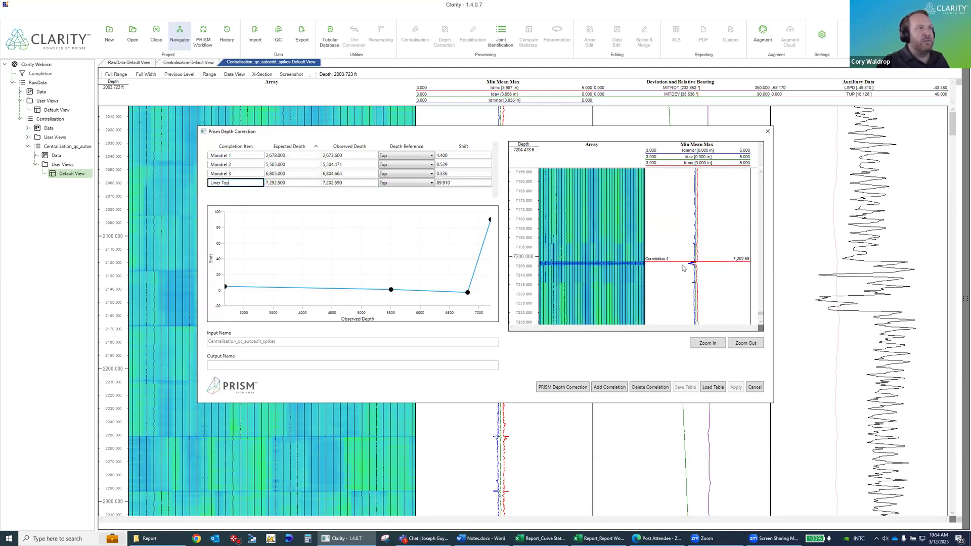
pyautogui.scroll(-5, 683, 269)
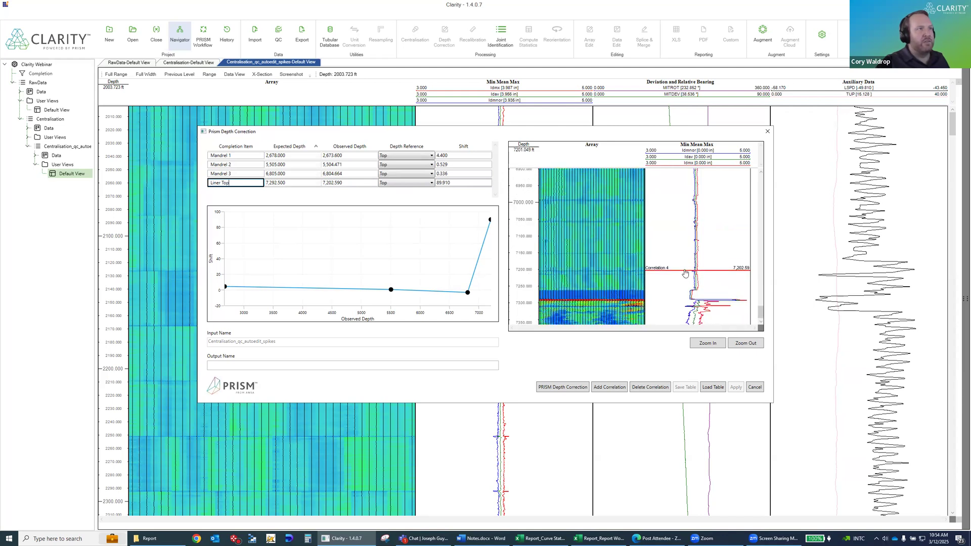
pyautogui.moveTo(685, 273); pyautogui.dragTo(693, 303)
pyautogui.scroll(5, 695, 302)
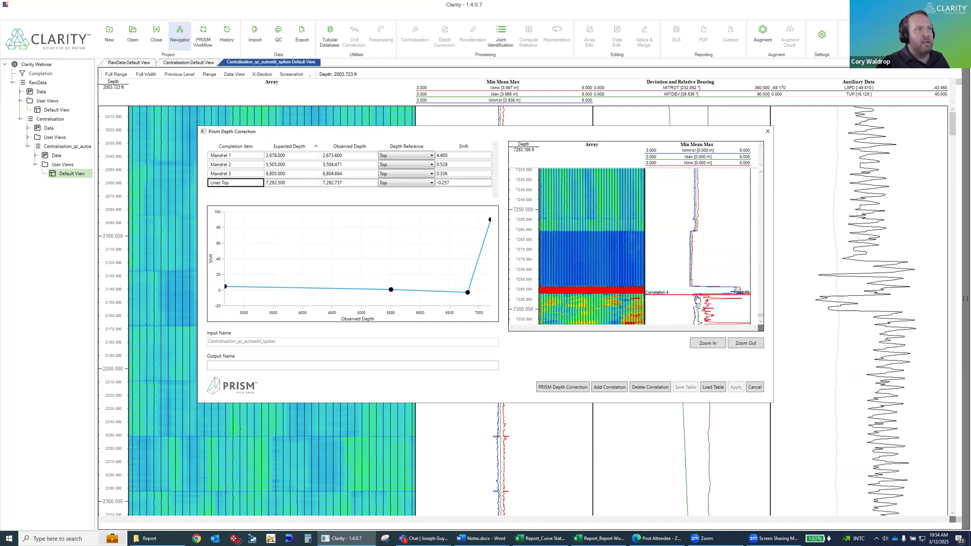
pyautogui.scroll(5, 696, 299)
pyautogui.moveTo(696, 282); pyautogui.dragTo(697, 243)
pyautogui.scroll(6, 697, 282)
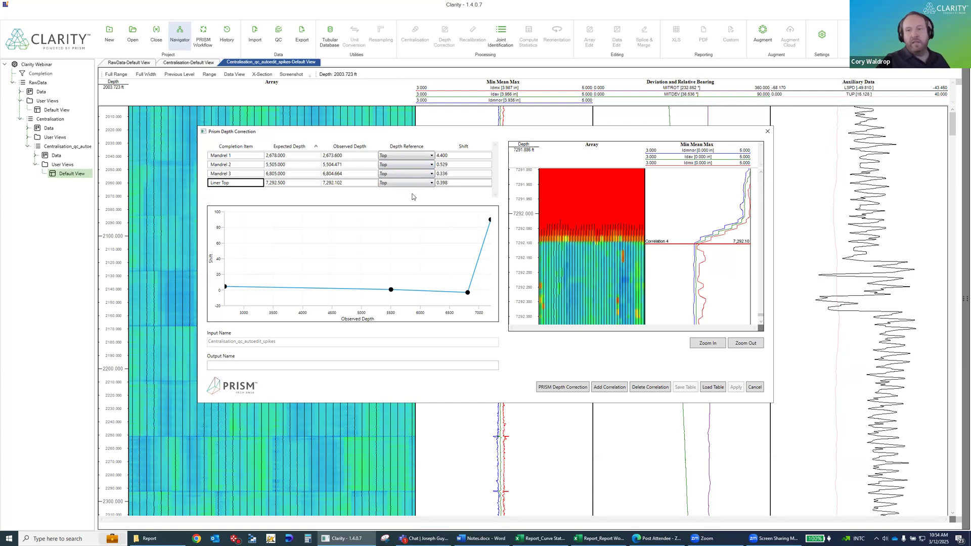
# Name the depth-corrected output DC, save the correlation table and apply the depth correction.
pyautogui.click(357, 367)
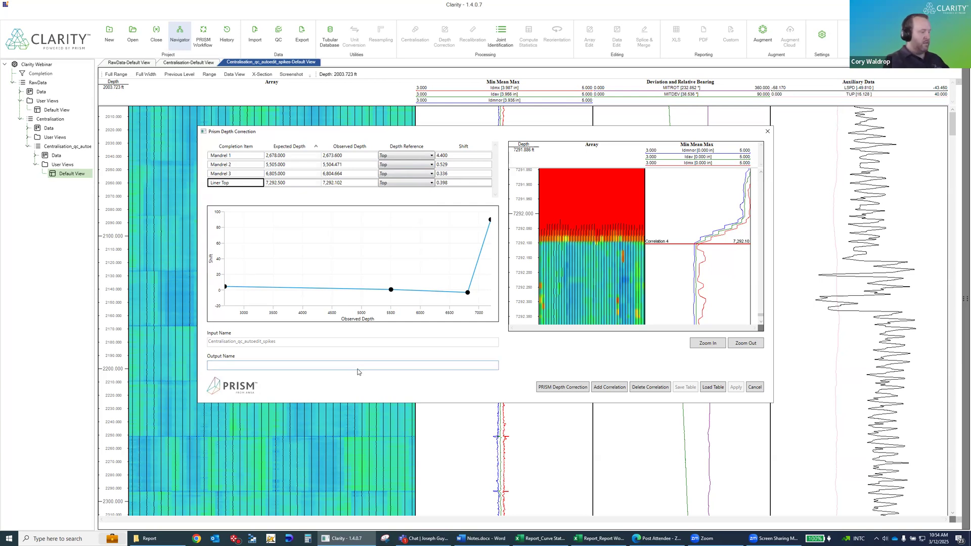
pyautogui.write('DC')
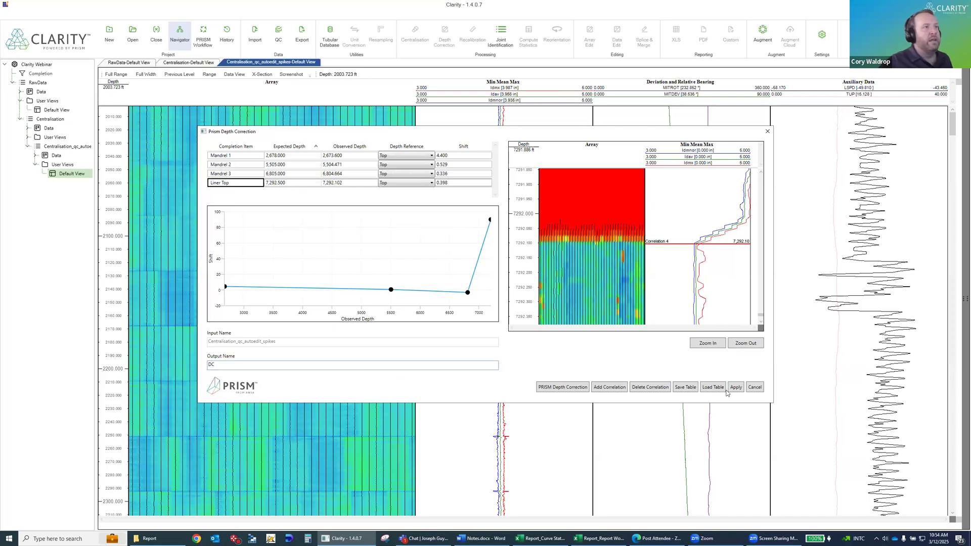
pyautogui.click(686, 389)
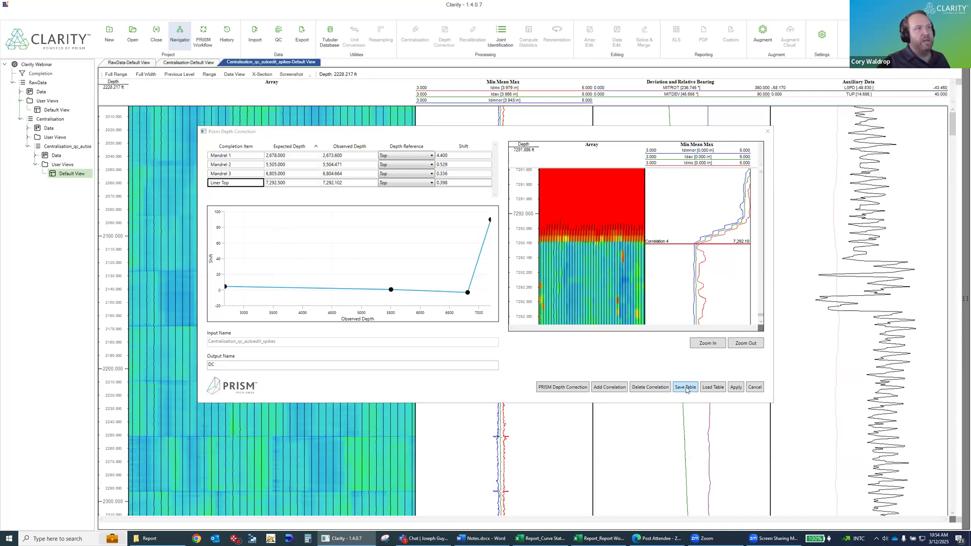
pyautogui.click(513, 293)
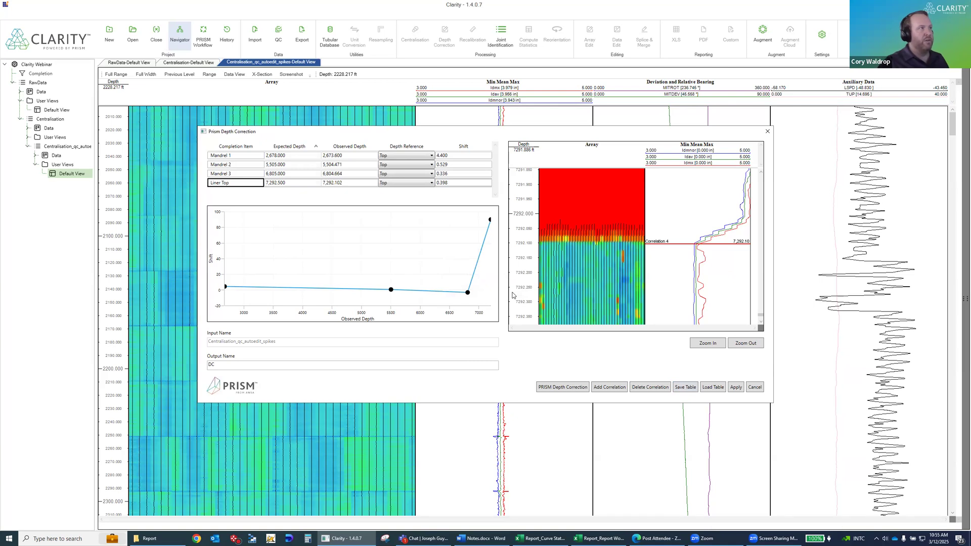
pyautogui.click(685, 390)
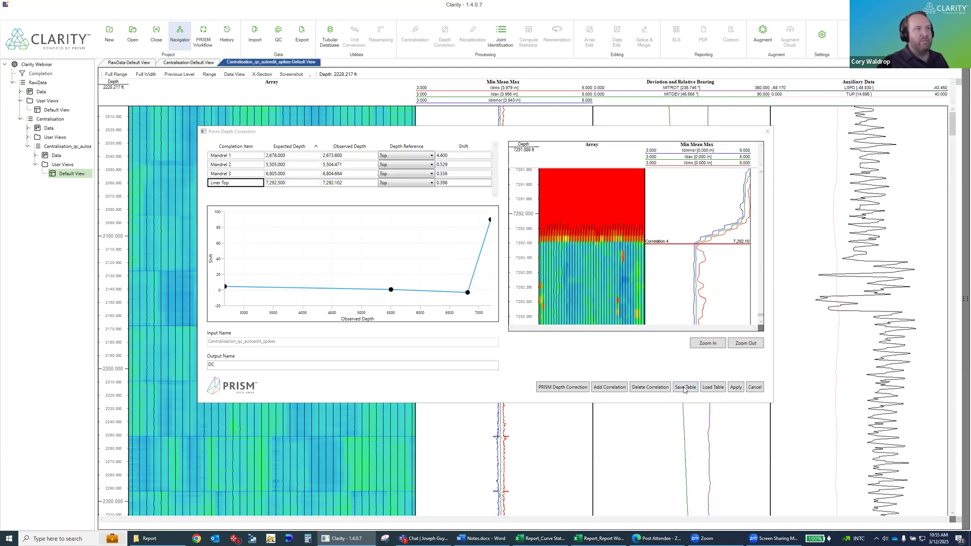
pyautogui.click(736, 388)
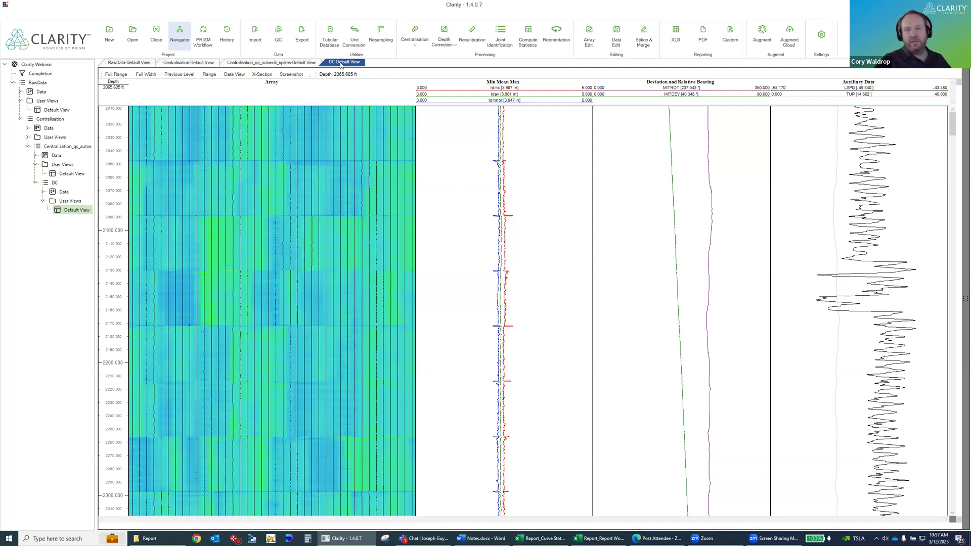
# Close all open views except the DC default view and display its full depth range.
pyautogui.doubleClick(37, 82)
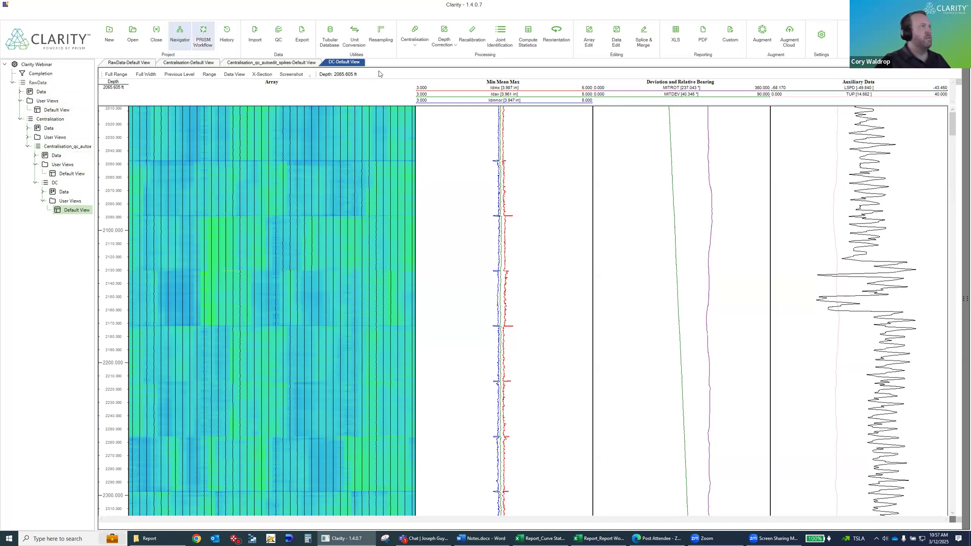
pyautogui.rightClick(345, 63)
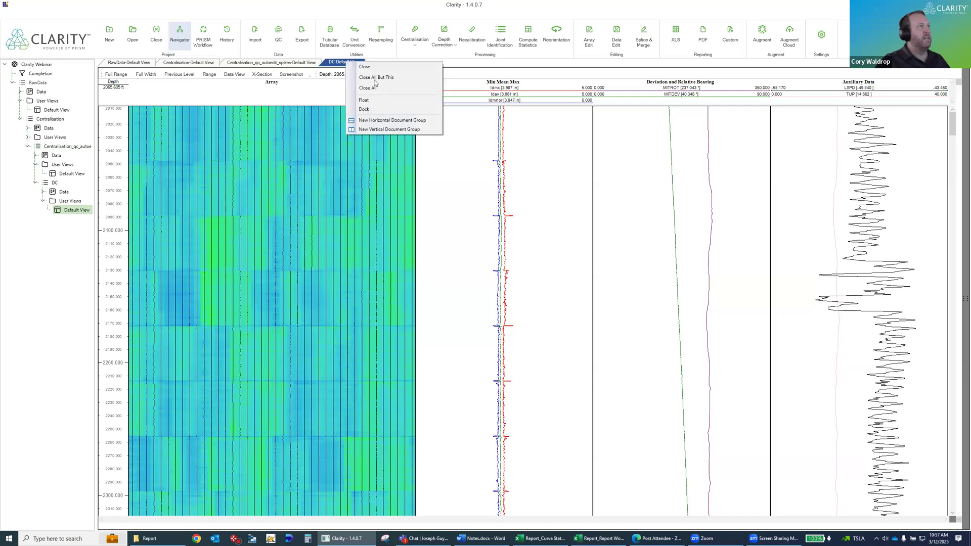
pyautogui.click(372, 77)
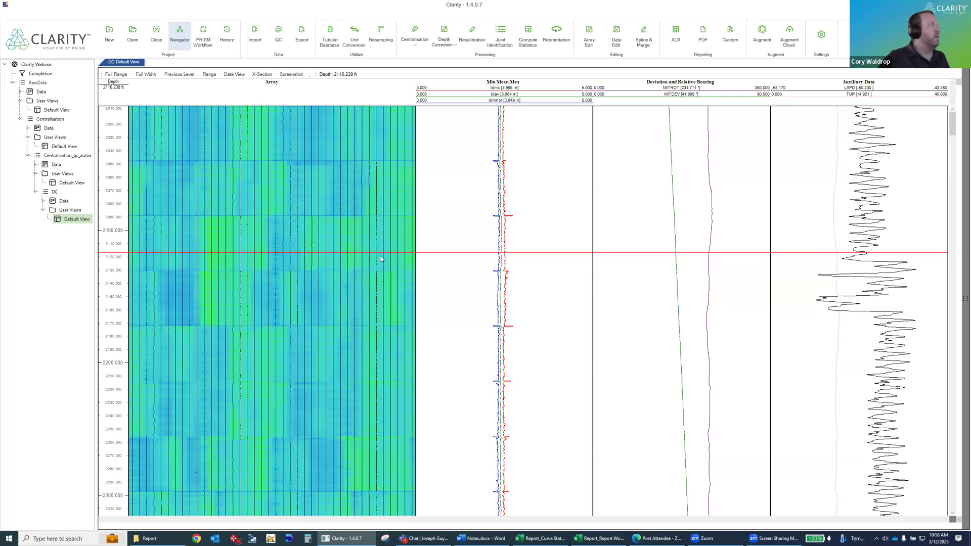
pyautogui.click(119, 76)
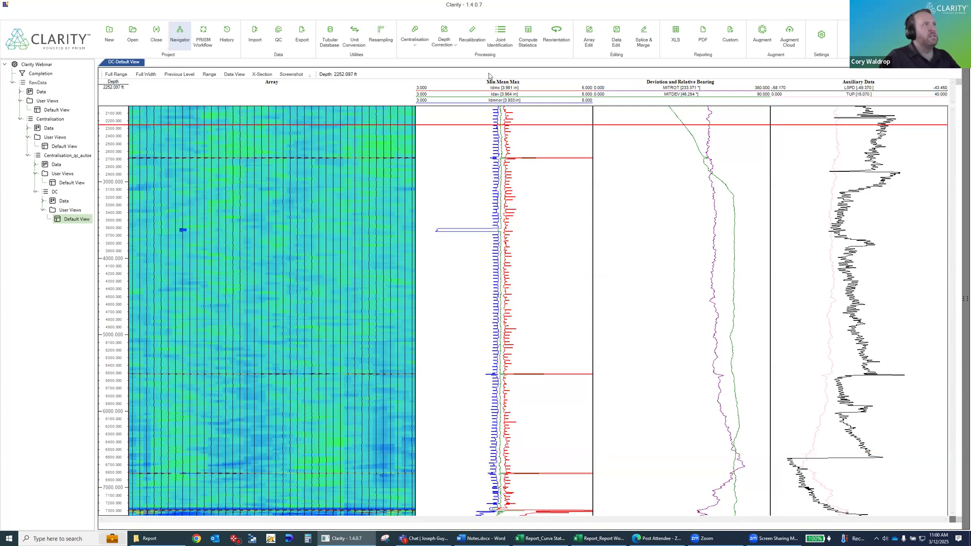
# Start a recalibration of the DC data and add a first zone with bottom depth 3,500 ft and type Median ID.
pyautogui.click(473, 35)
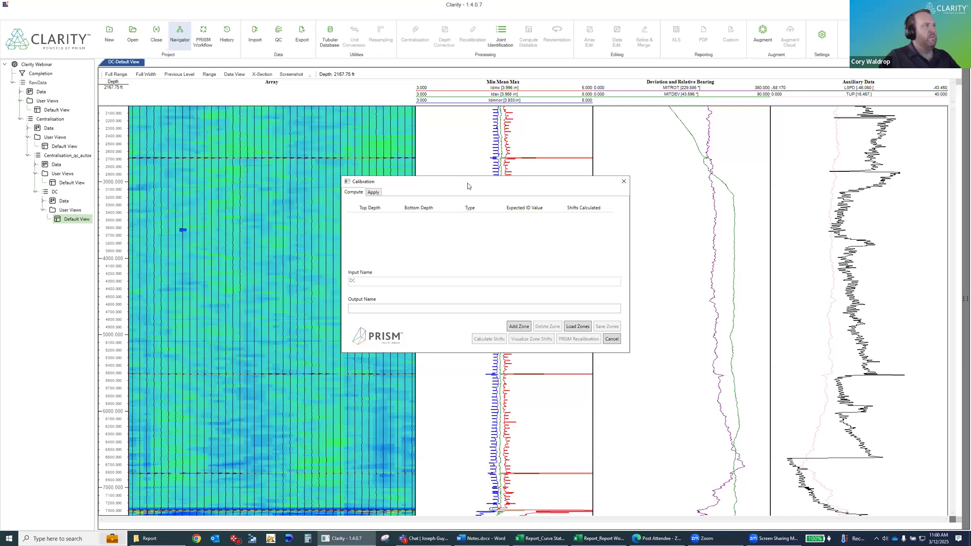
pyautogui.moveTo(467, 185); pyautogui.dragTo(726, 137)
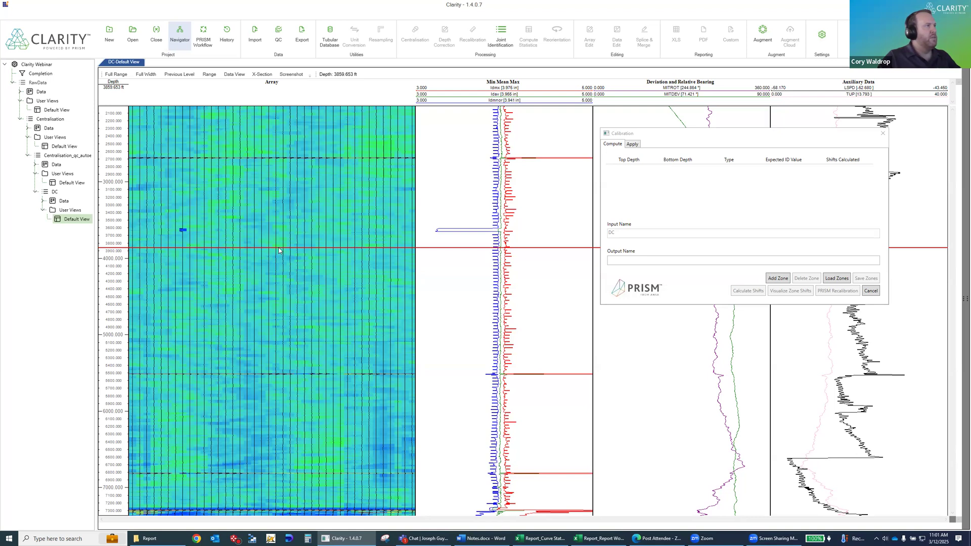
pyautogui.click(202, 119)
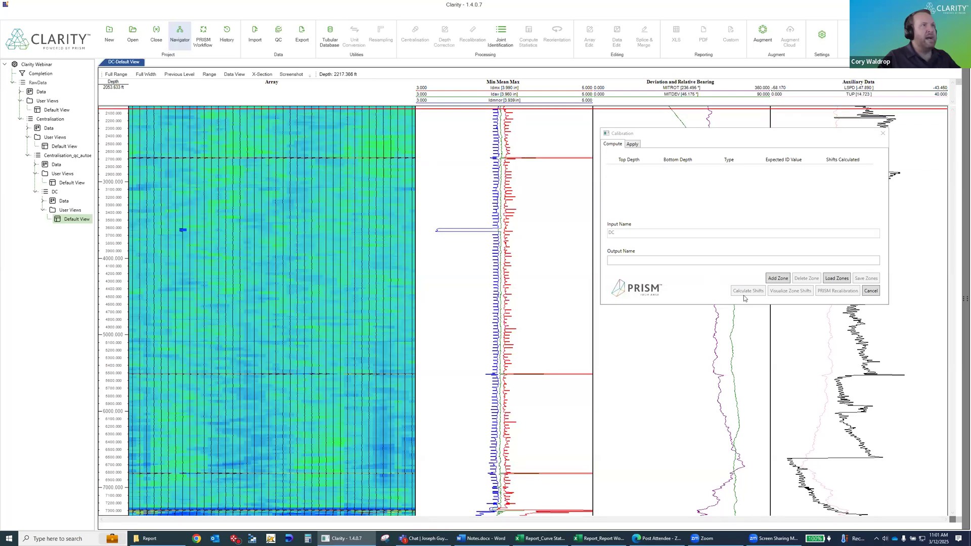
pyautogui.click(777, 278)
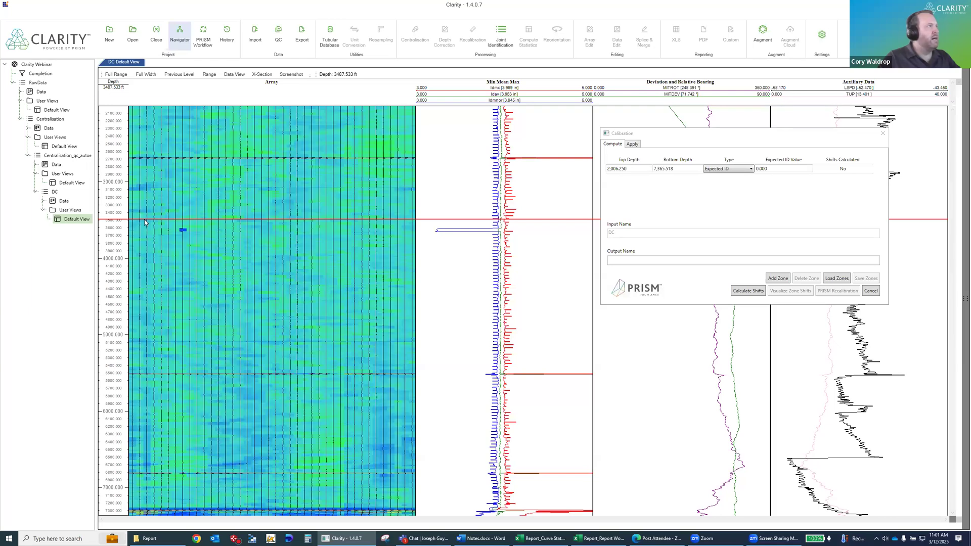
pyautogui.click(672, 169)
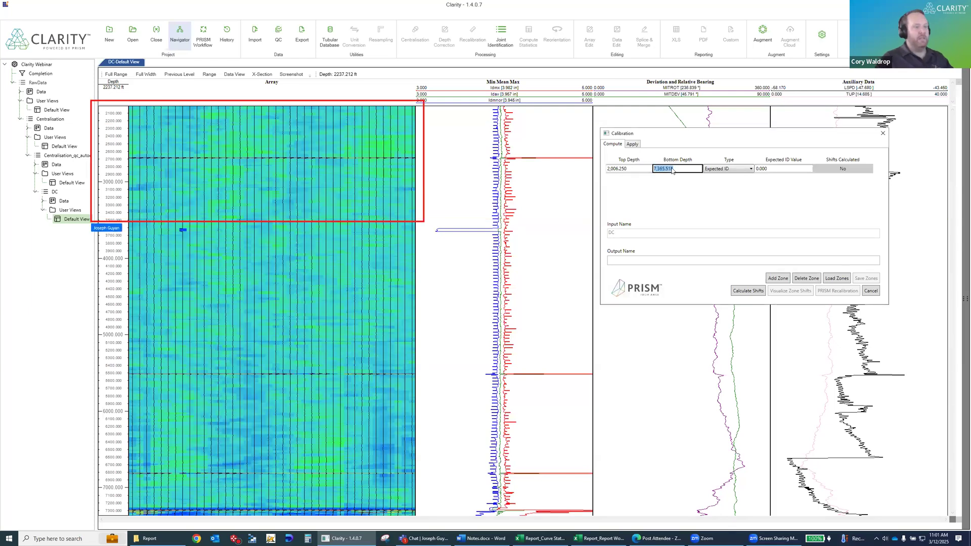
pyautogui.write('35000')
pyautogui.press('Return')
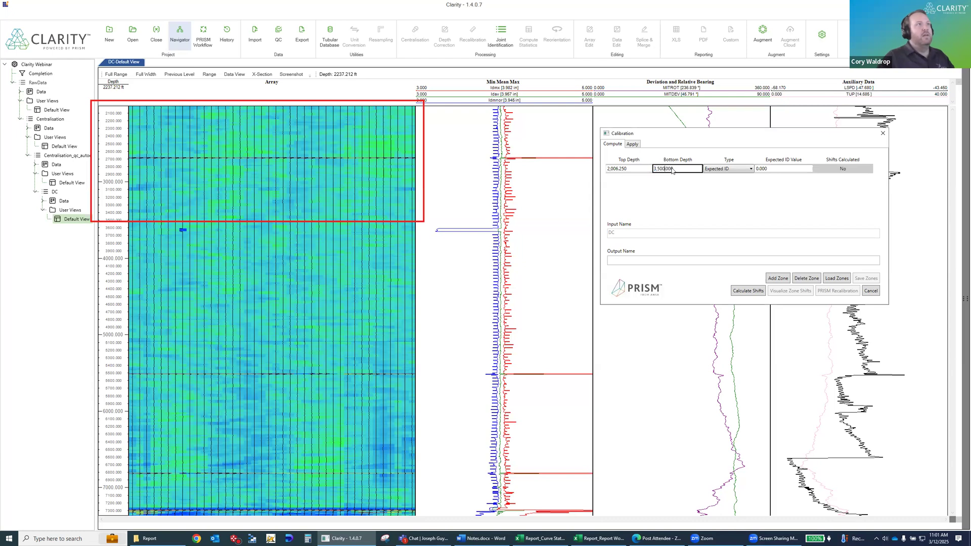
pyautogui.click(726, 170)
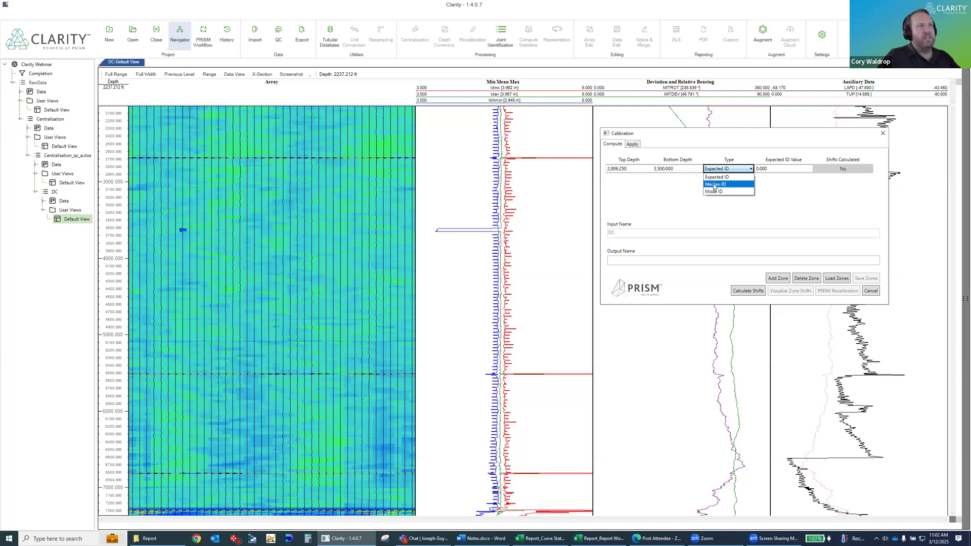
pyautogui.click(719, 184)
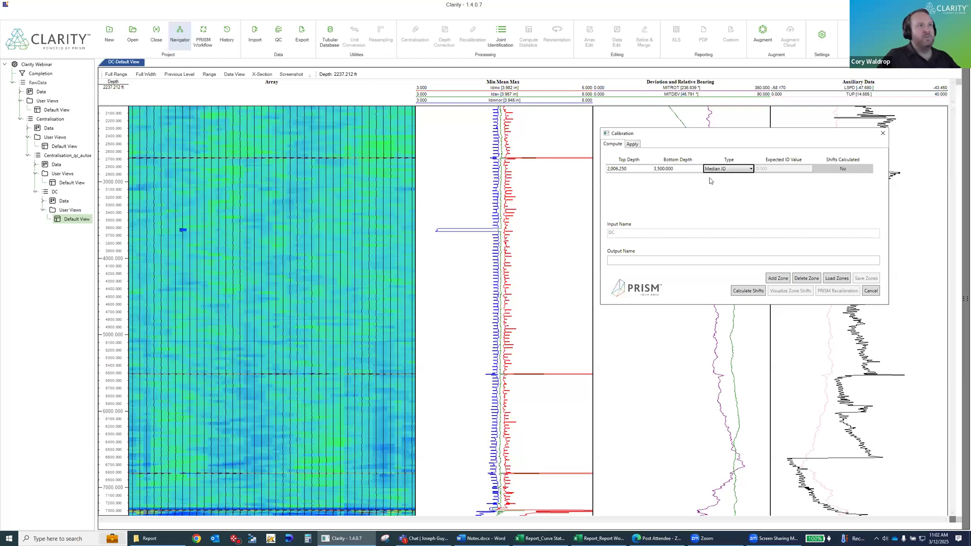
# Add a second calibration zone from 3,600 to 5,500 ft with type Median ID.
pyautogui.click(778, 279)
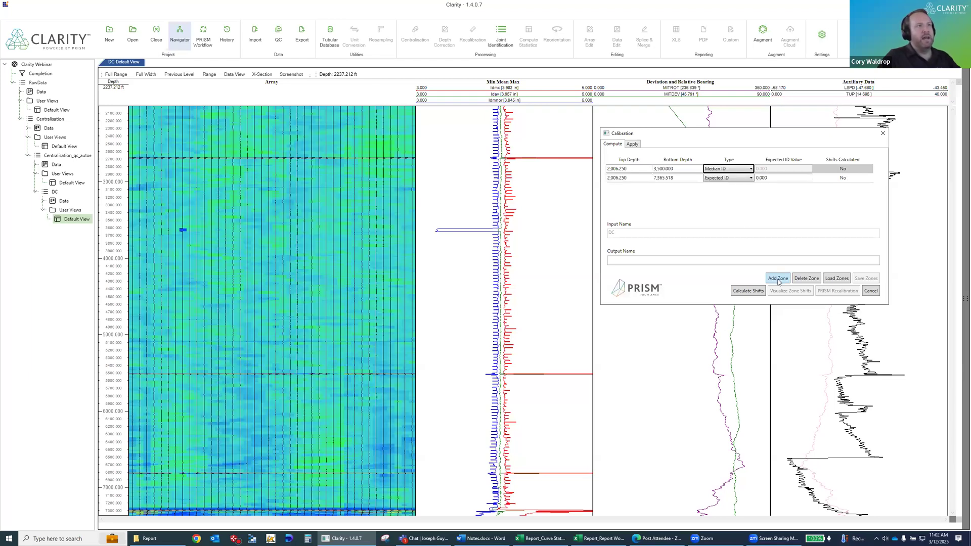
pyautogui.click(208, 224)
pyautogui.moveTo(209, 249); pyautogui.dragTo(209, 371)
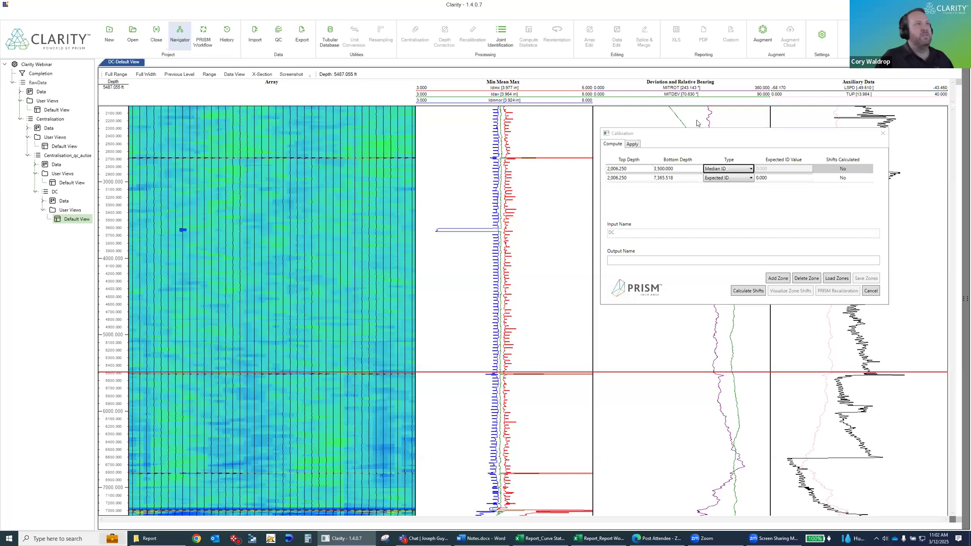
pyautogui.click(617, 179)
pyautogui.write('3000')
pyautogui.press('Tab')
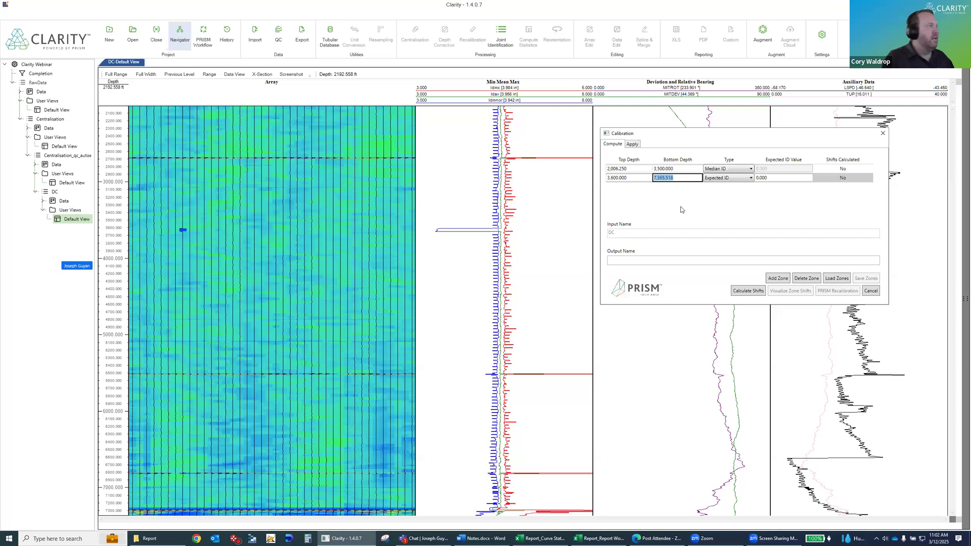
pyautogui.write('5500')
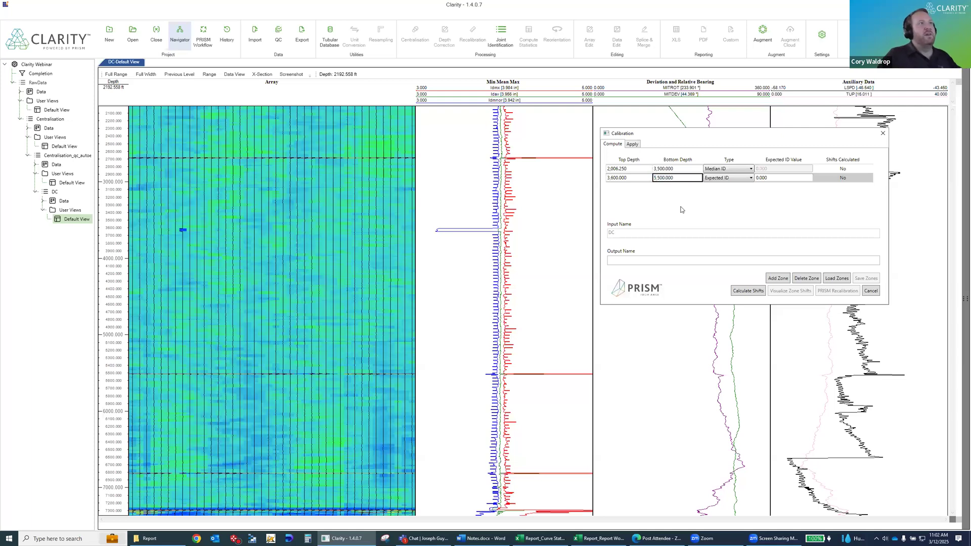
pyautogui.click(728, 178)
pyautogui.click(725, 186)
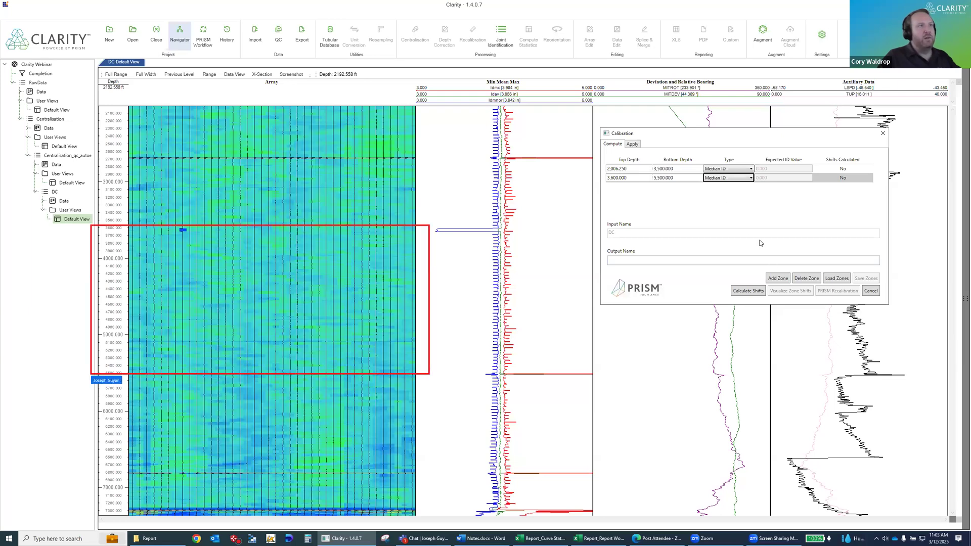
# Add a third calibration zone from 5,600 to 7,200 ft with type Median ID.
pyautogui.click(777, 278)
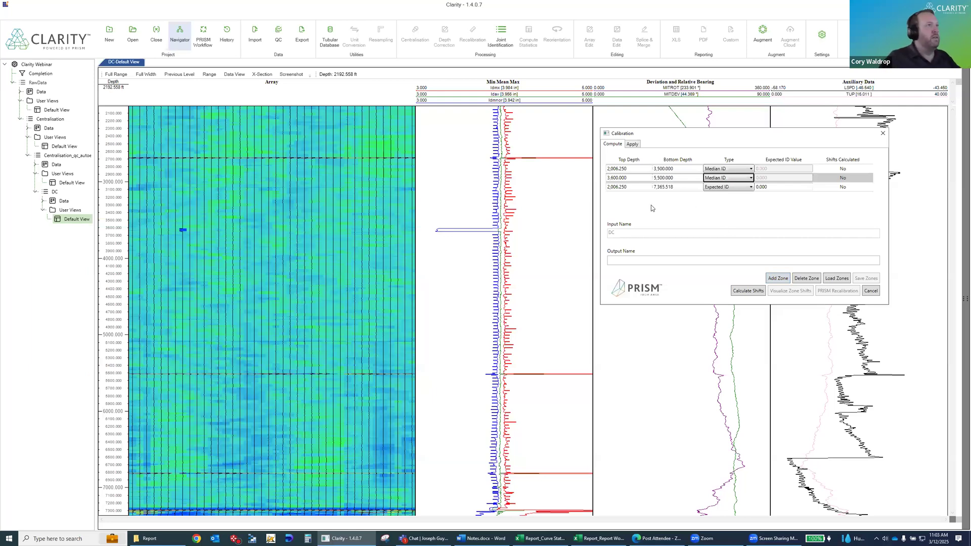
pyautogui.click(173, 378)
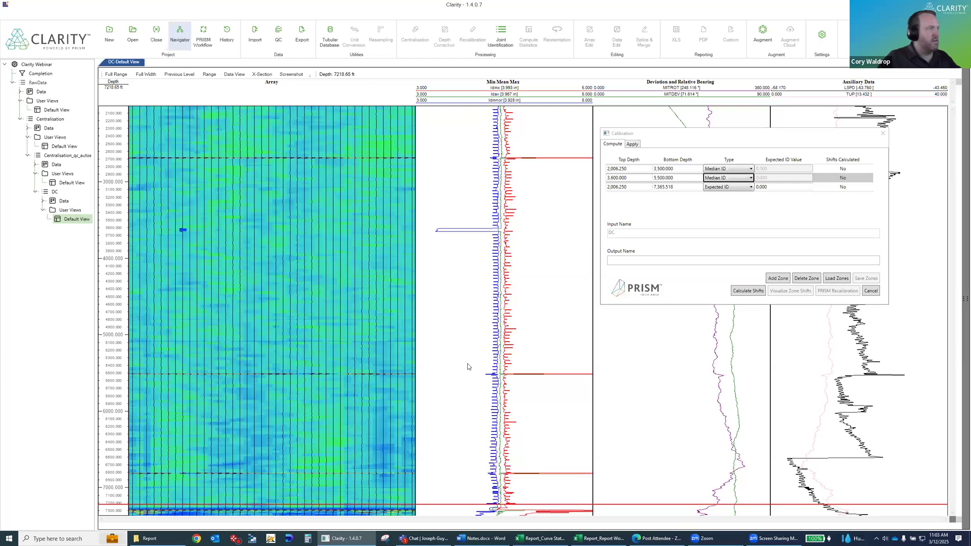
pyautogui.click(630, 187)
pyautogui.write('5000')
pyautogui.click(674, 187)
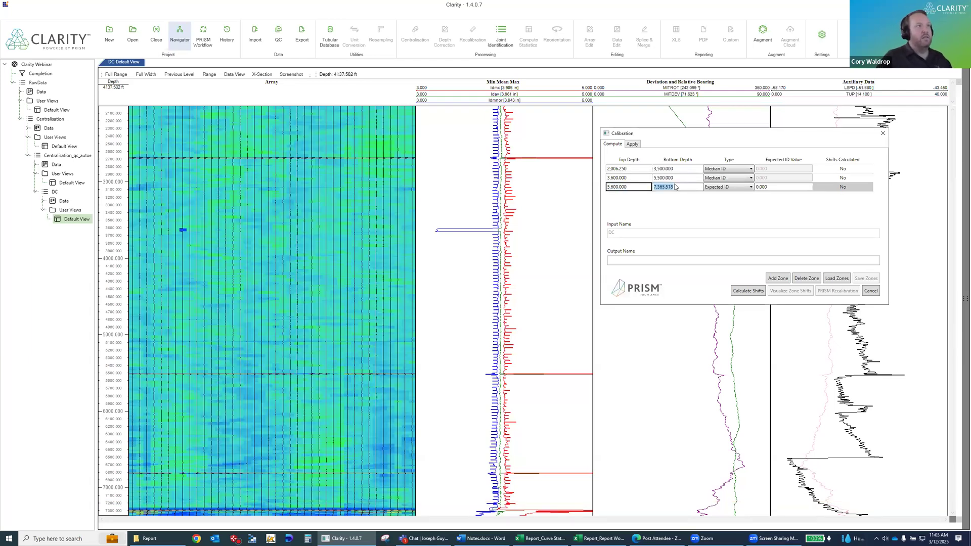
pyautogui.write('7000200')
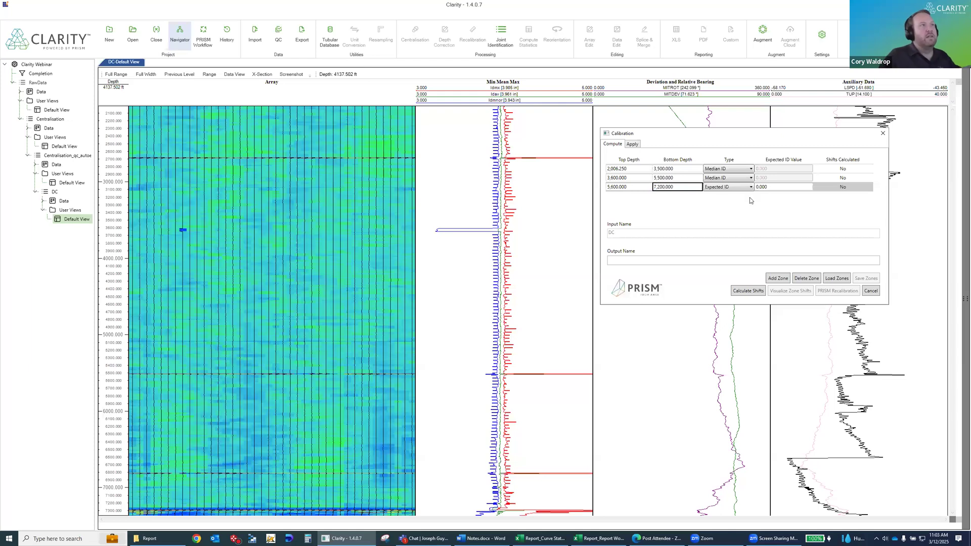
pyautogui.click(736, 187)
pyautogui.click(716, 193)
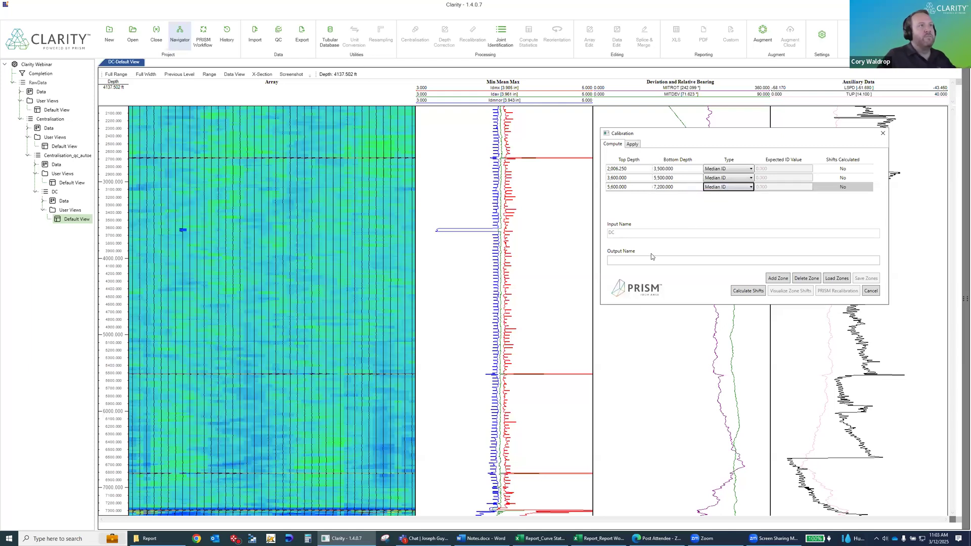
# Name the output Recalibration and calculate the shifts for the three zones.
pyautogui.click(650, 262)
pyautogui.write('Re')
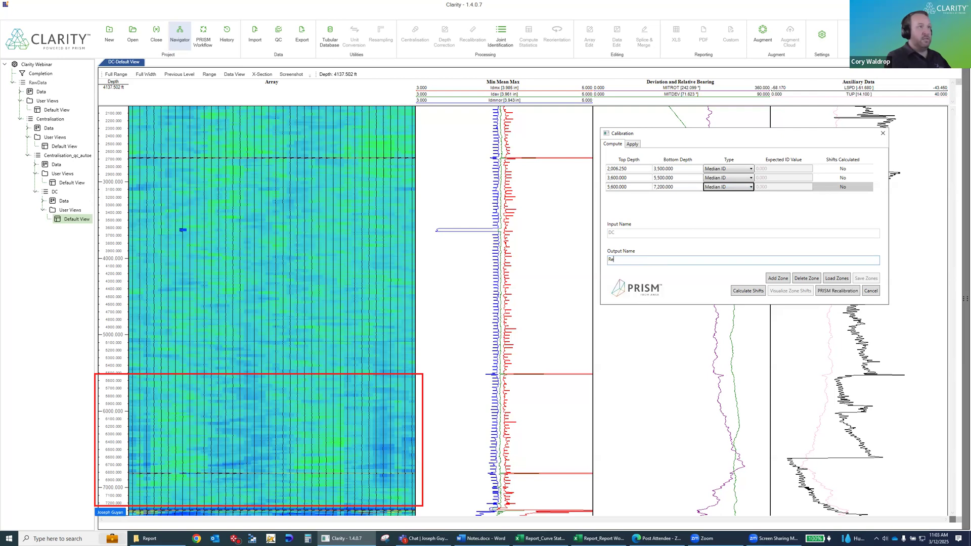
pyautogui.write('calibration')
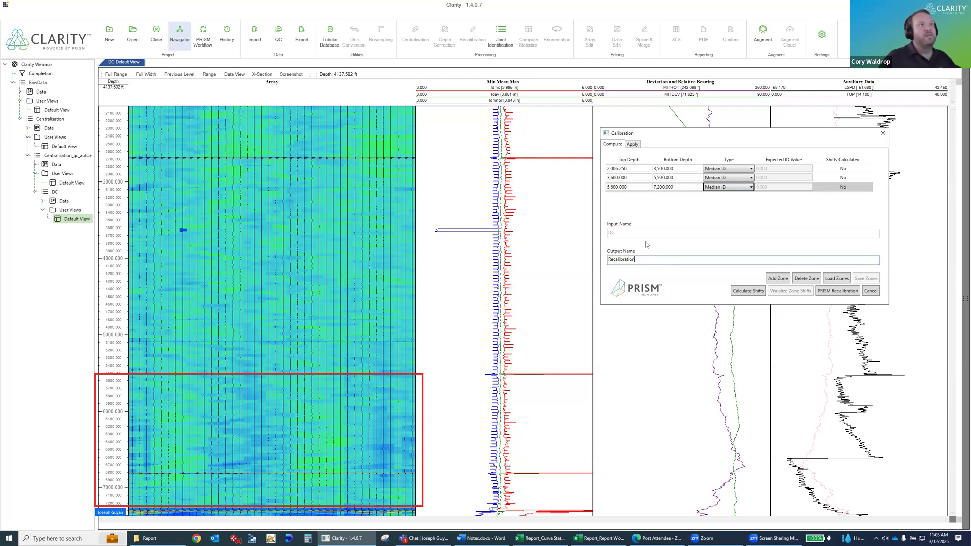
pyautogui.click(748, 290)
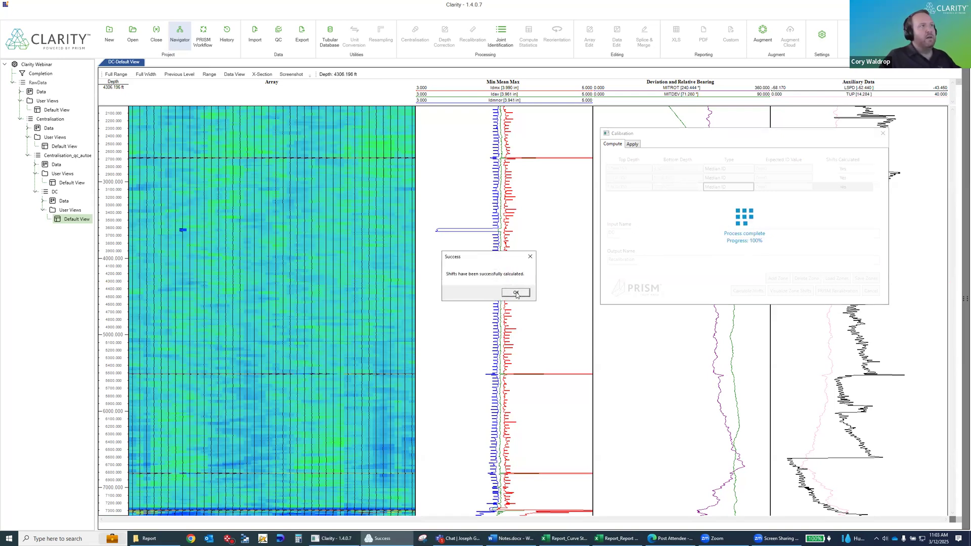
pyautogui.click(515, 292)
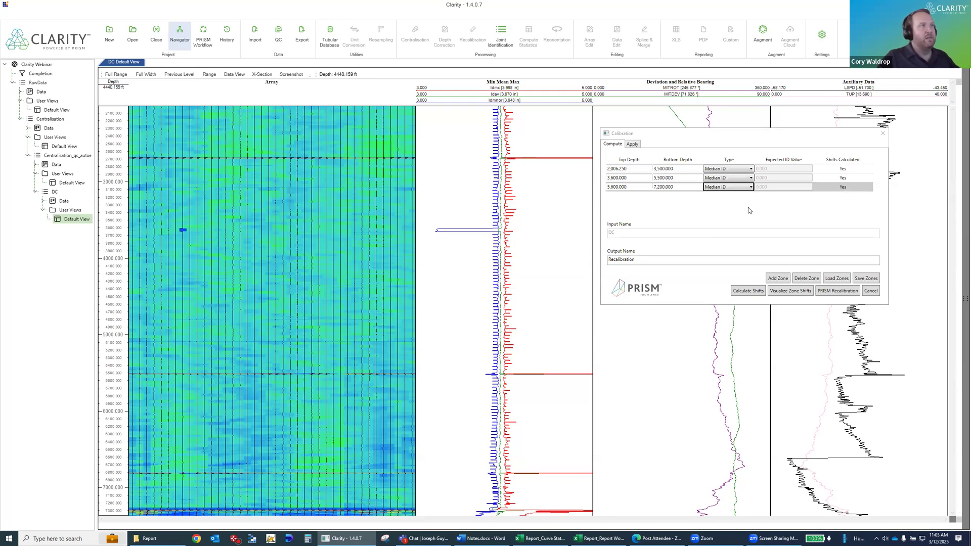
# Save the calibration zones and apply the calculated shifts to the DC data.
pyautogui.click(865, 279)
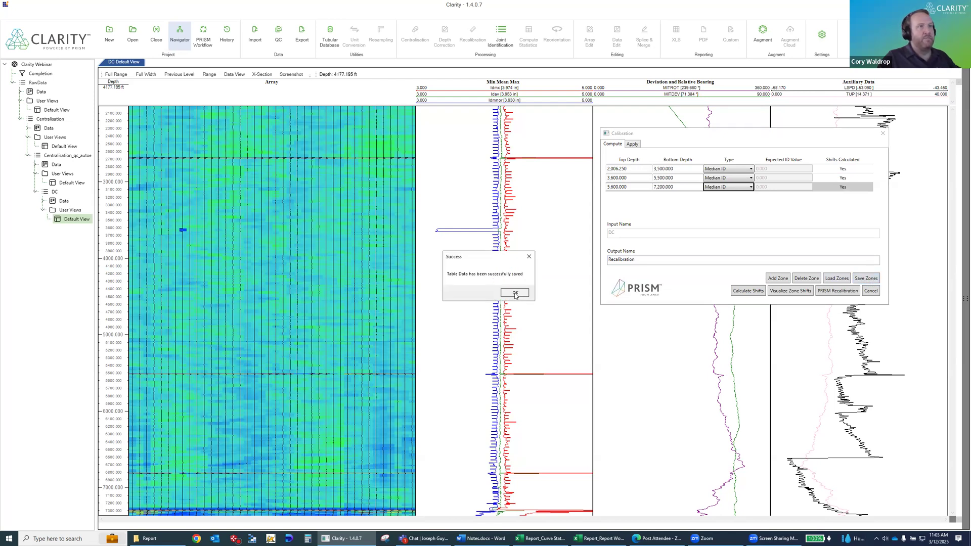
pyautogui.click(513, 294)
pyautogui.click(632, 144)
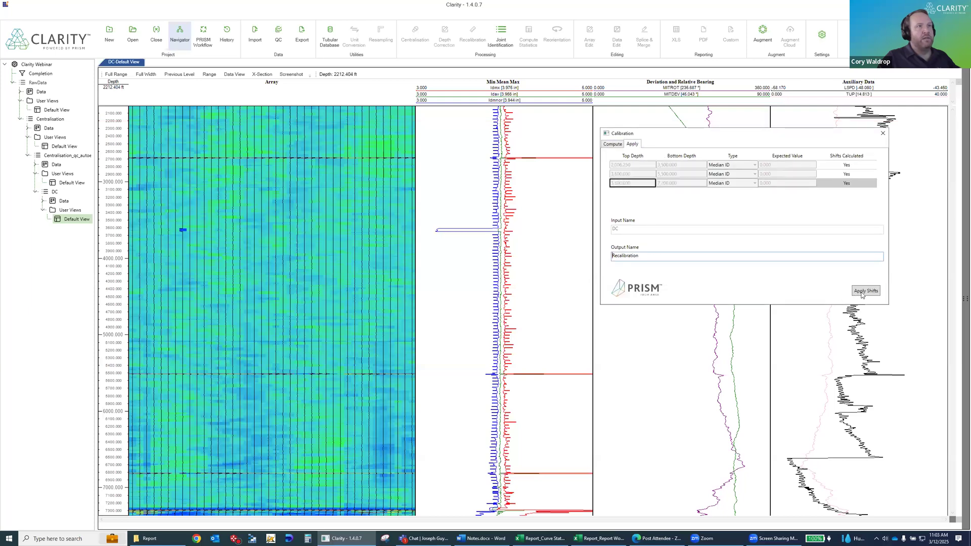
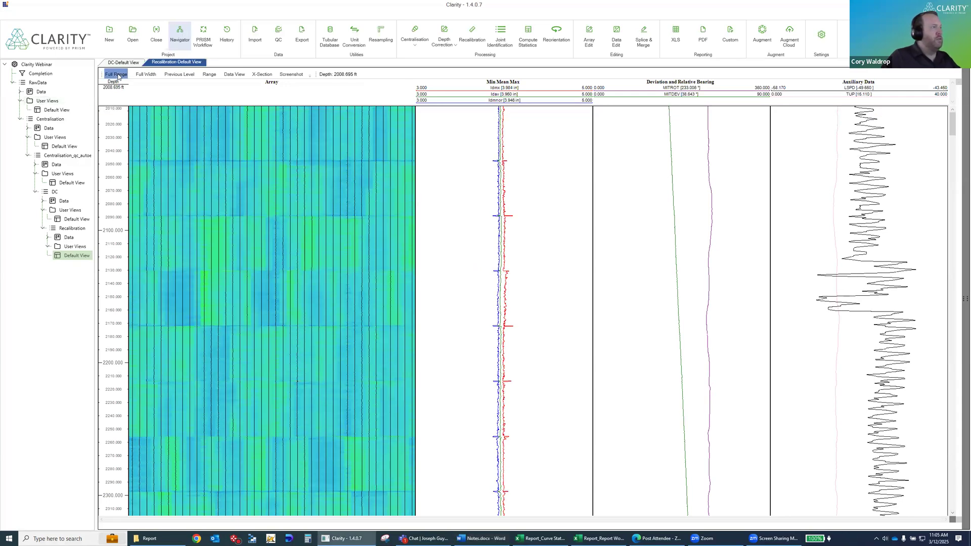
# Show the Recalibration log over its full depth range and compare its caliper array with the DC default view.
pyautogui.click(116, 74)
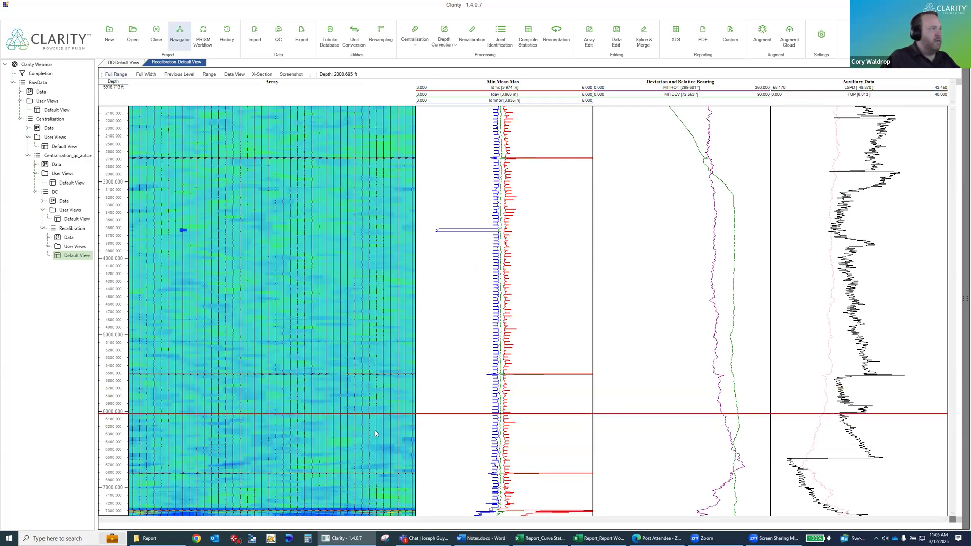
pyautogui.click(129, 64)
pyautogui.hotkey('ctrl', 'Tab')
pyautogui.click(129, 64)
pyautogui.hotkey('ctrl', 'Tab')
pyautogui.click(130, 65)
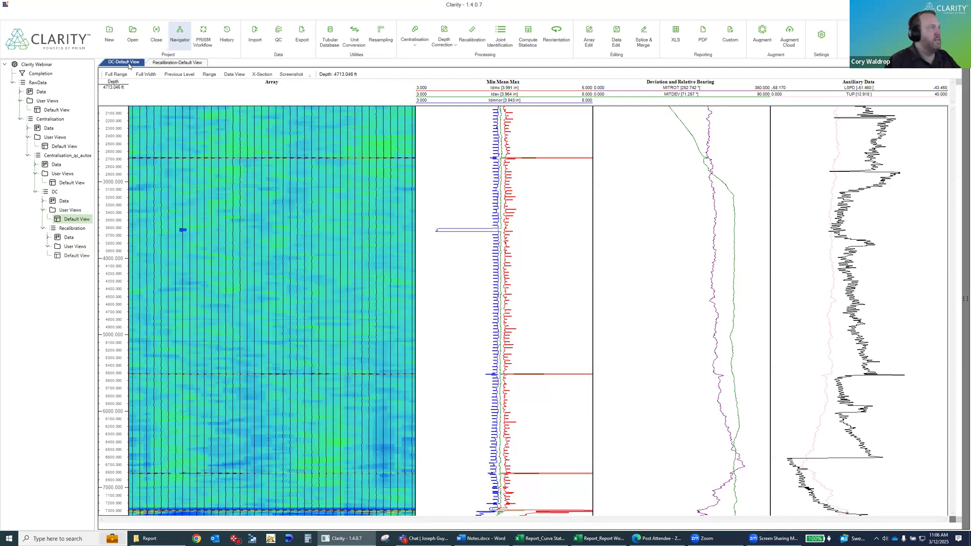
pyautogui.hotkey('ctrl', 'Tab')
pyautogui.click(129, 65)
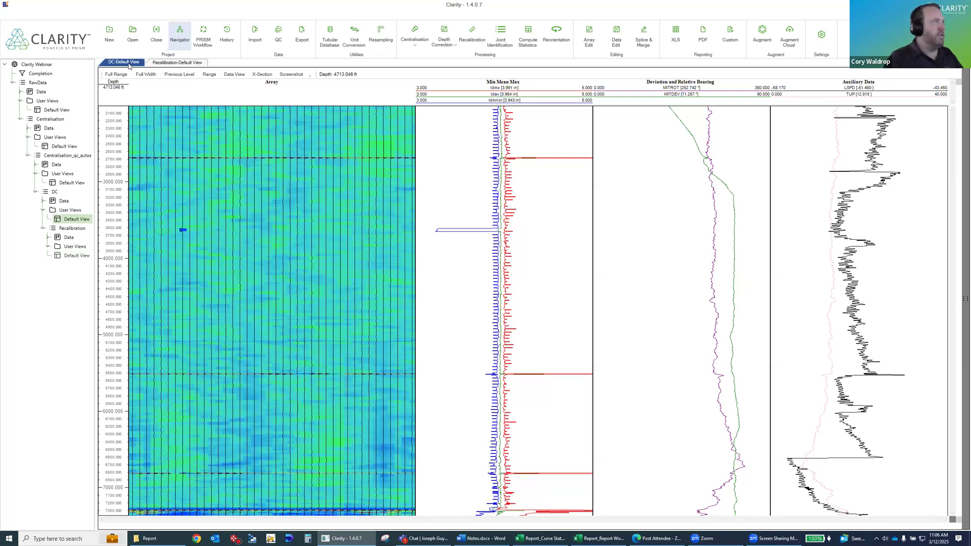
pyautogui.hotkey('ctrl', 'Tab')
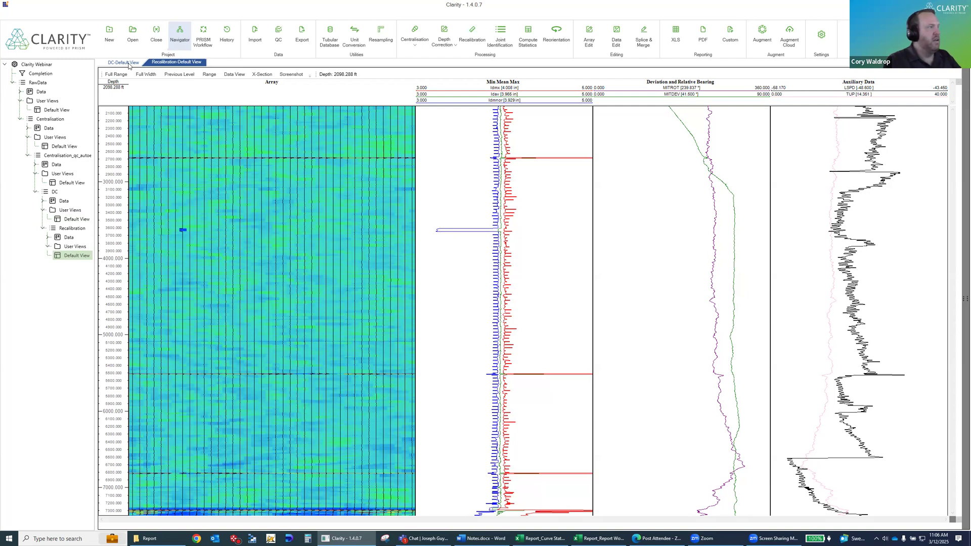
pyautogui.click(278, 185)
pyautogui.click(258, 195)
pyautogui.click(213, 175)
pyautogui.moveTo(187, 267); pyautogui.dragTo(235, 386)
# Alternate between the DC and Recalibration default views to examine how recalibration changes the array's vertical finger banding.
pyautogui.click(127, 62)
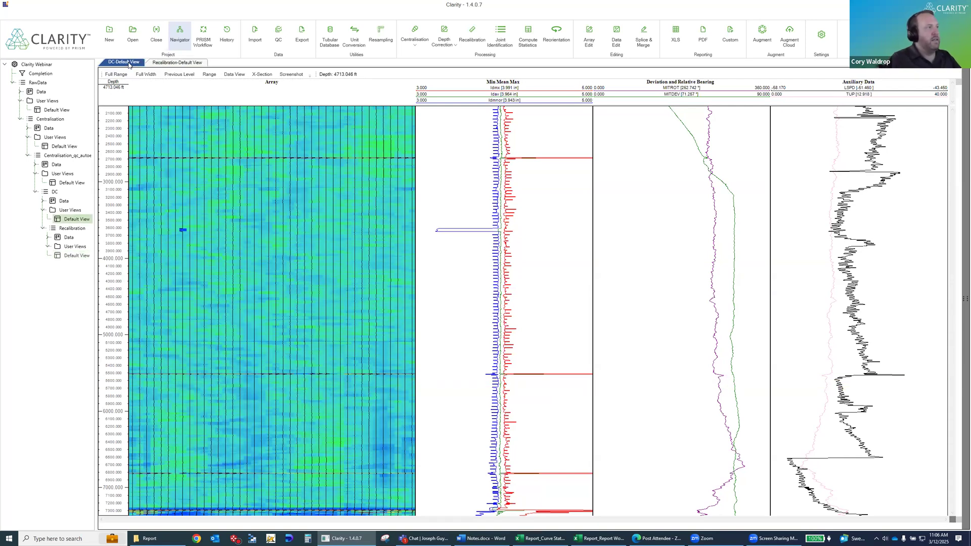
pyautogui.hotkey('ctrl', 'Tab')
pyautogui.click(129, 63)
pyautogui.hotkey('ctrl', 'Tab')
pyautogui.click(129, 62)
pyautogui.hotkey('ctrl', 'Tab')
pyautogui.click(128, 63)
pyautogui.hotkey('ctrl', 'Tab')
pyautogui.click(129, 63)
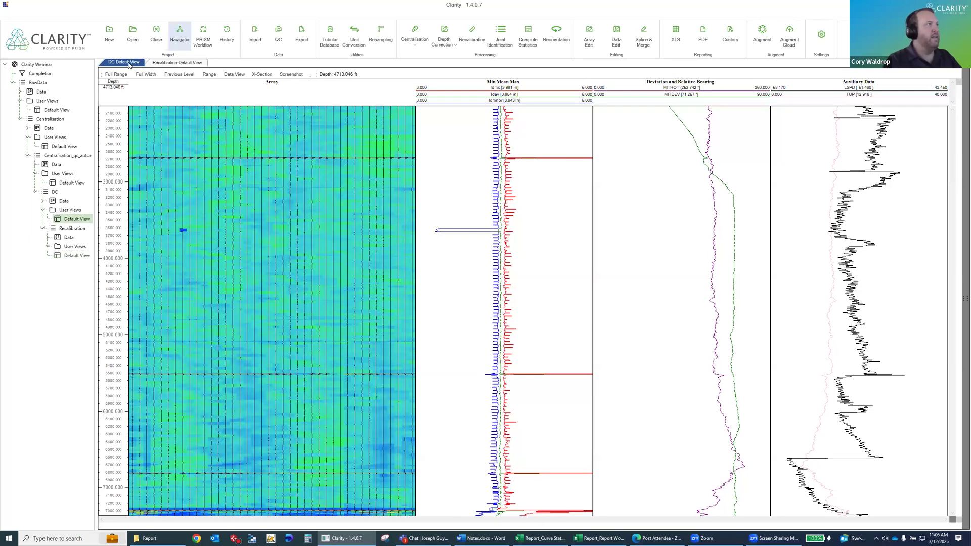
pyautogui.hotkey('ctrl', 'Tab')
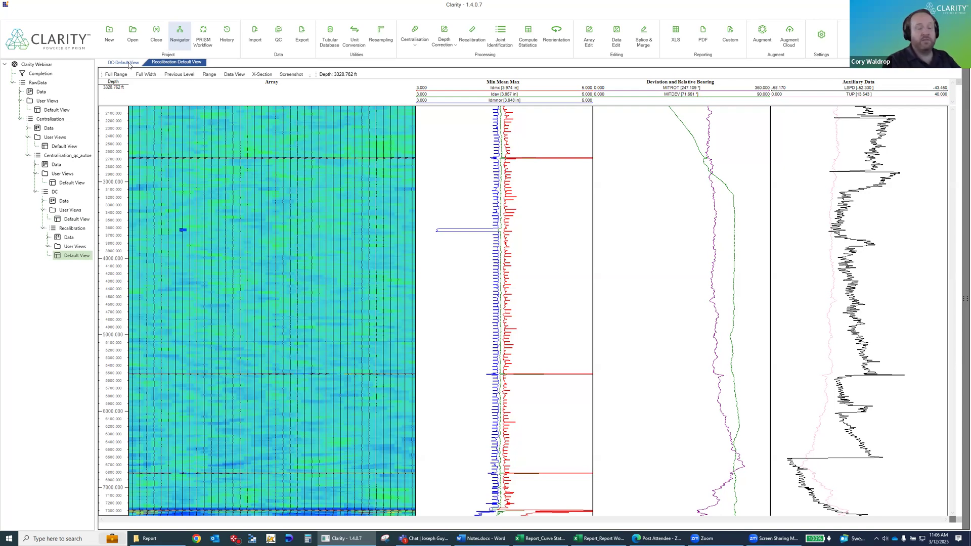
pyautogui.hotkey('ctrl', 'Tab')
pyautogui.hotkey('ctrl', 'Tab')
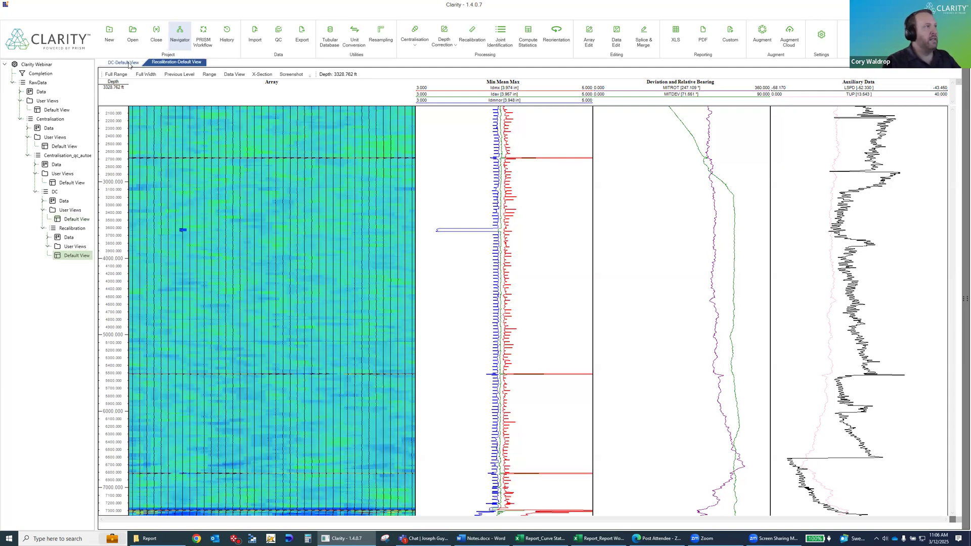
pyautogui.hotkey('ctrl', 'Tab')
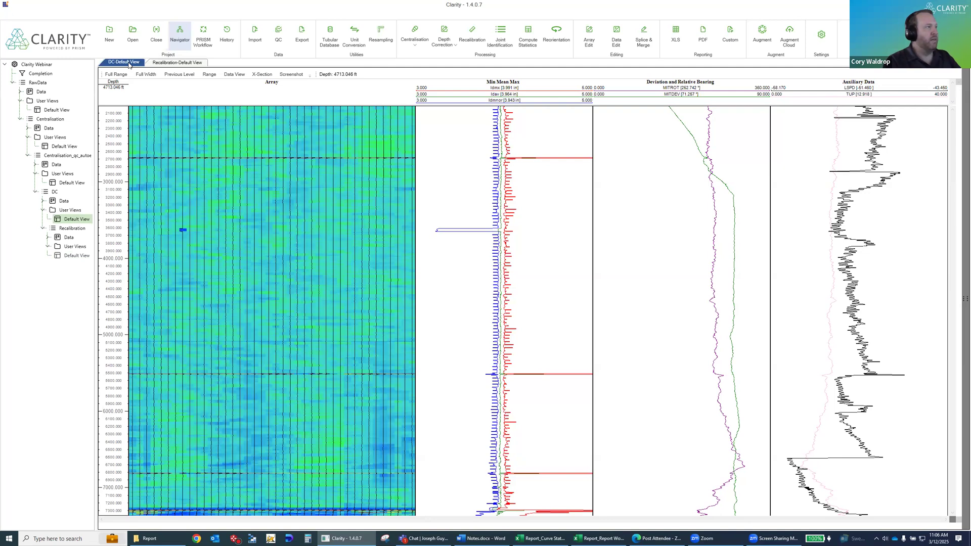
pyautogui.hotkey('ctrl', 'Tab')
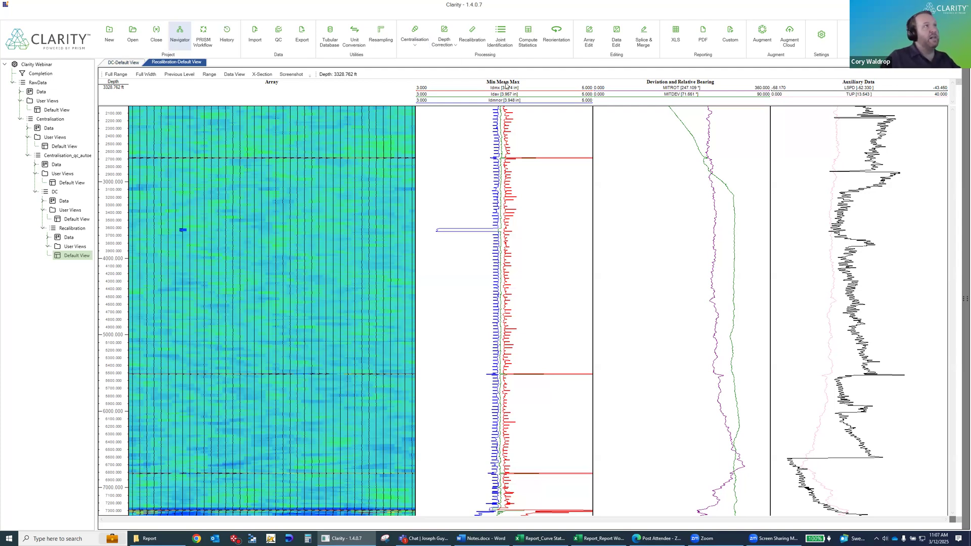
# Open Joint Identification for the Recalibration data, delete all existing joint markers and auto-detect the joints again.
pyautogui.click(501, 40)
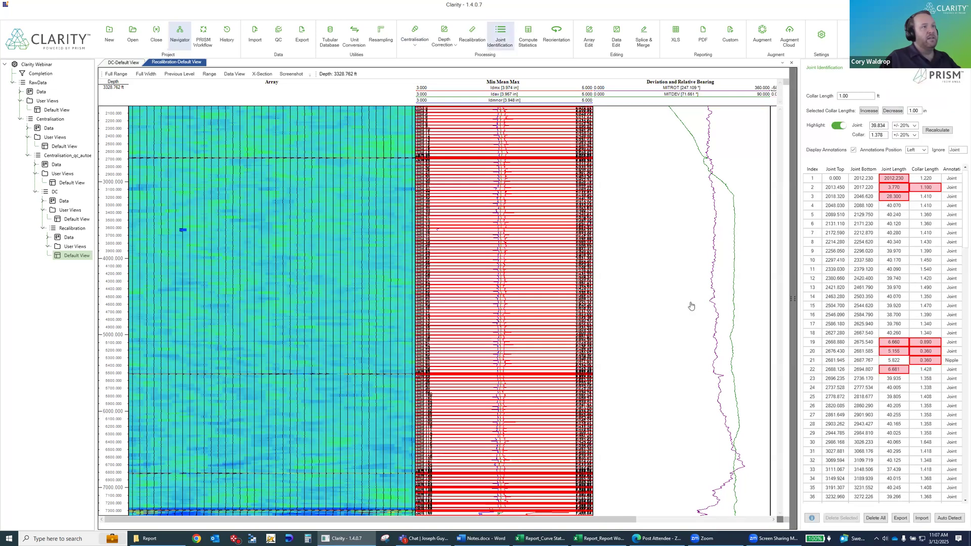
pyautogui.click(882, 518)
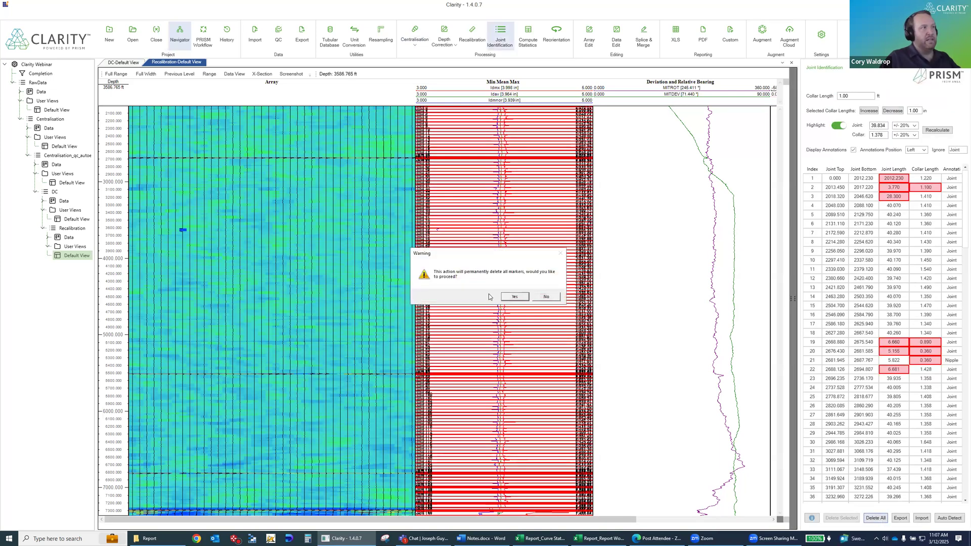
pyautogui.click(519, 299)
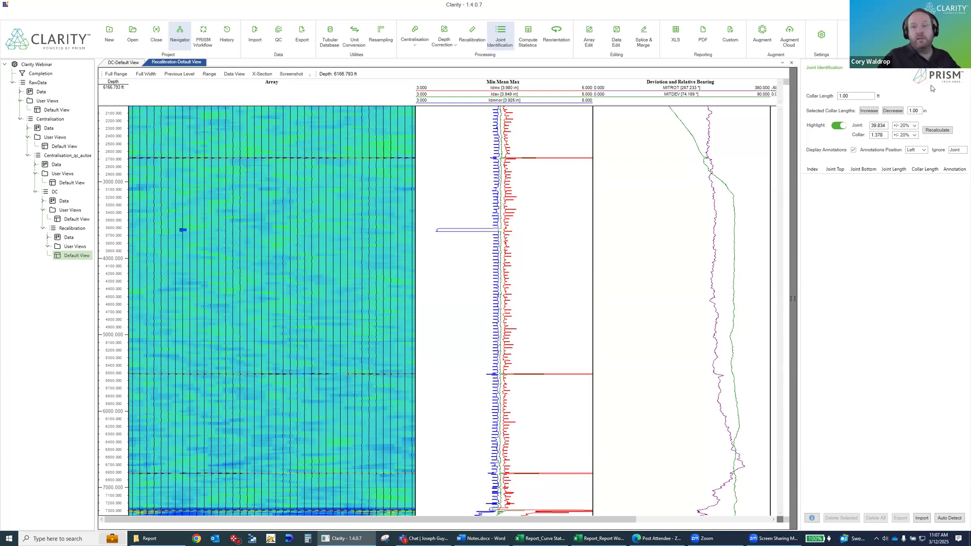
pyautogui.click(948, 517)
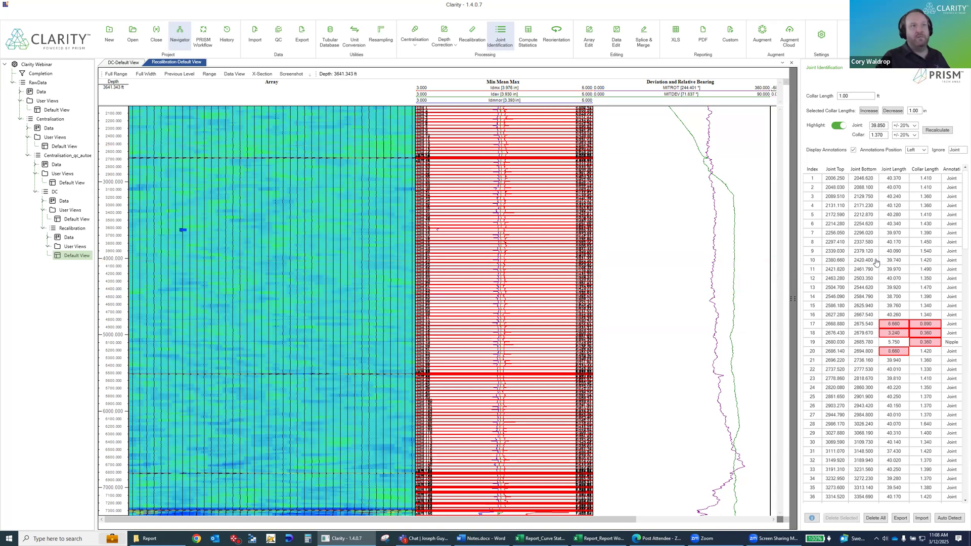
# Widen the joint table and examine the detected collar markers against the Min Mean Max curves through the upper joints.
pyautogui.moveTo(748, 299); pyautogui.dragTo(749, 300)
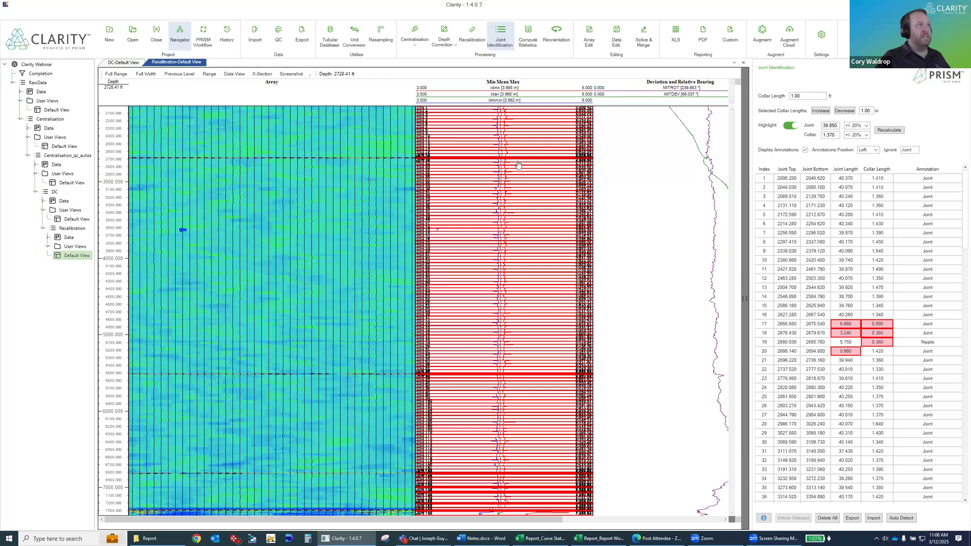
pyautogui.scroll(4, 518, 163)
pyautogui.scroll(7, 518, 164)
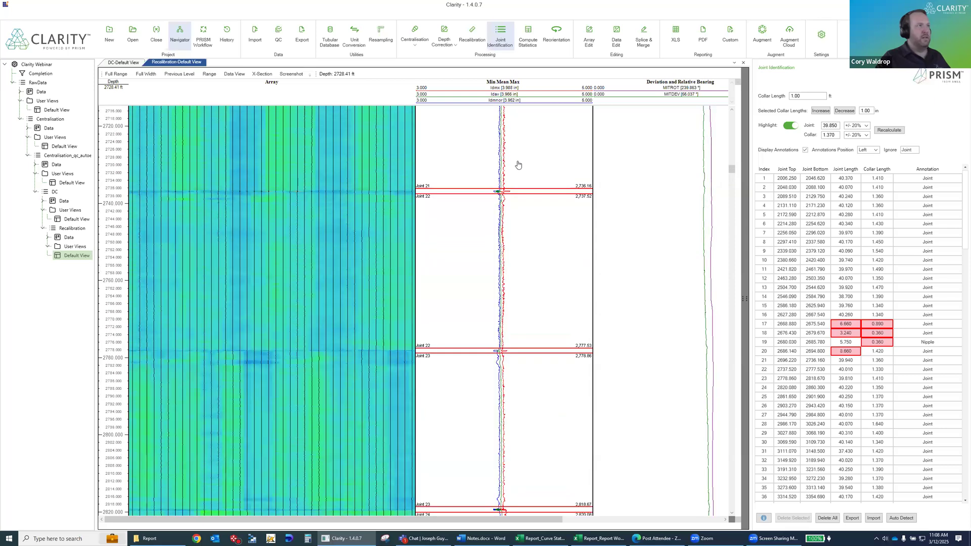
pyautogui.scroll(-2, 518, 164)
pyautogui.scroll(2, 518, 164)
pyautogui.scroll(15, 519, 165)
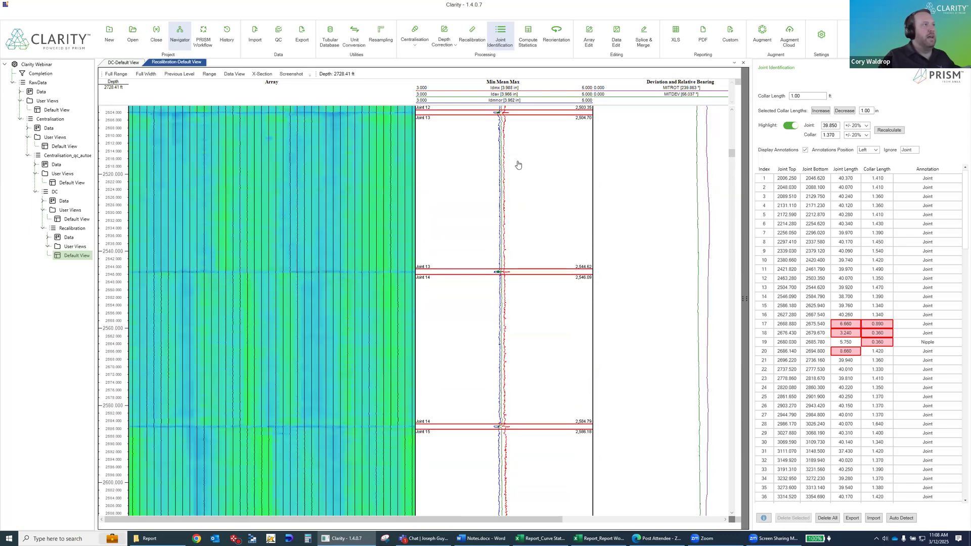
pyautogui.scroll(3, 518, 165)
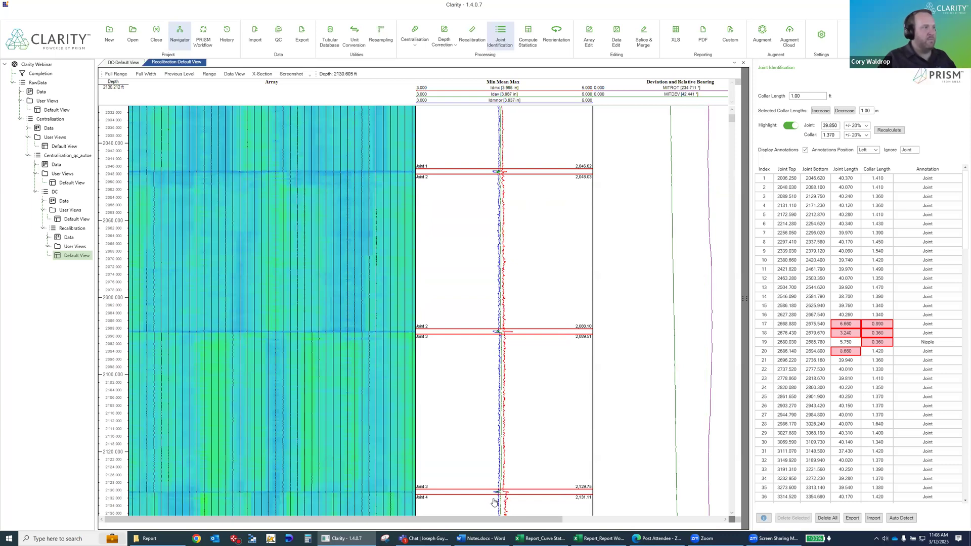
pyautogui.scroll(-5, 524, 403)
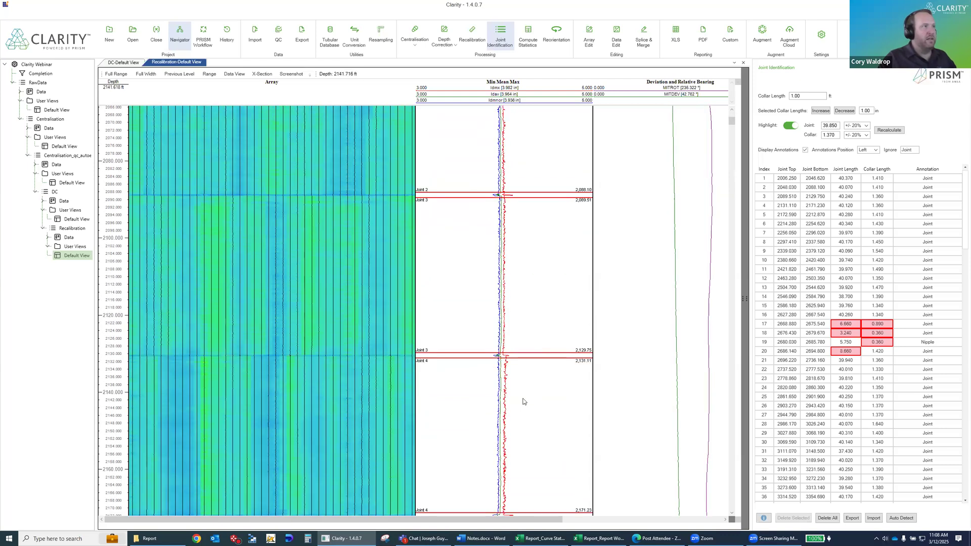
pyautogui.scroll(-9, 523, 402)
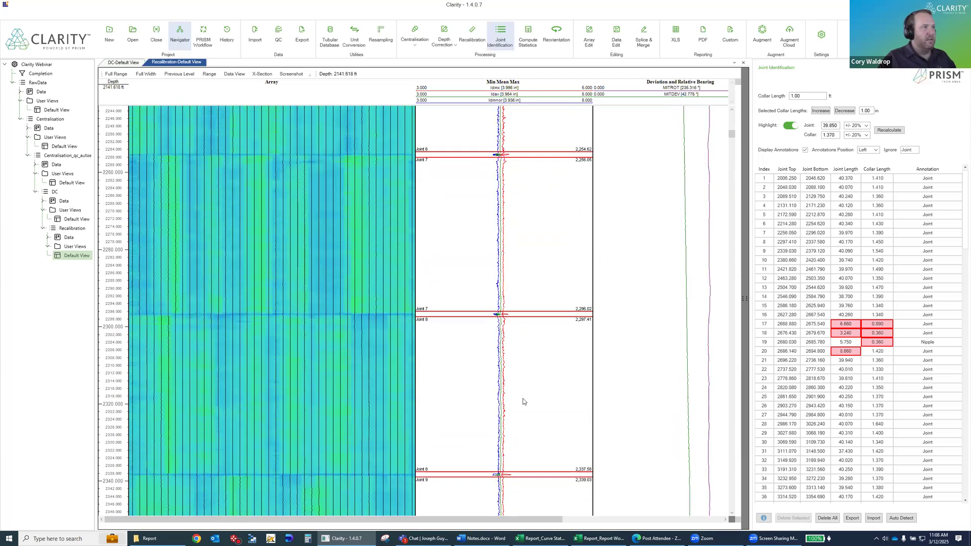
pyautogui.scroll(-7, 524, 402)
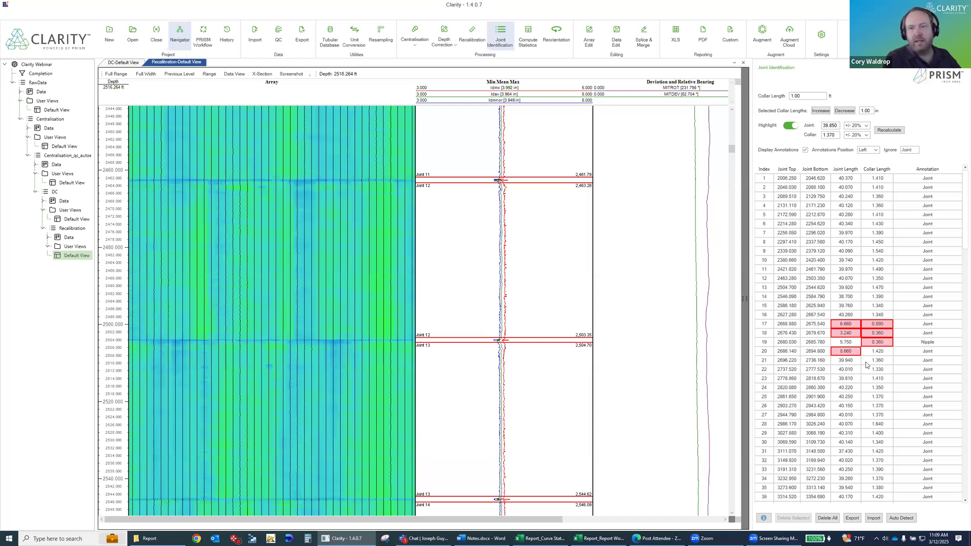
# Go to Joint 17 and move the Joint 18 top to about 2,678.29 ft and the Joint 17 bottom to about 2,677.67 ft.
pyautogui.click(877, 326)
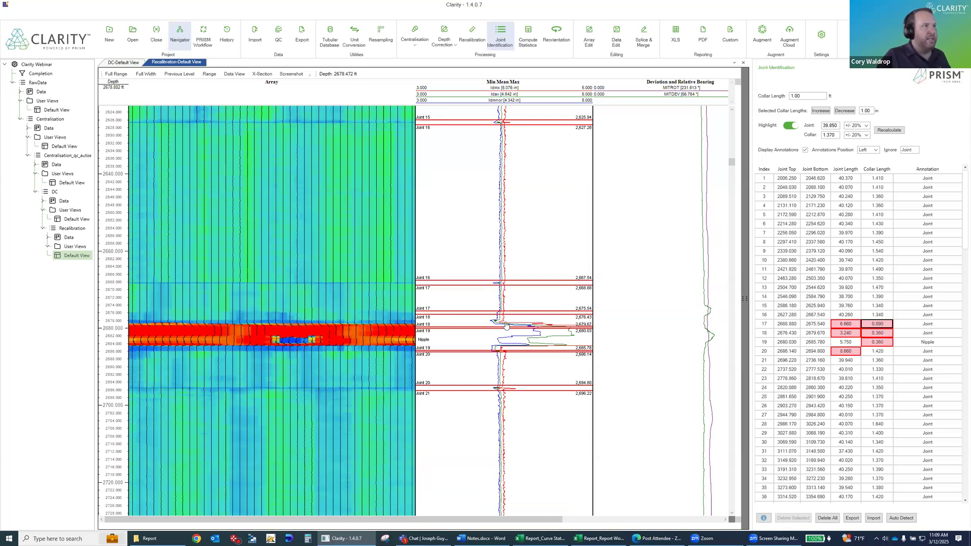
pyautogui.scroll(1, 506, 325)
pyautogui.scroll(1, 505, 324)
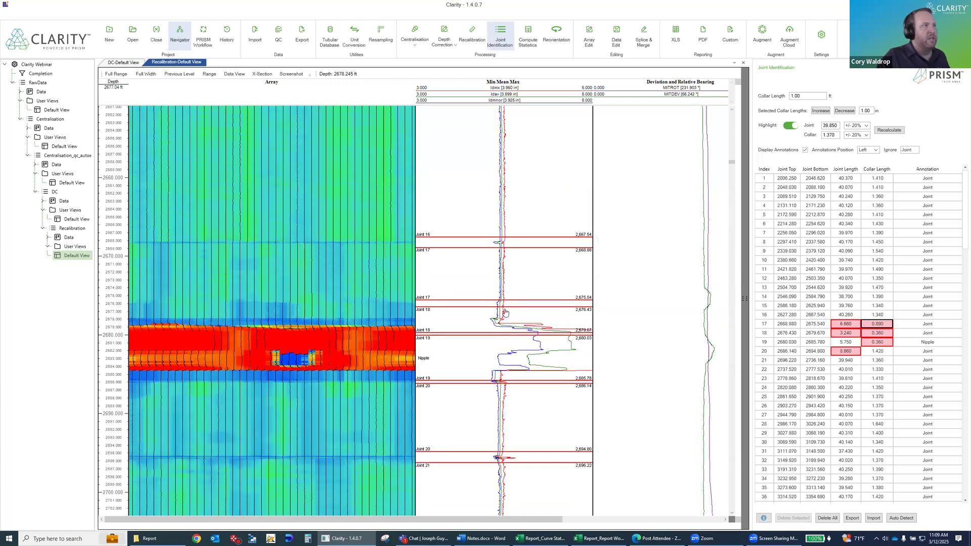
pyautogui.click(503, 322)
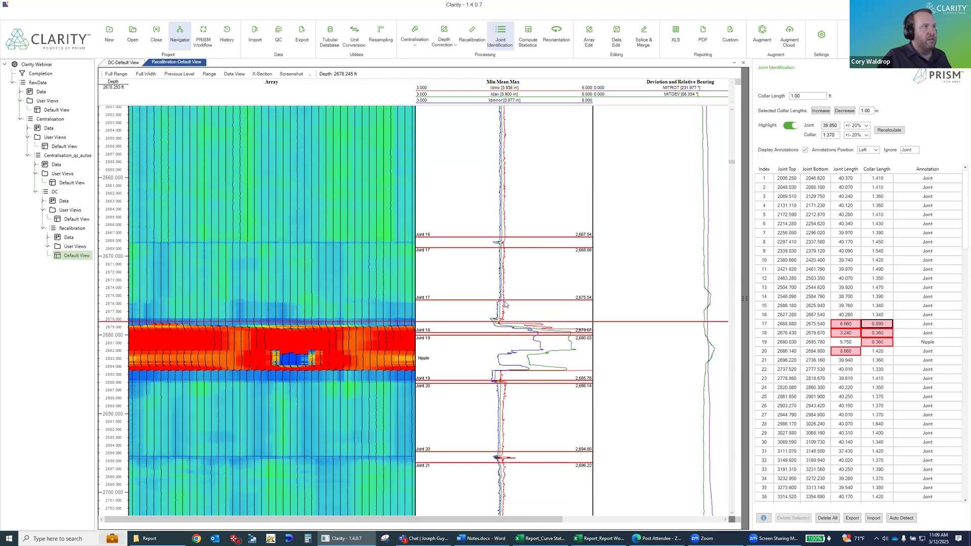
pyautogui.moveTo(504, 303); pyautogui.dragTo(506, 319)
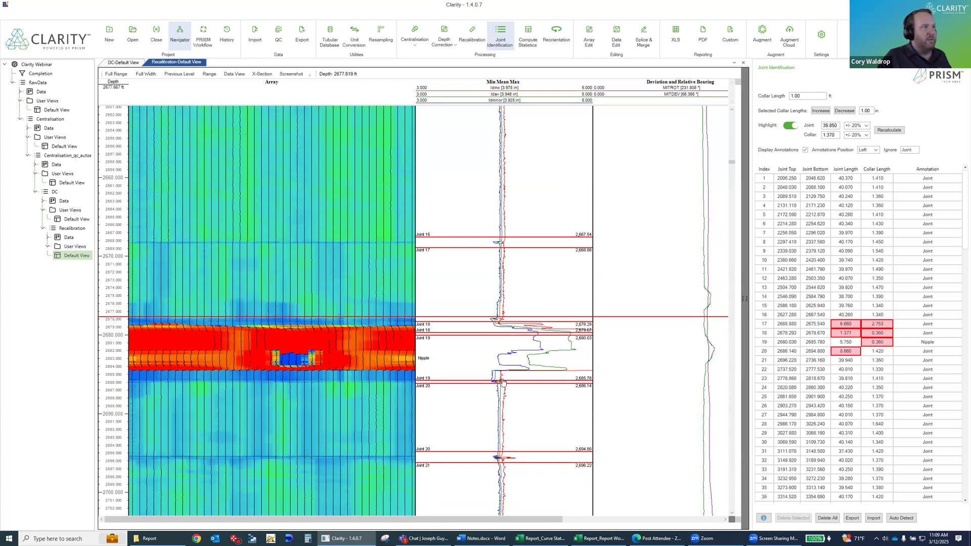
# Move the nipple's bottom marker to about 2,685.52 ft and the Joint 20 top marker to about 2,686.34 ft.
pyautogui.moveTo(503, 381); pyautogui.dragTo(503, 379)
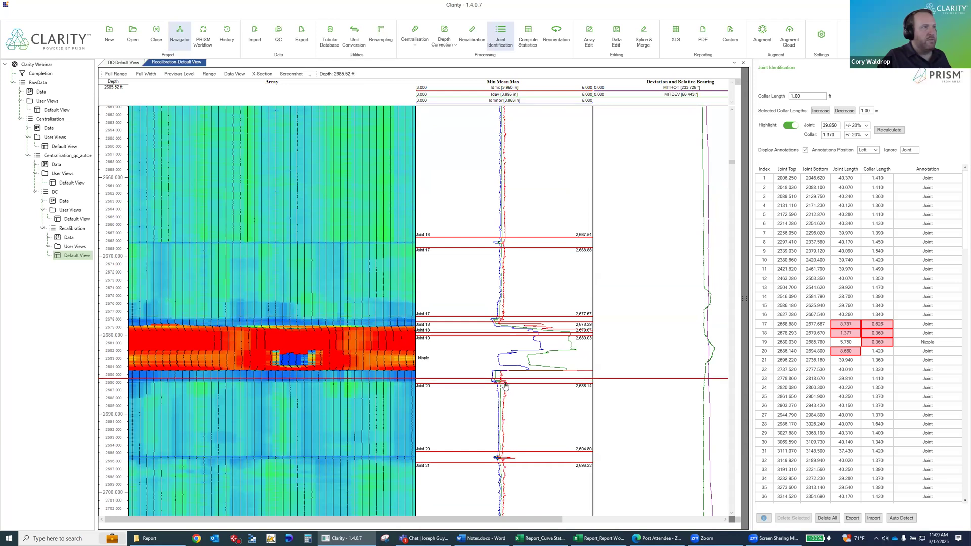
pyautogui.click(503, 385)
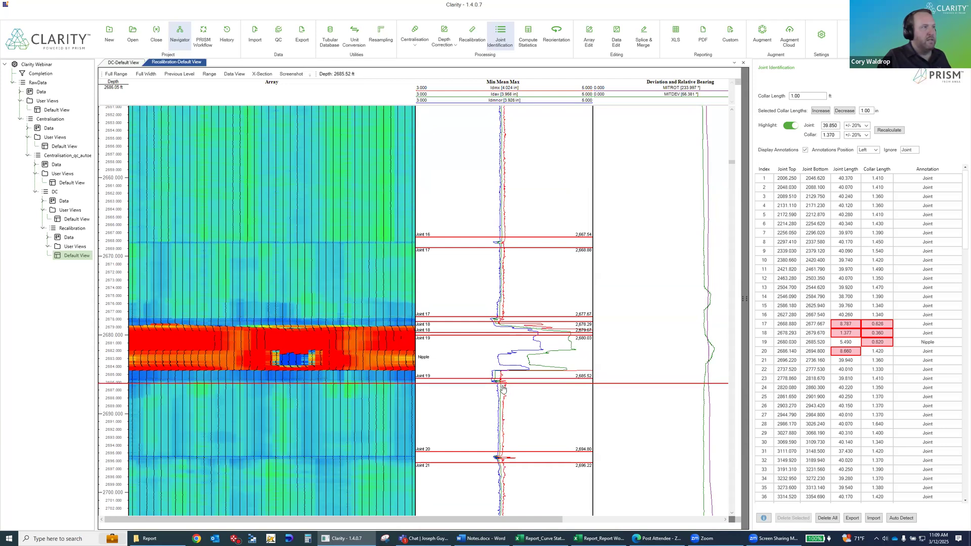
pyautogui.click(502, 385)
pyautogui.click(503, 386)
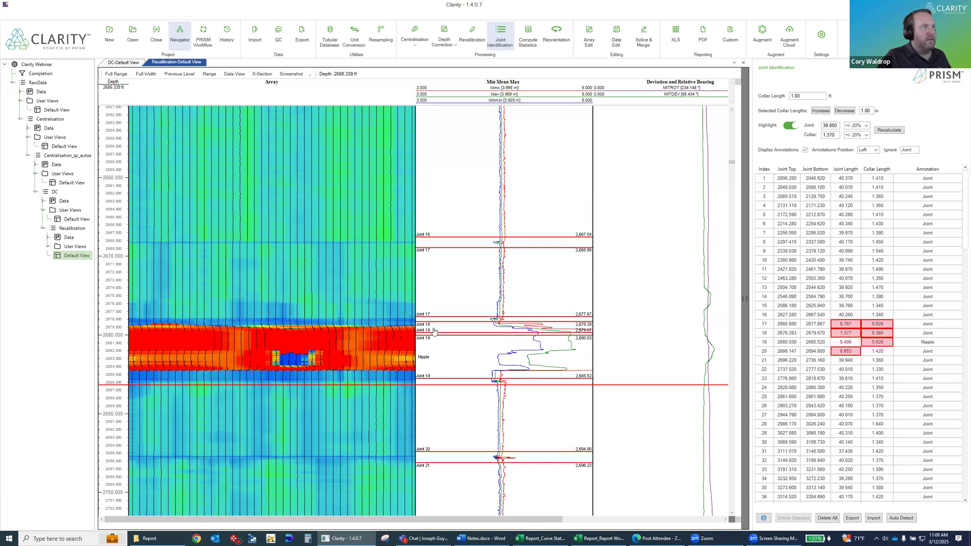
# Delete the short false Joint 18 entry just above the nipple from the joint table.
pyautogui.click(763, 333)
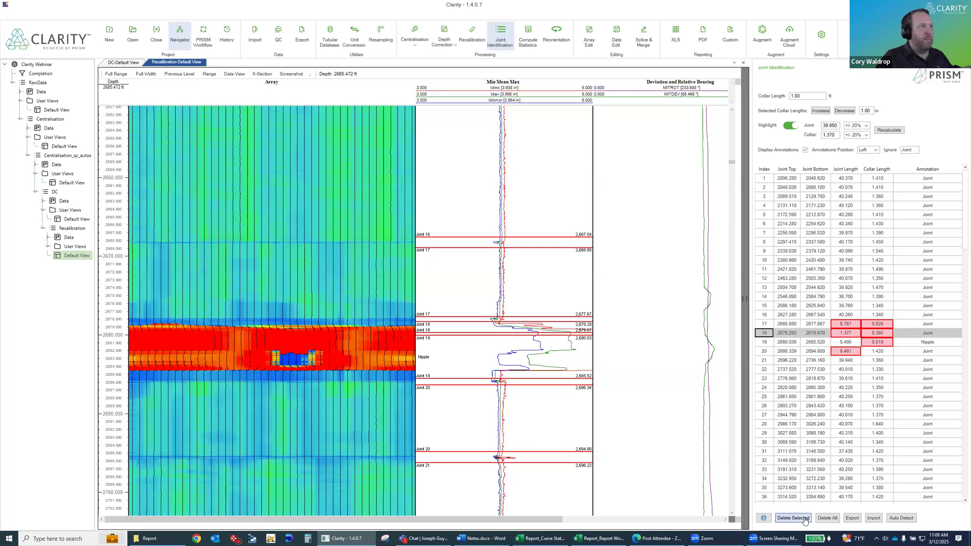
pyautogui.click(803, 518)
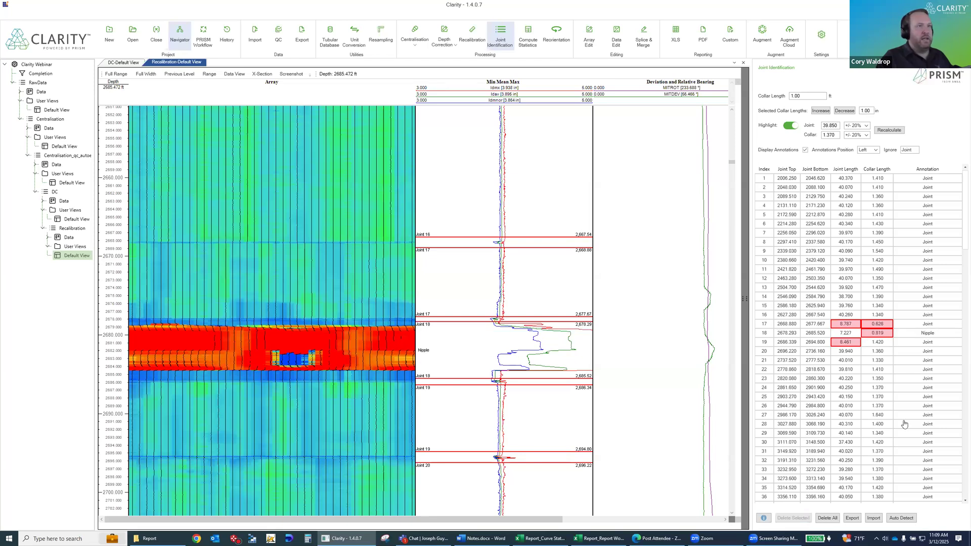
# Annotate joint 17 as "Pup joint", joint 18 as "Mandrel" and joint 19 as "Pup joint".
pyautogui.click(936, 326)
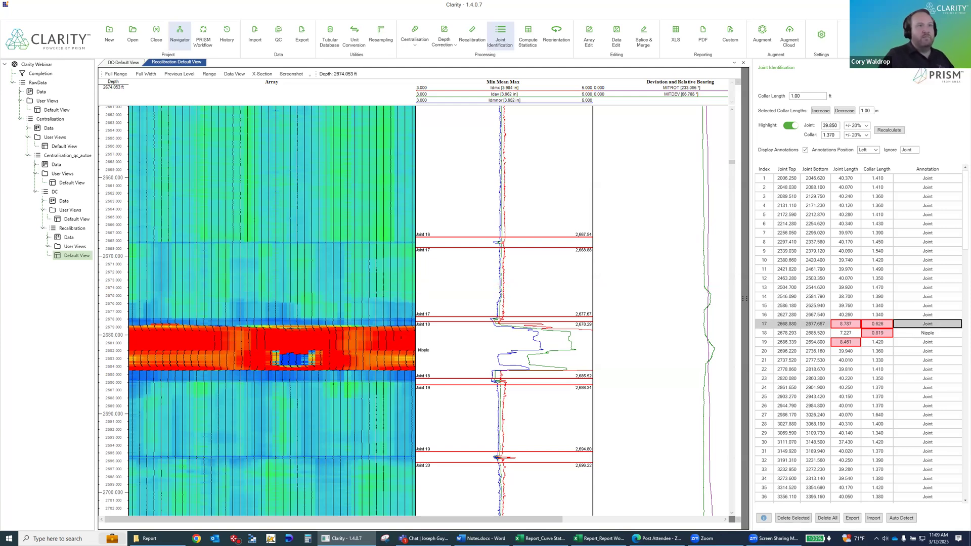
pyautogui.click(935, 326)
pyautogui.write('Pup')
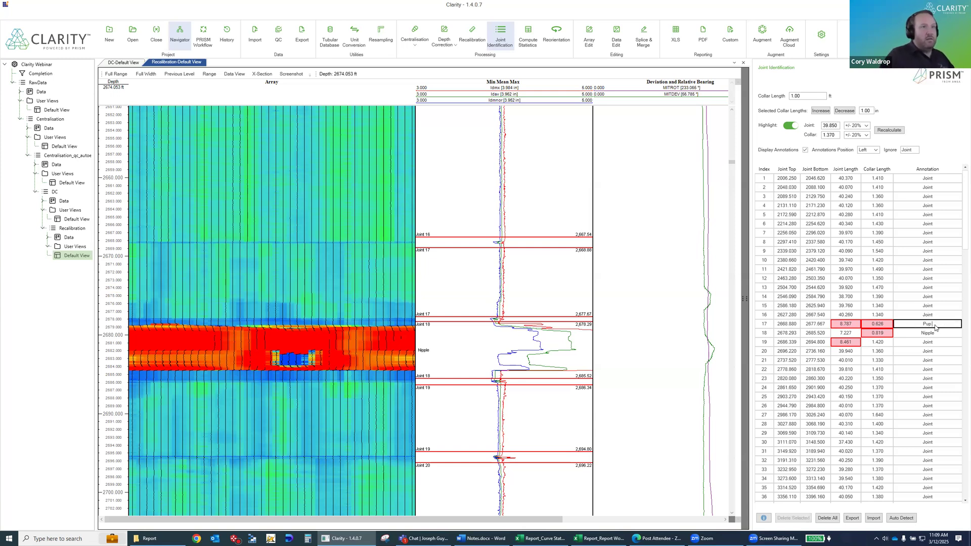
pyautogui.write(' joint')
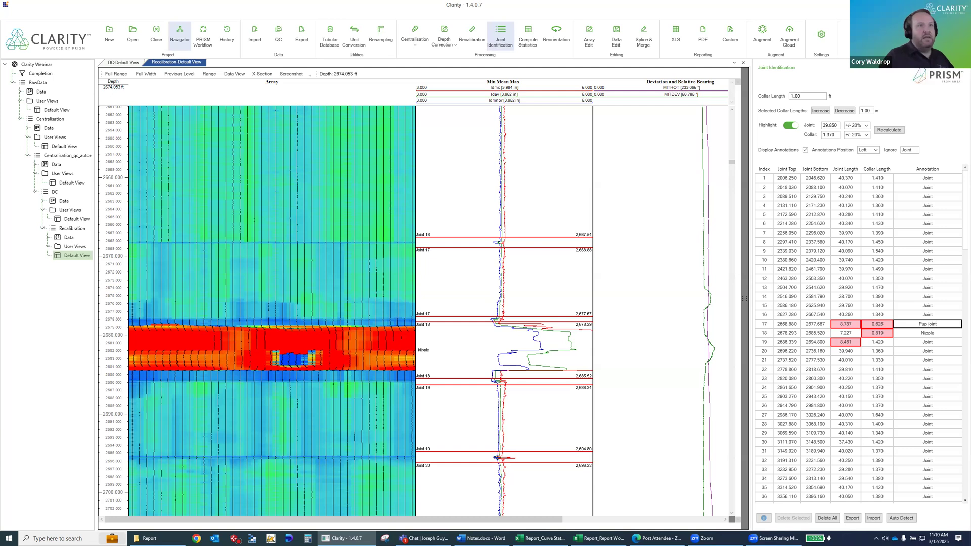
pyautogui.click(936, 333)
pyautogui.write('Mandrel')
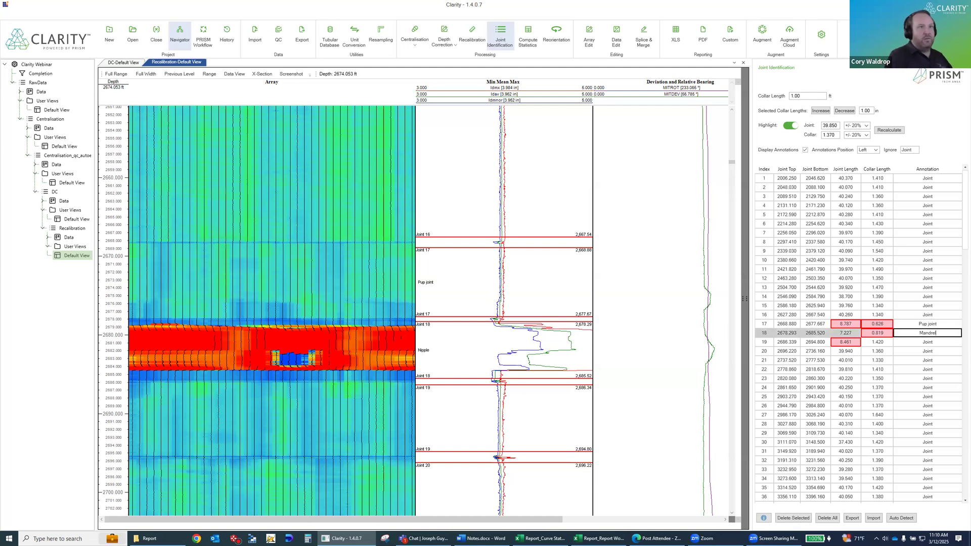
pyautogui.click(928, 343)
pyautogui.write('Pup joint')
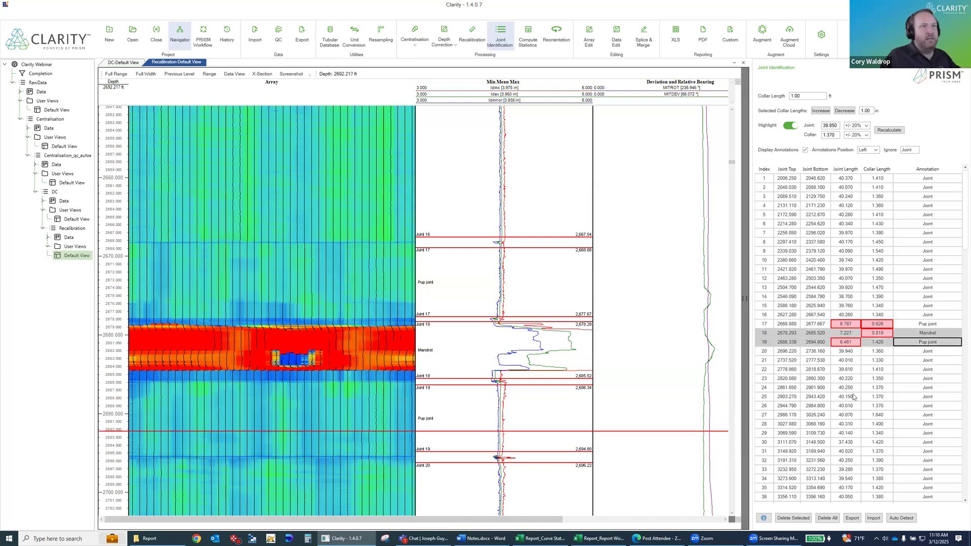
# Go to Joint 88 and move the Joint 89 top to about 5,505.27 ft and its bottom to about 5,512.25 ft.
pyautogui.scroll(-6, 882, 397)
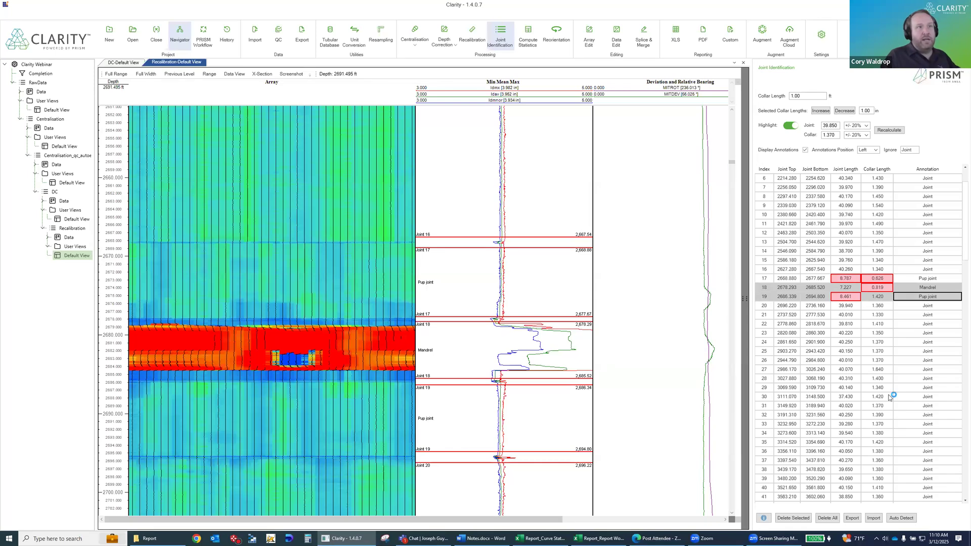
pyautogui.scroll(-17, 889, 397)
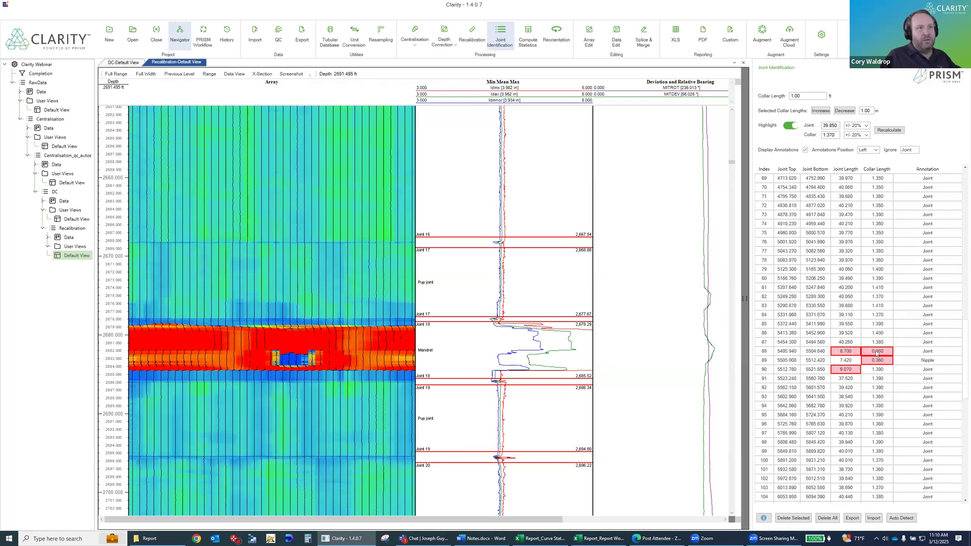
pyautogui.click(884, 352)
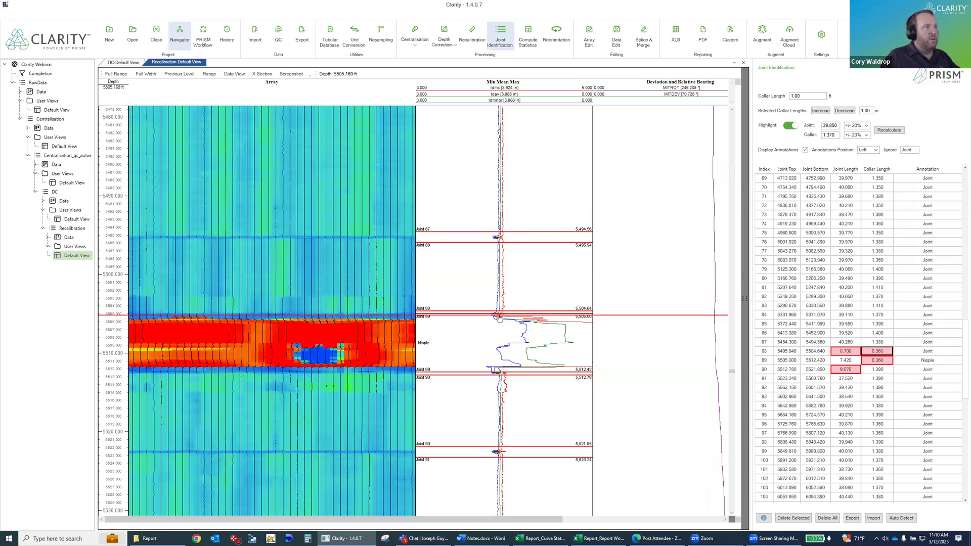
pyautogui.click(503, 375)
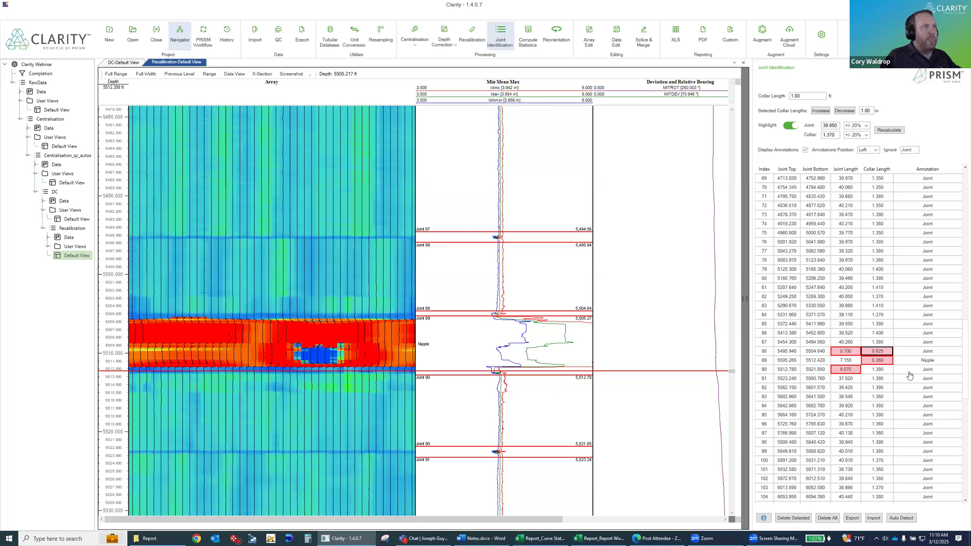
# Annotate joint 88 as "Pup joint", joint 89 as "Mandrel" and joint 90 as "Pup joint".
pyautogui.click(927, 352)
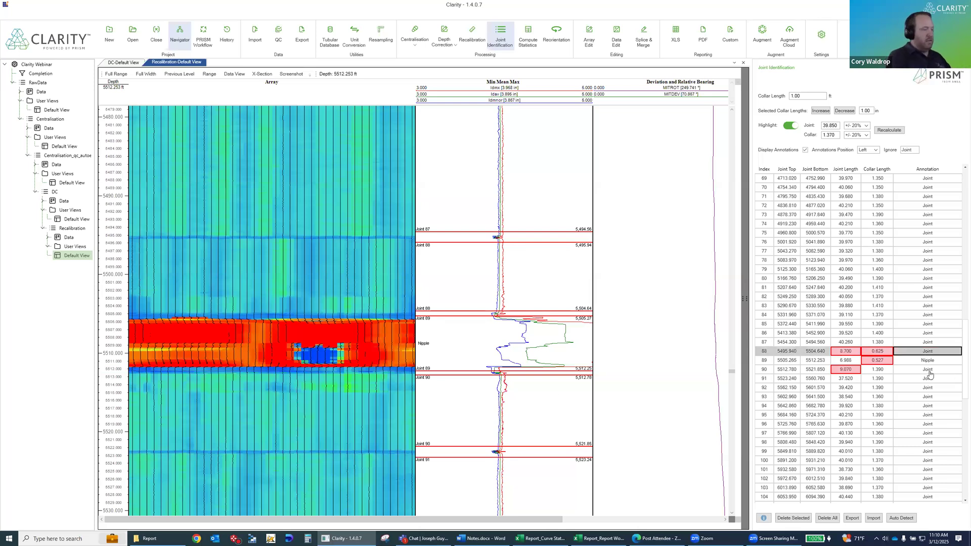
pyautogui.write('Pup join')
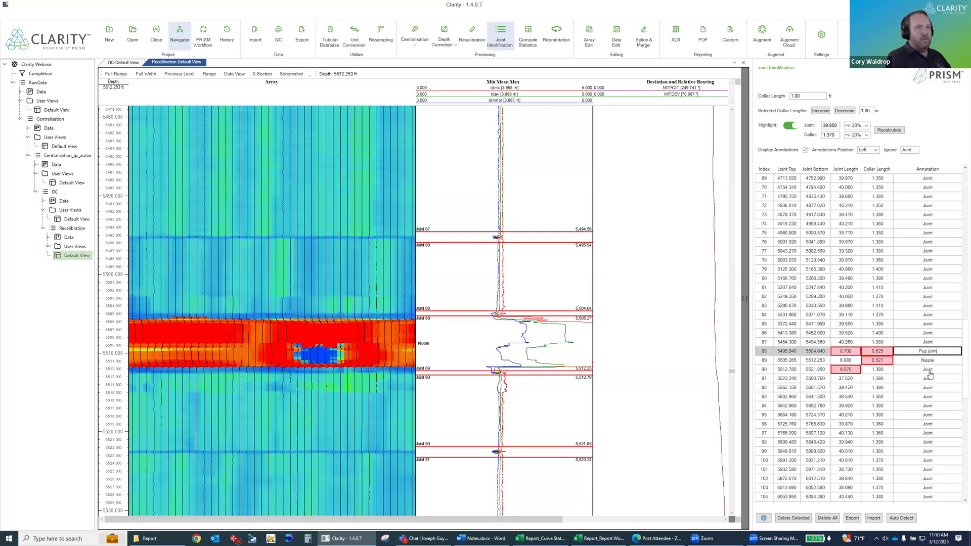
pyautogui.press('Return')
pyautogui.write('Mandrel')
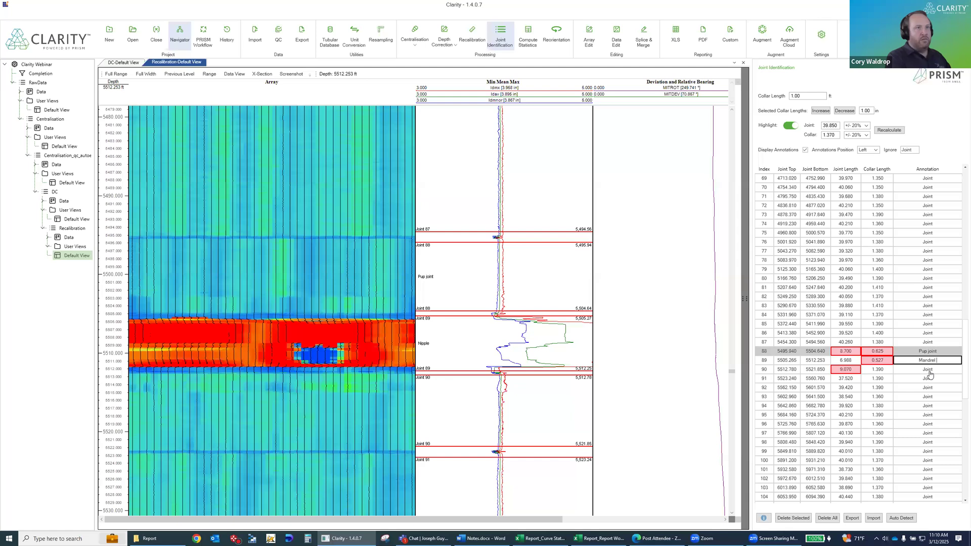
pyautogui.press('Return')
pyautogui.write('Pup joint')
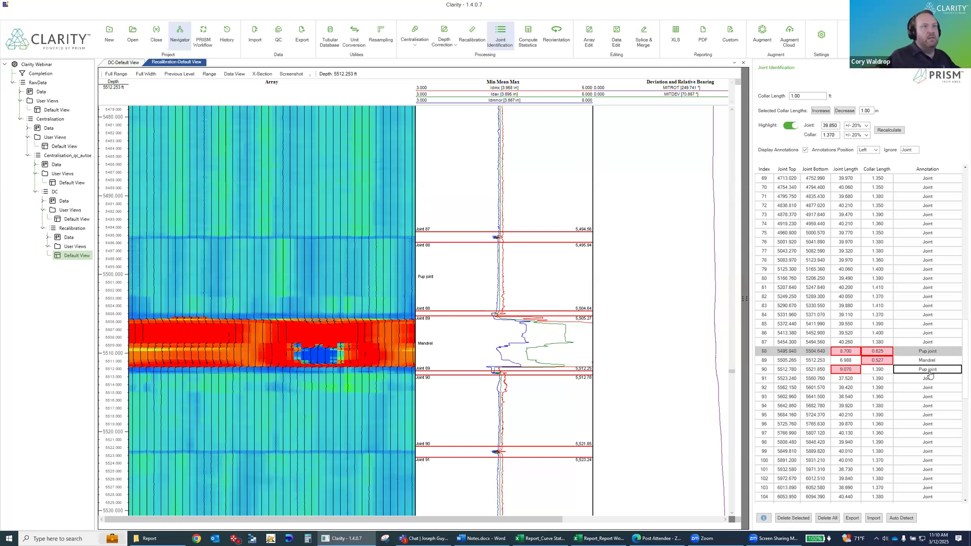
pyautogui.press('Return')
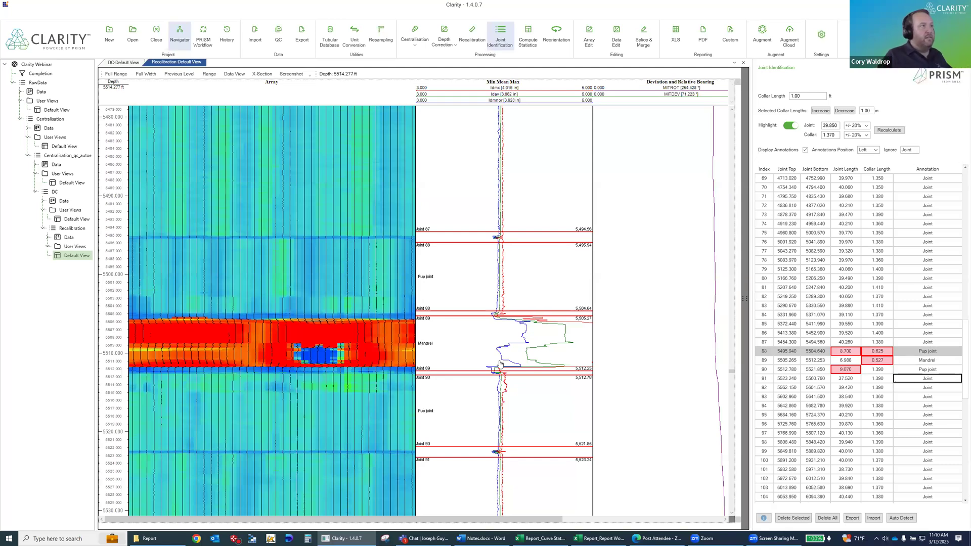
# Go to the end of the log around the liner top and close joint identification.
pyautogui.scroll(-3, 499, 363)
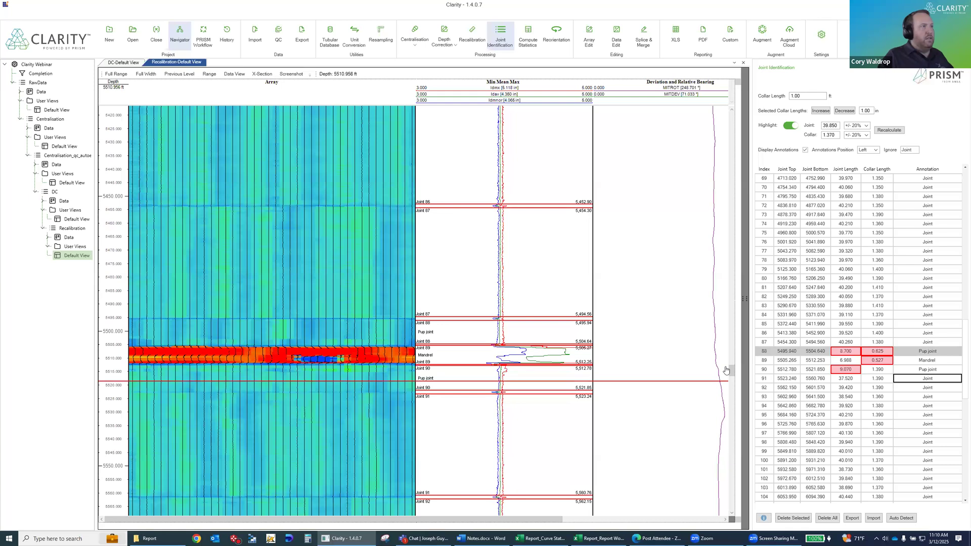
pyautogui.moveTo(731, 372); pyautogui.dragTo(727, 517)
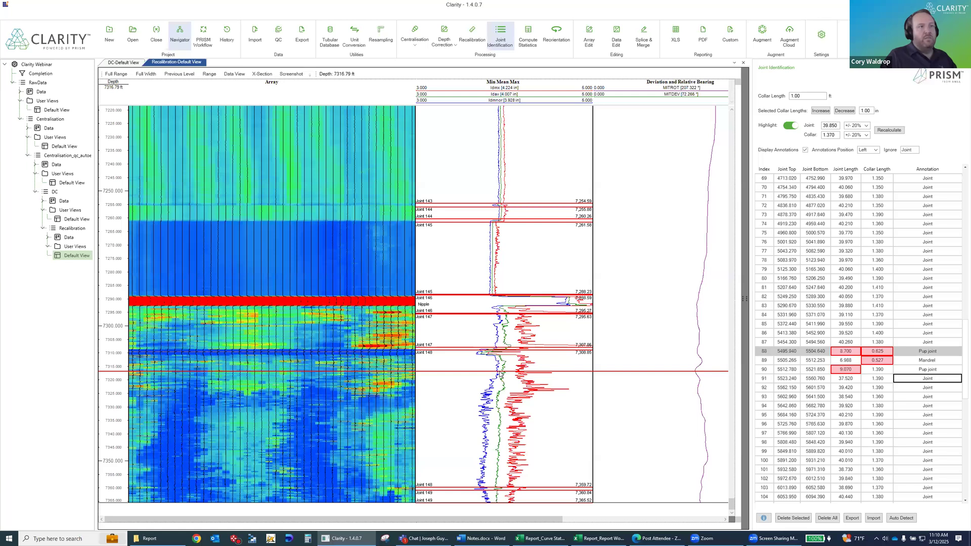
pyautogui.click(500, 35)
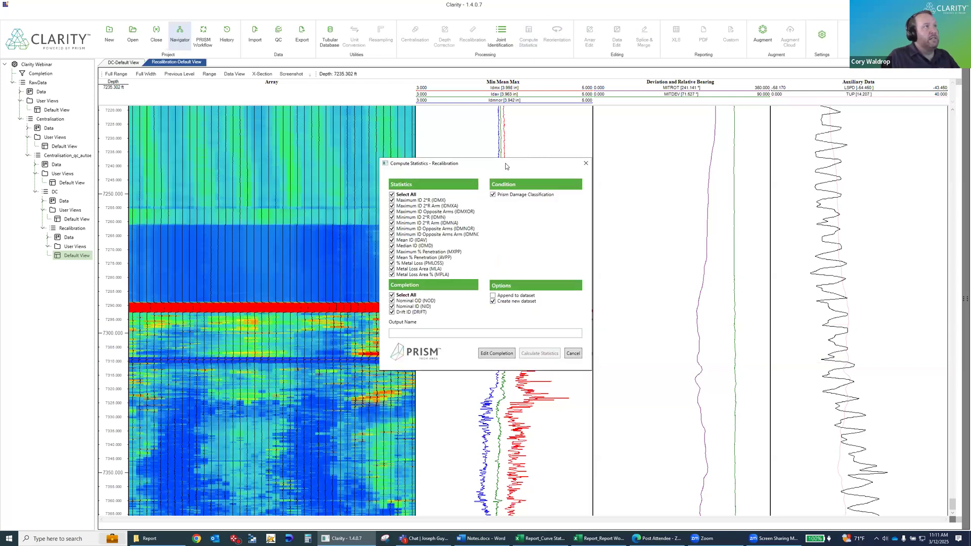
# Check the completion list and calculate all statistics for the Recalibration dataset into a new dataset named "Statistics".
pyautogui.moveTo(507, 166); pyautogui.dragTo(601, 163)
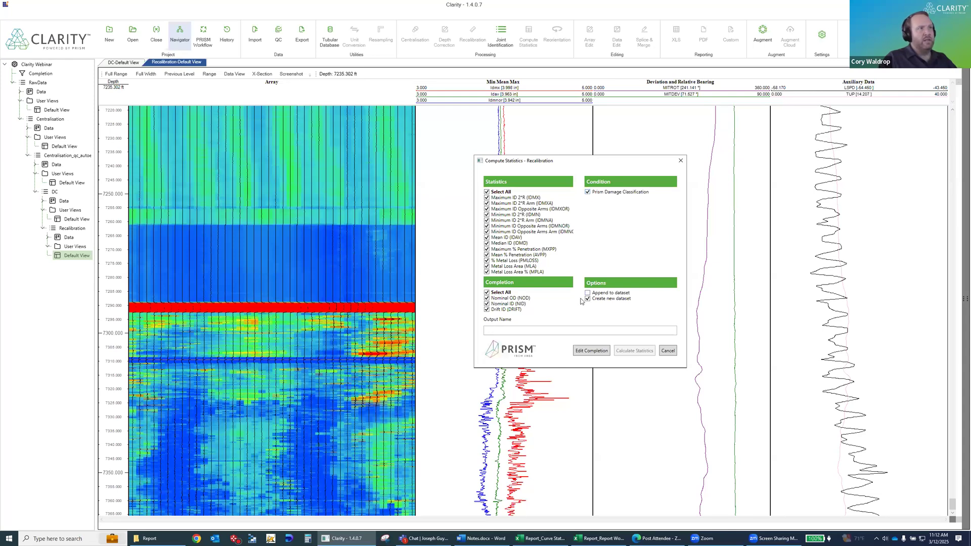
pyautogui.click(541, 335)
pyautogui.write('Statistics')
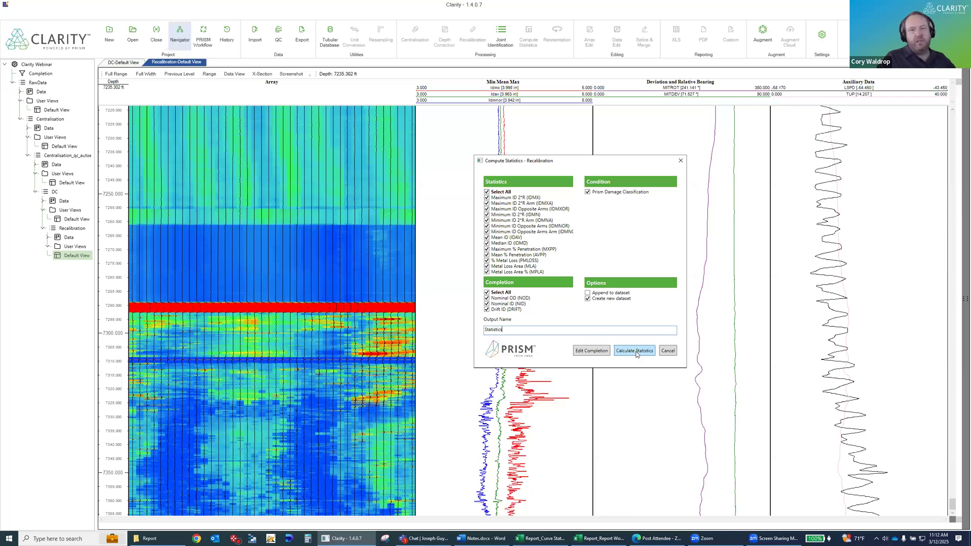
pyautogui.click(593, 350)
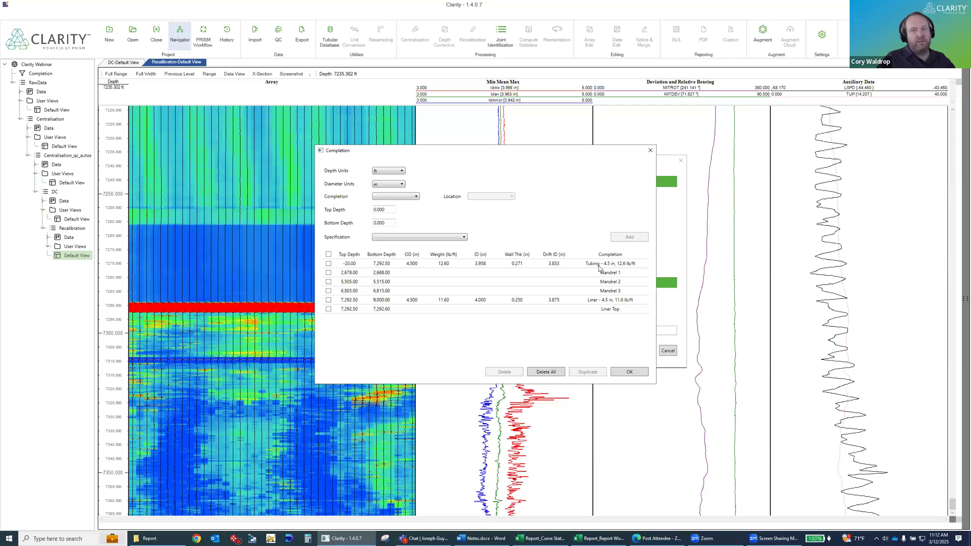
pyautogui.click(650, 151)
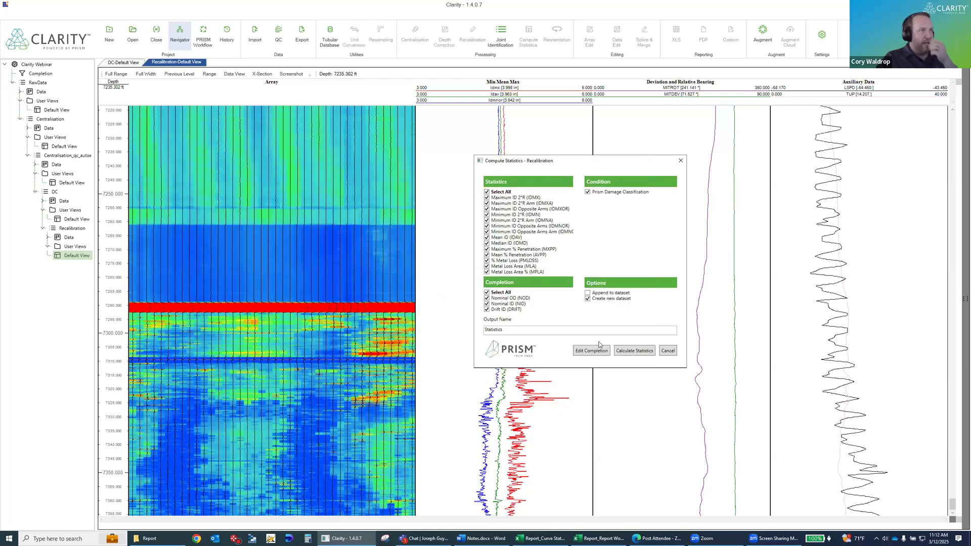
pyautogui.click(633, 356)
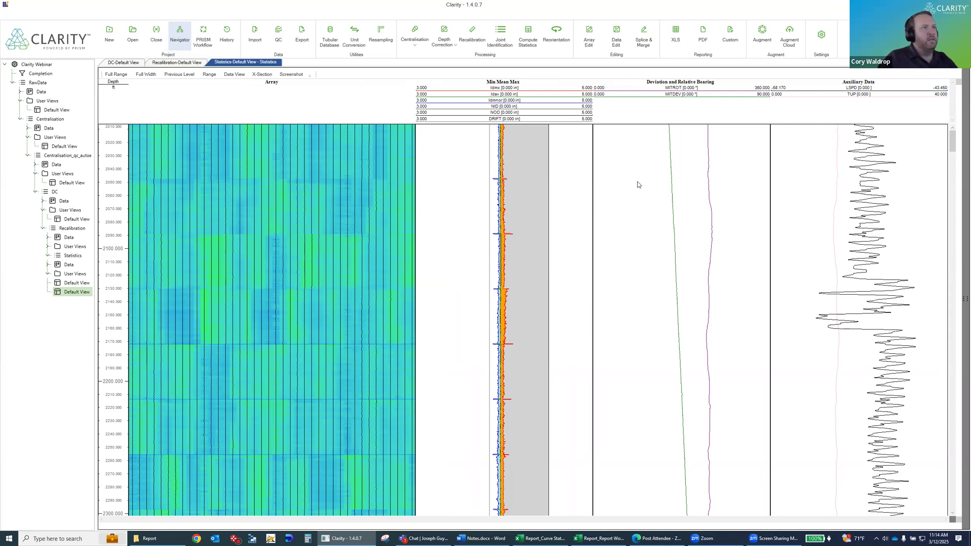
# Examine the Statistics view from the top of the log through the mandrels and deposits to the liner.
pyautogui.click(525, 226)
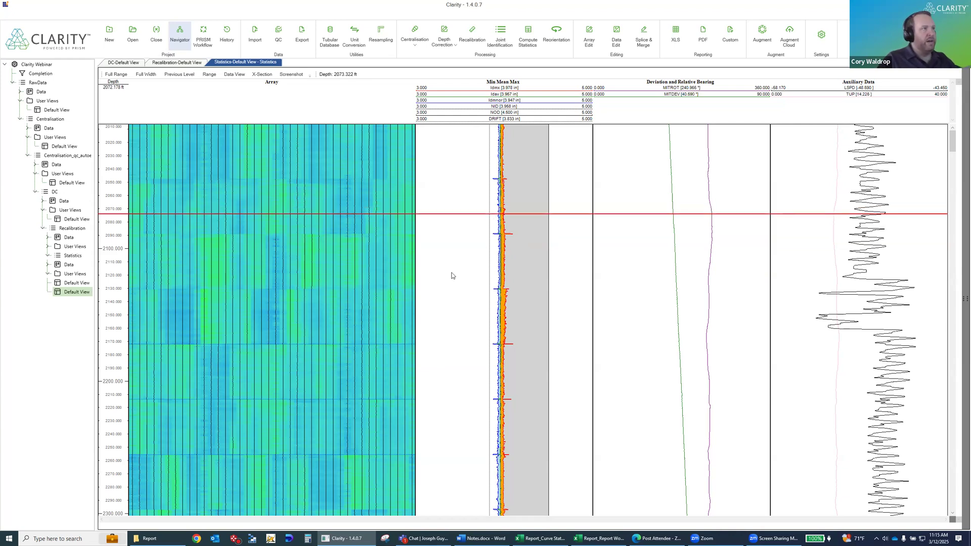
pyautogui.scroll(-5, 452, 275)
pyautogui.scroll(-15, 452, 275)
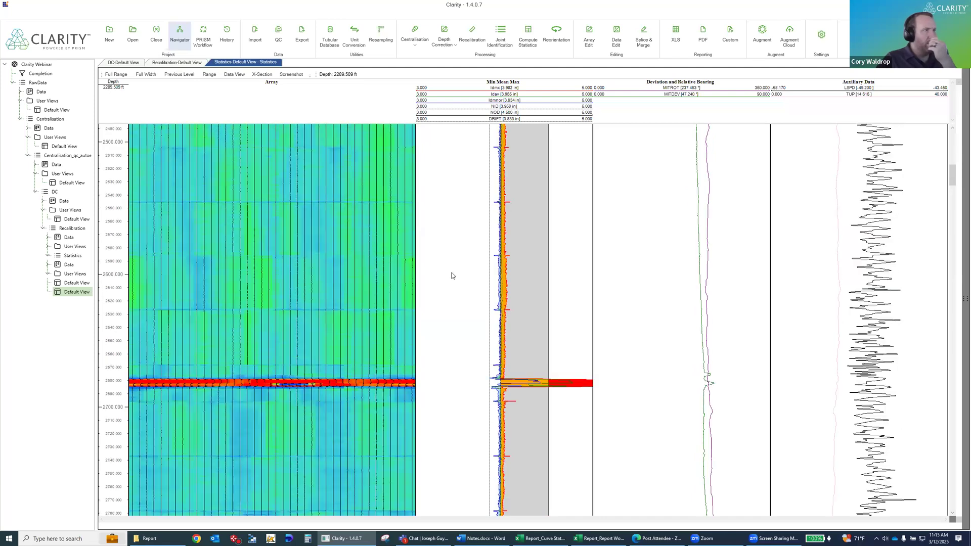
pyautogui.scroll(-6, 452, 275)
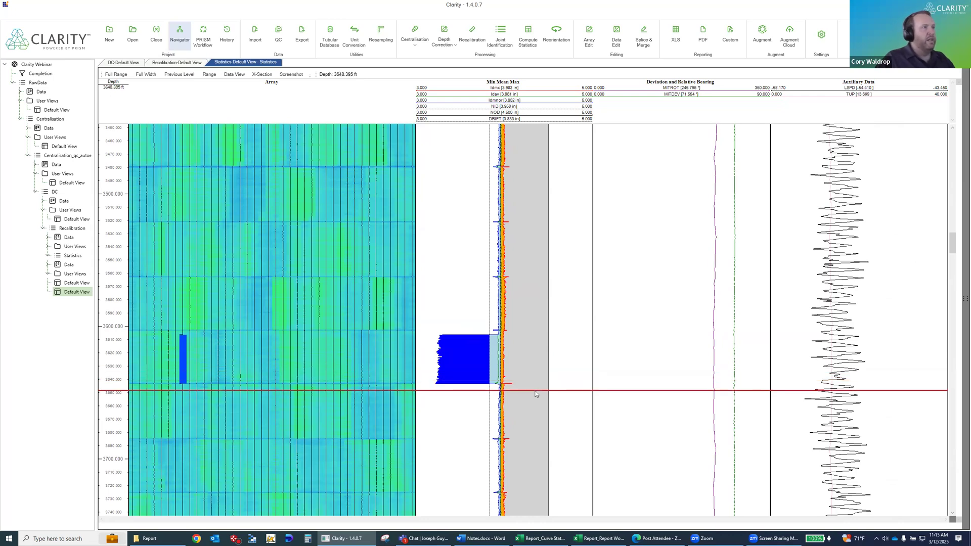
pyautogui.scroll(-15, 535, 393)
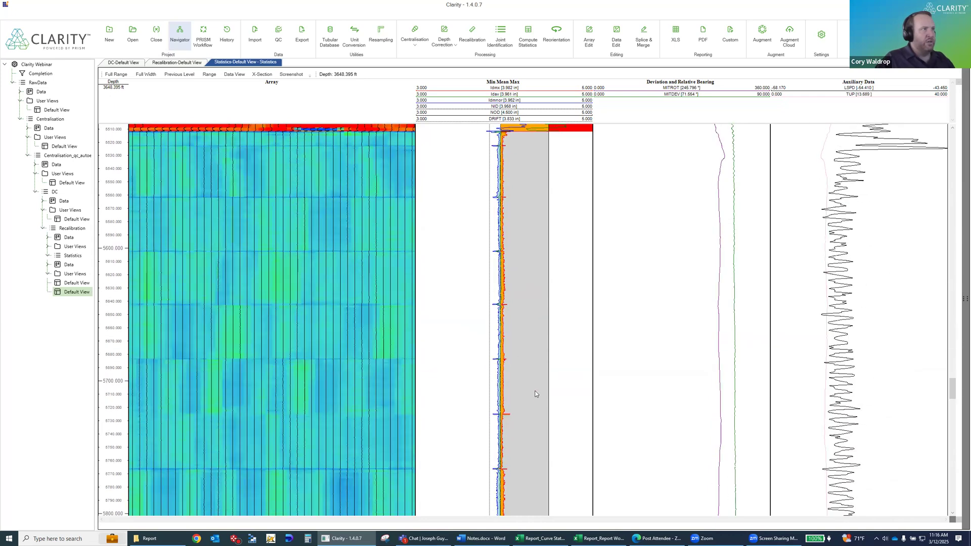
pyautogui.scroll(-5, 536, 393)
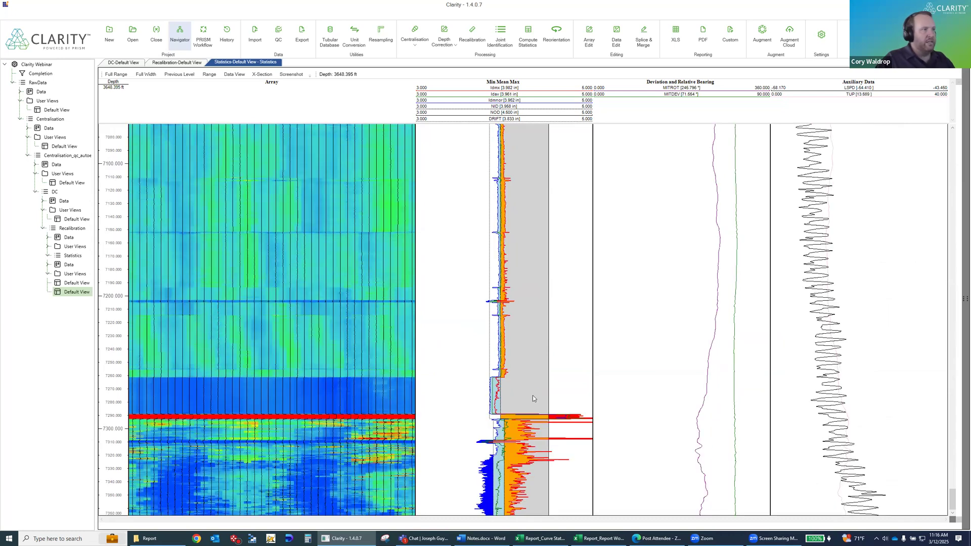
pyautogui.click(483, 440)
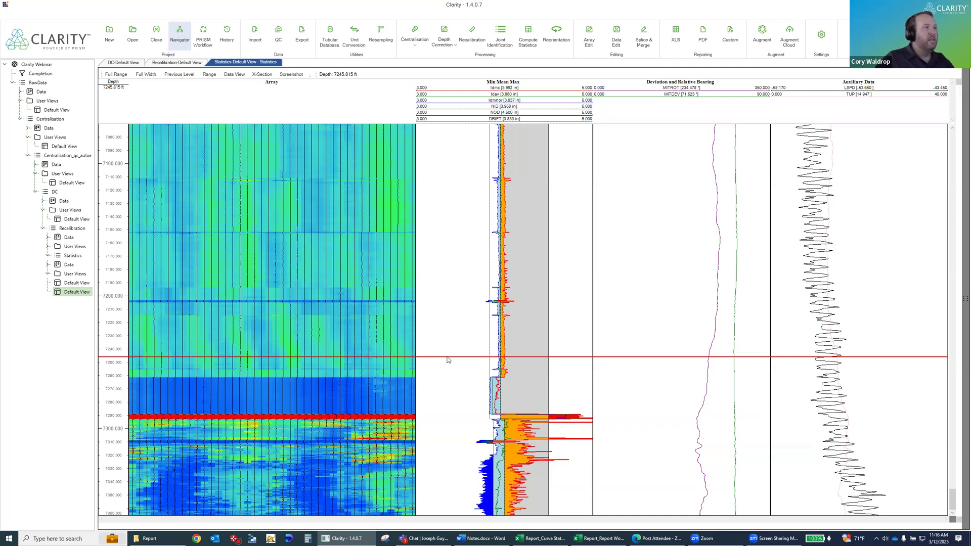
# Auto-fill the gradient colours of the MFC Data panel in the Statistics view and accept the settings.
pyautogui.click(336, 302)
pyautogui.rightClick(336, 303)
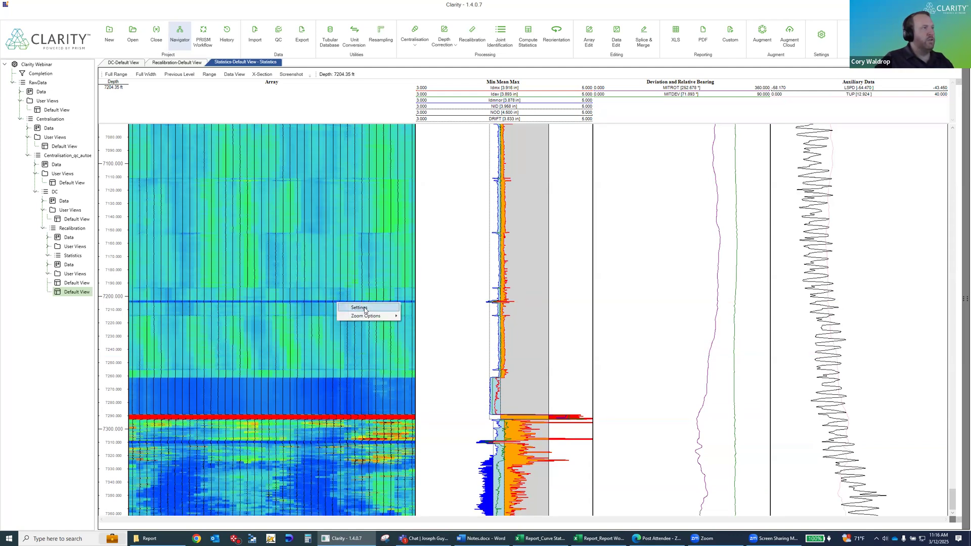
pyautogui.click(359, 308)
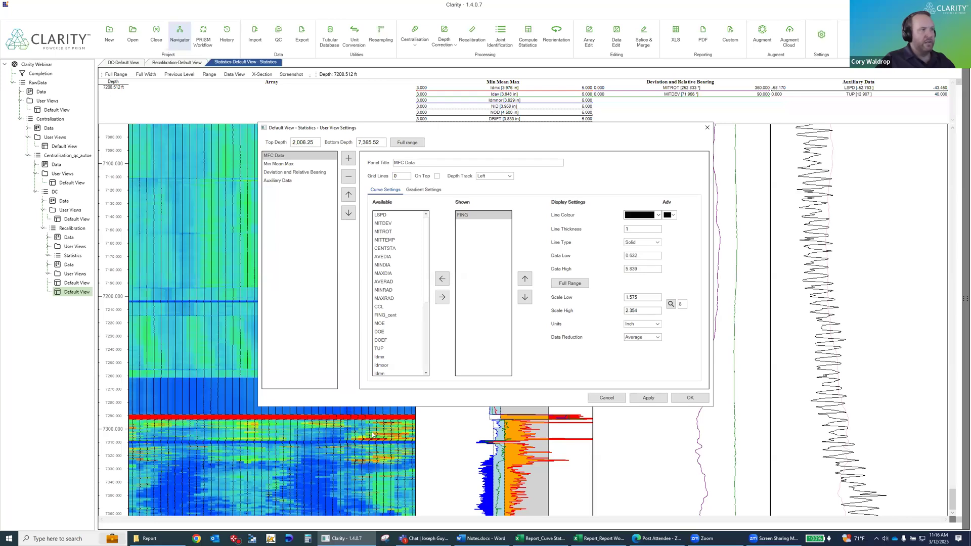
pyautogui.click(418, 191)
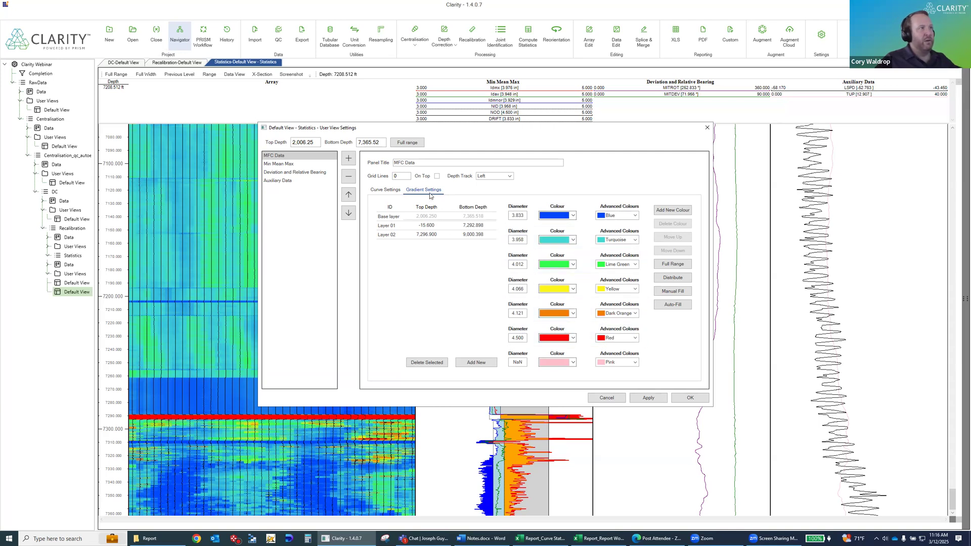
pyautogui.click(672, 305)
pyautogui.click(511, 296)
pyautogui.click(691, 399)
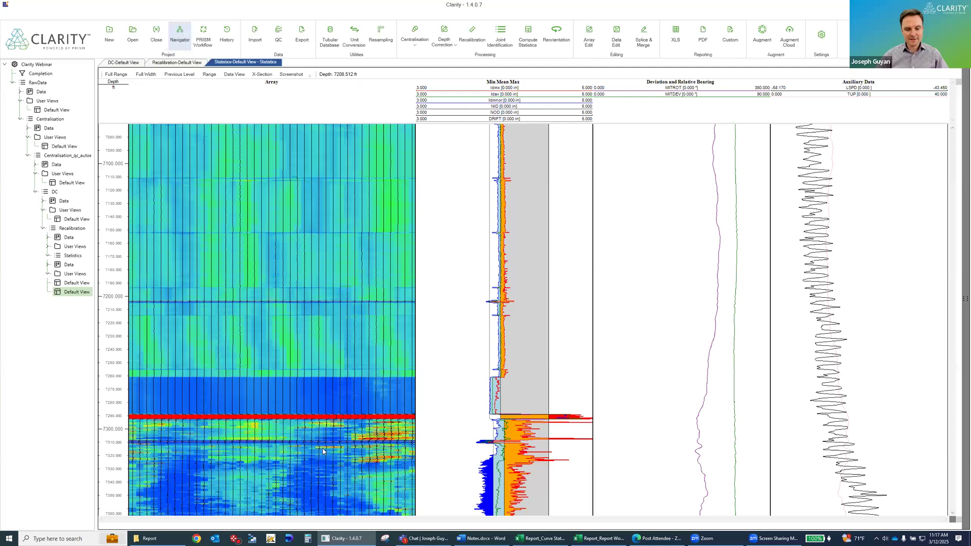
pyautogui.click(374, 403)
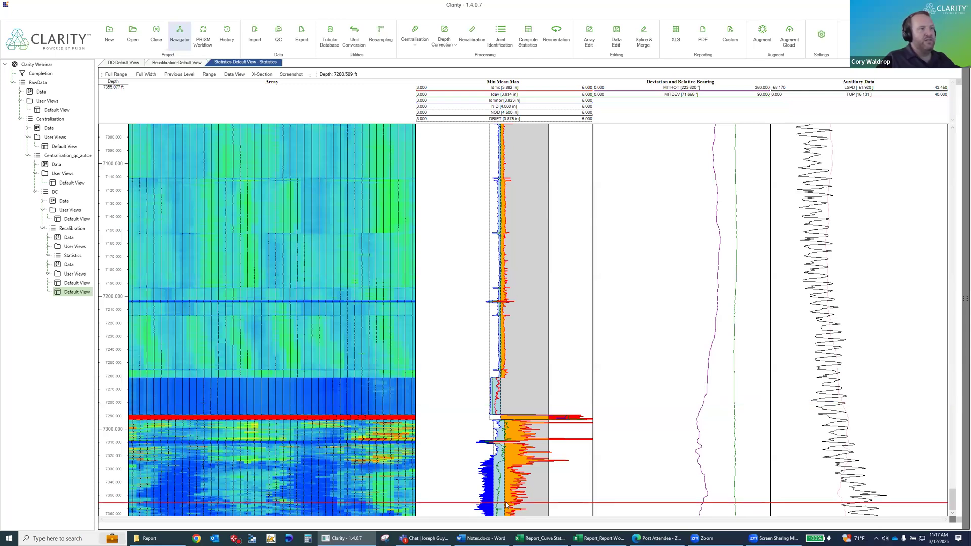
# Switch to the Report_Curve Stats Output workbook in Excel and review the per-joint statistics and annotations down to the last joint.
pyautogui.click(537, 538)
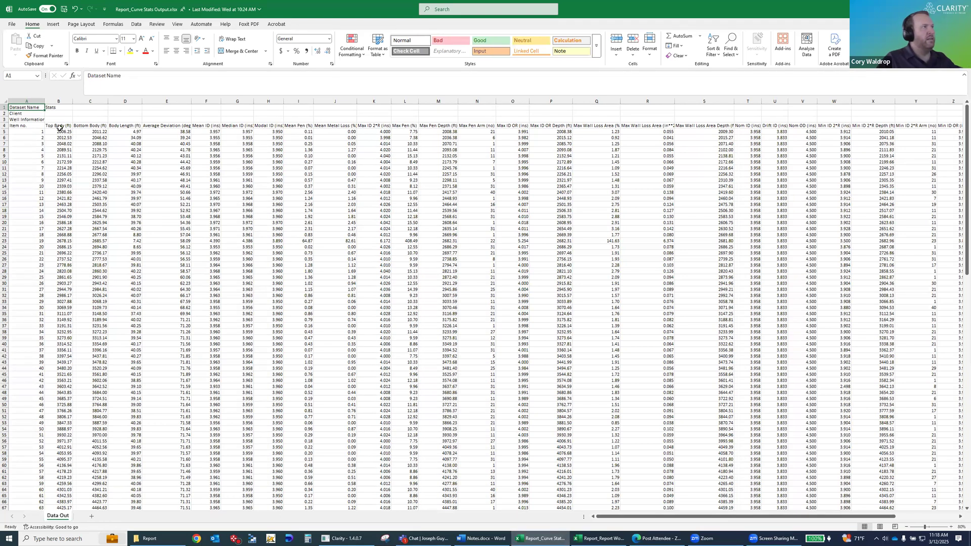
pyautogui.moveTo(720, 518); pyautogui.dragTo(853, 526)
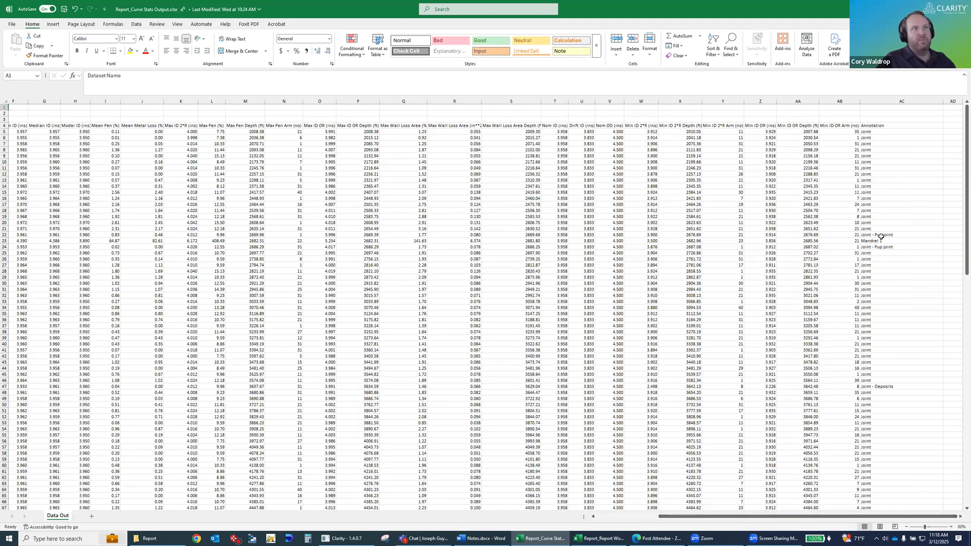
pyautogui.scroll(-20, 888, 347)
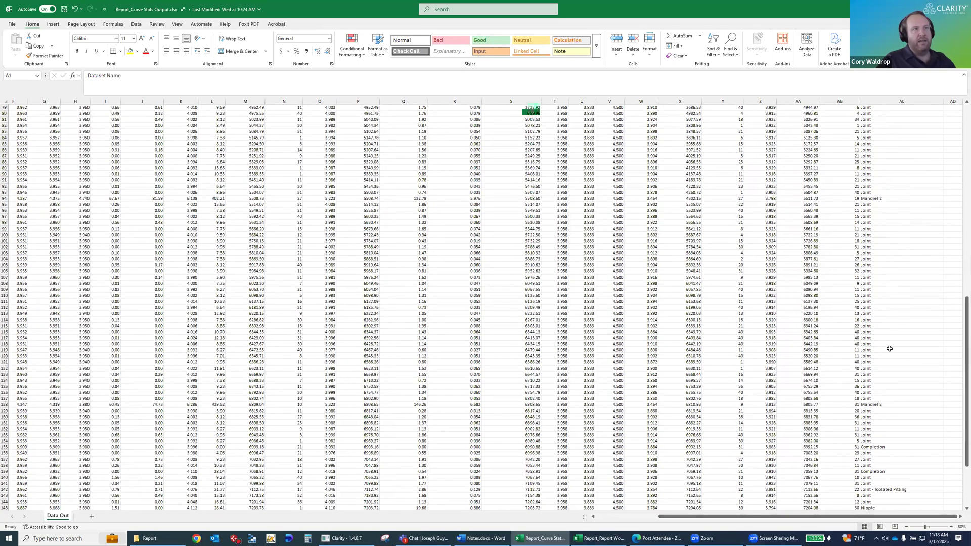
pyautogui.scroll(-20, 889, 349)
pyautogui.scroll(8, 889, 349)
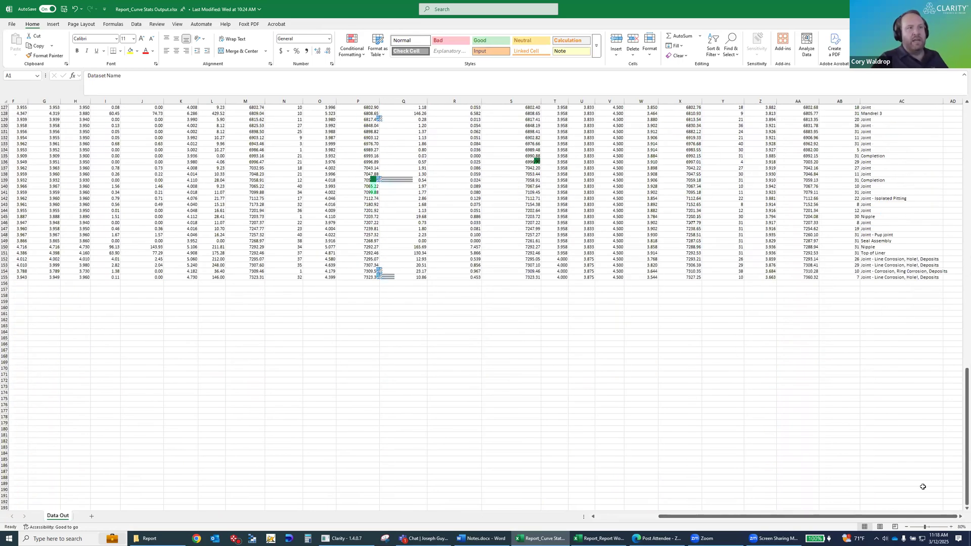
pyautogui.click(951, 526)
pyautogui.moveTo(904, 516); pyautogui.dragTo(959, 517)
pyautogui.scroll(-4, 904, 353)
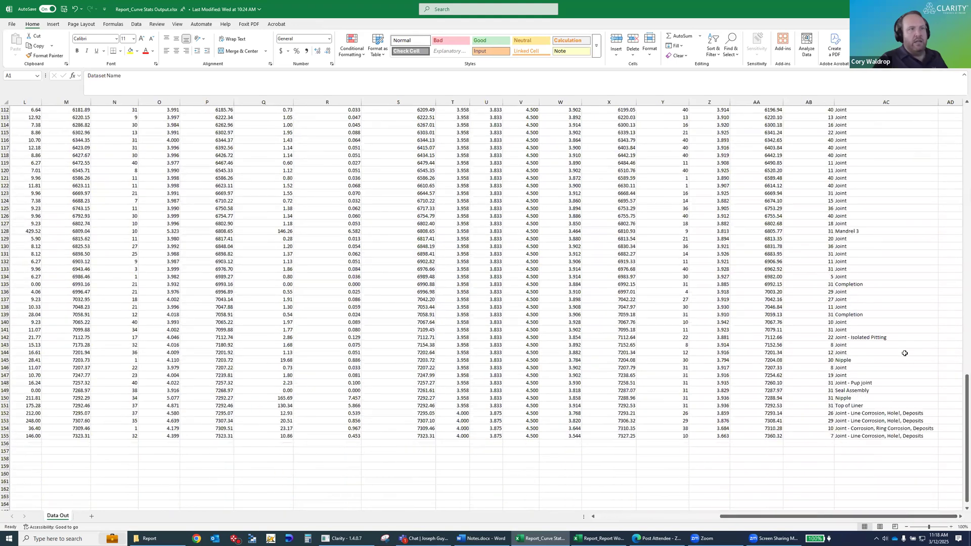
pyautogui.scroll(-5, 904, 353)
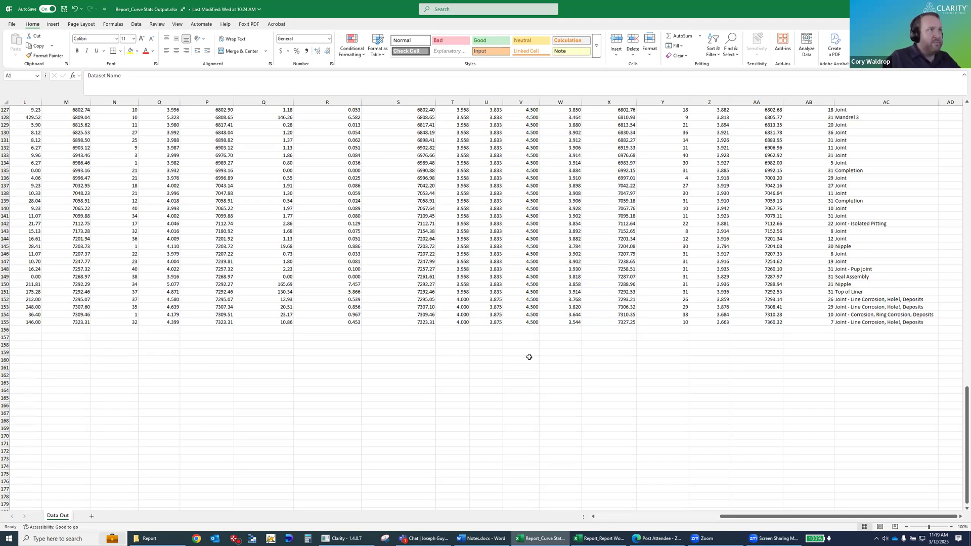
# Switch to the Report_Report Workbook and review the REPORT sheet's colour-coded joint table and comments down to the last joint.
pyautogui.click(603, 536)
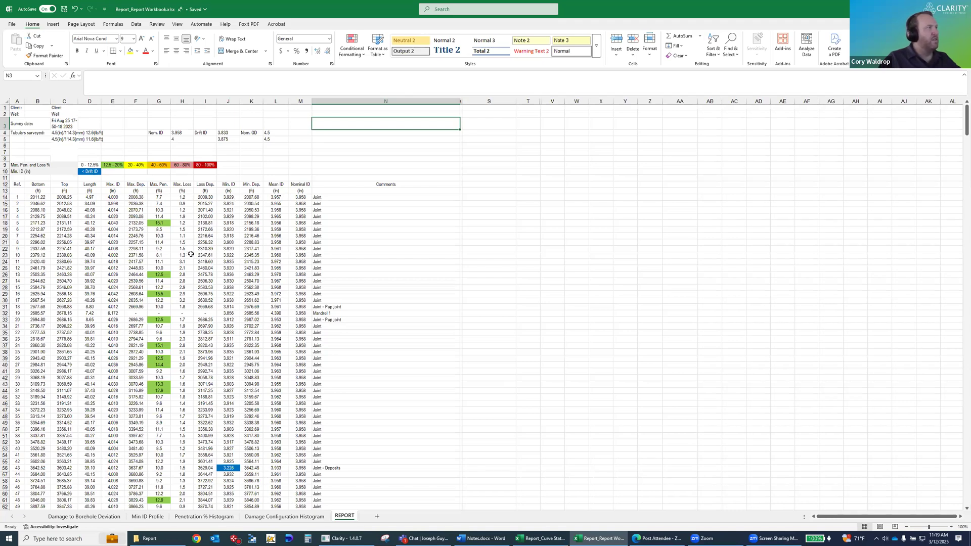
pyautogui.scroll(-2, 190, 254)
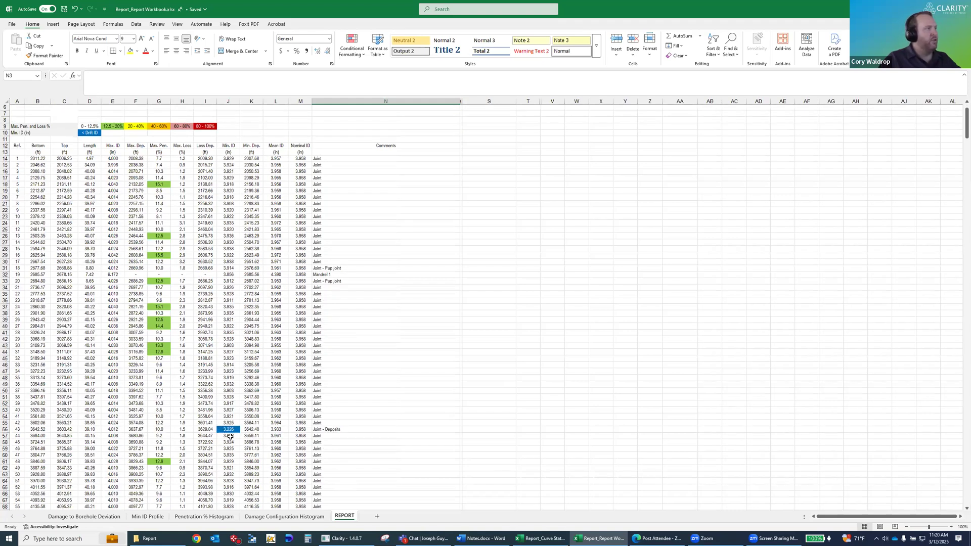
pyautogui.scroll(-20, 230, 439)
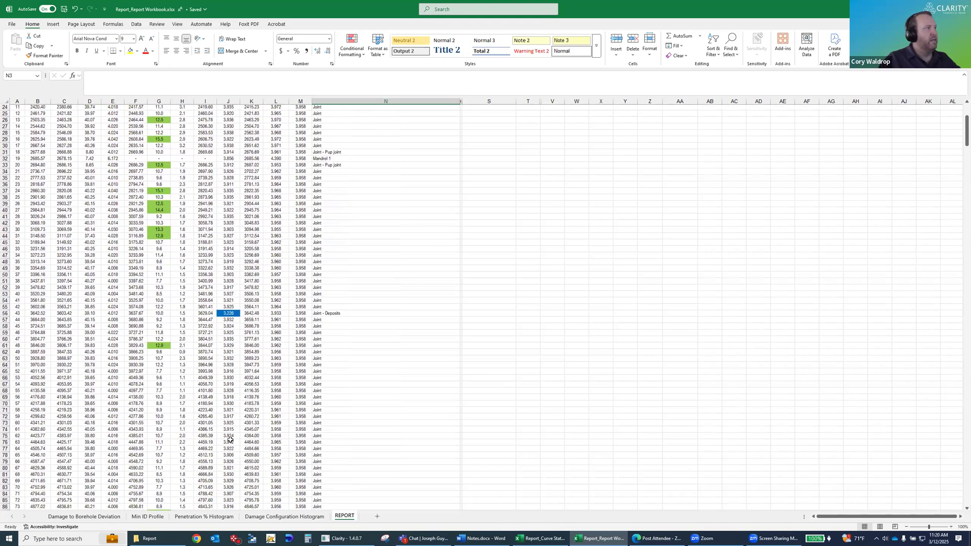
pyautogui.scroll(-17, 230, 439)
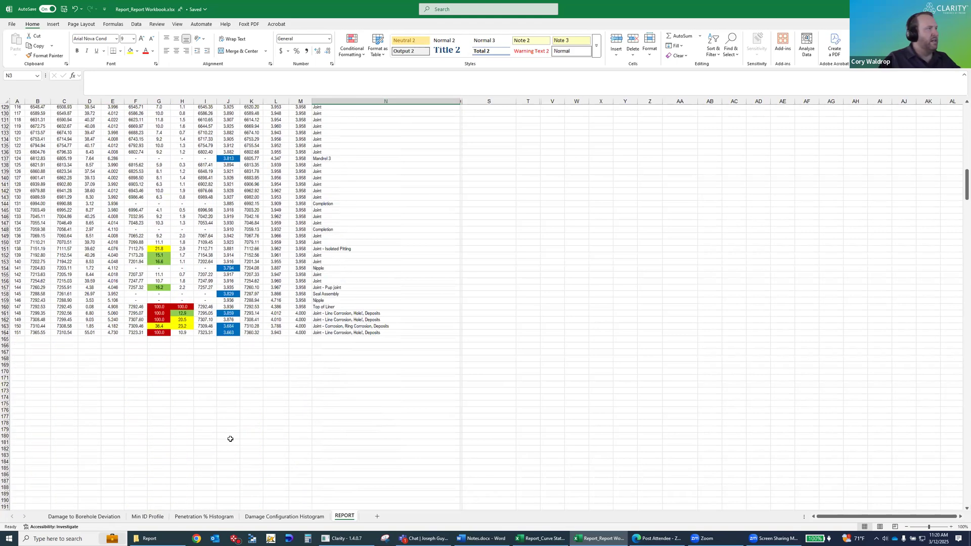
pyautogui.scroll(5, 230, 438)
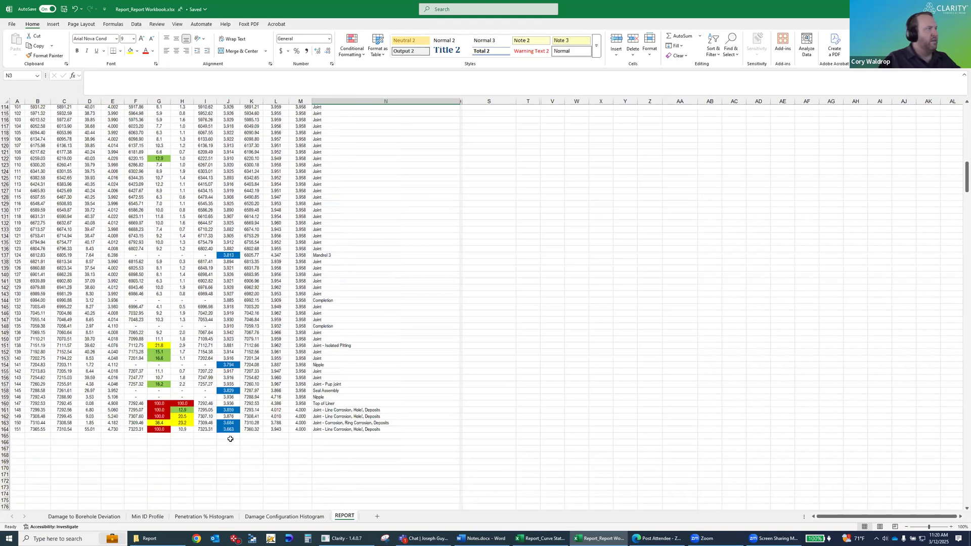
# Review the Damage Configuration Histogram, Penetration % Histogram, Min ID Profile and Damage to Borehole Deviation sheets, including the deviation curve.
pyautogui.click(285, 517)
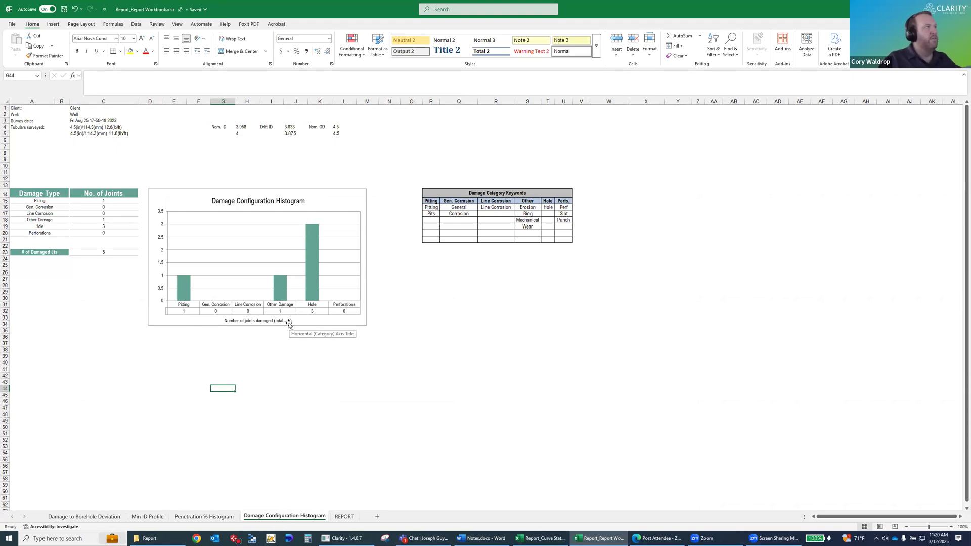
pyautogui.click(224, 516)
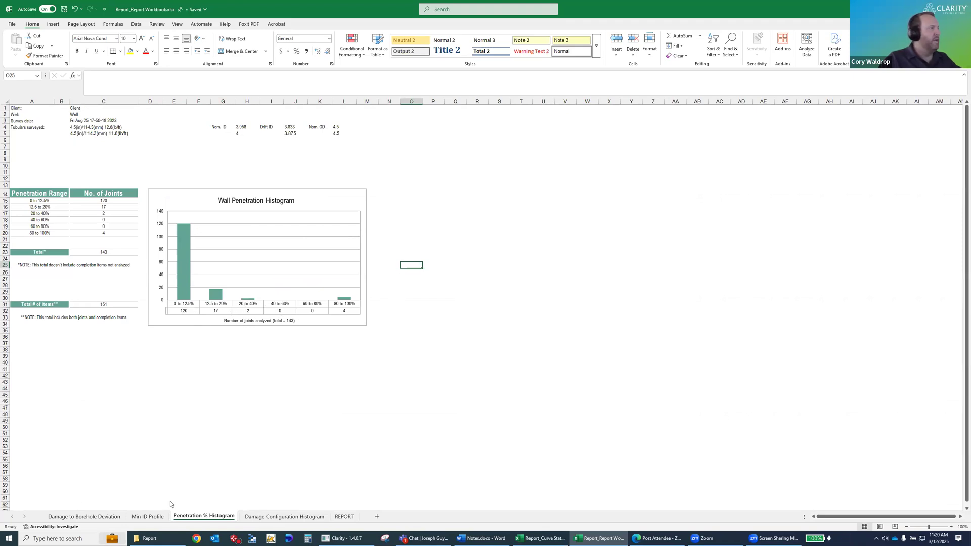
pyautogui.click(146, 517)
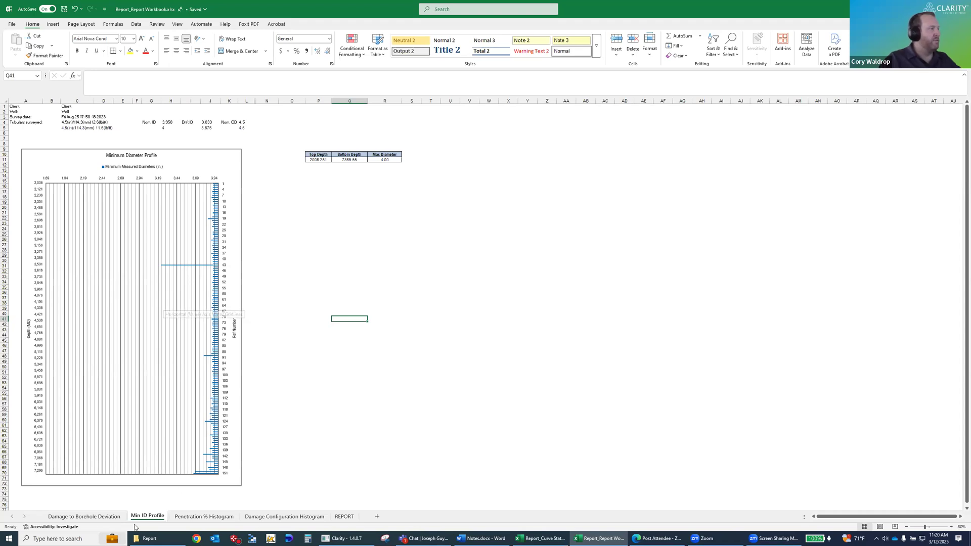
pyautogui.click(100, 519)
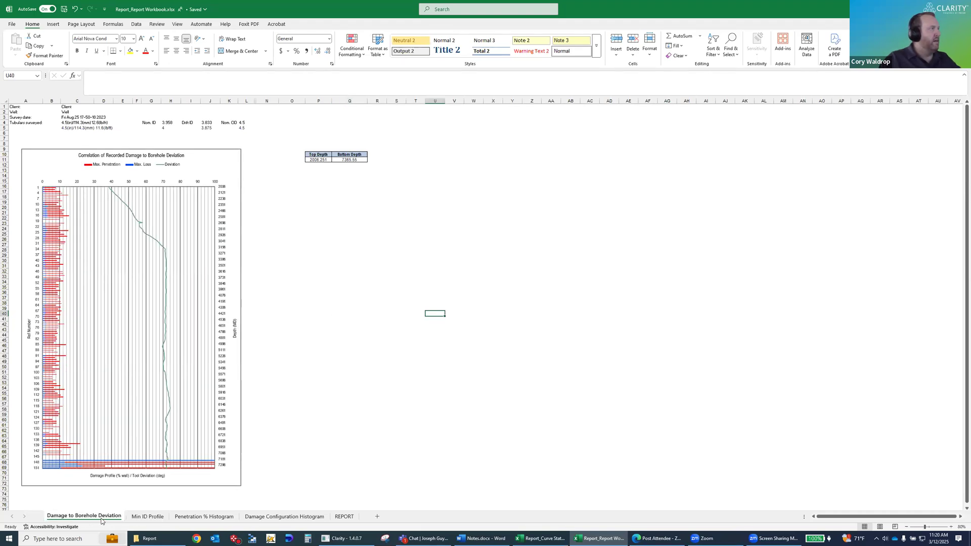
pyautogui.moveTo(52, 223)
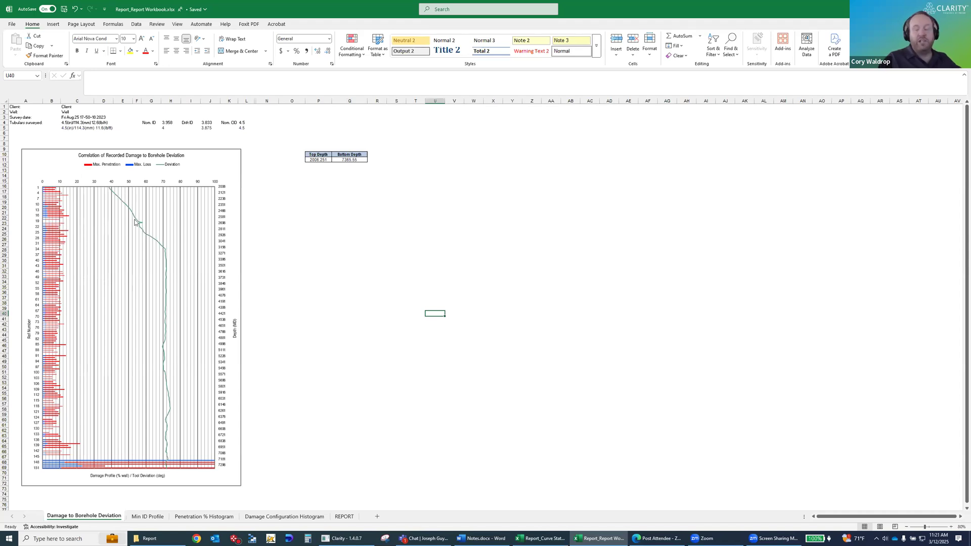
pyautogui.moveTo(135, 222)
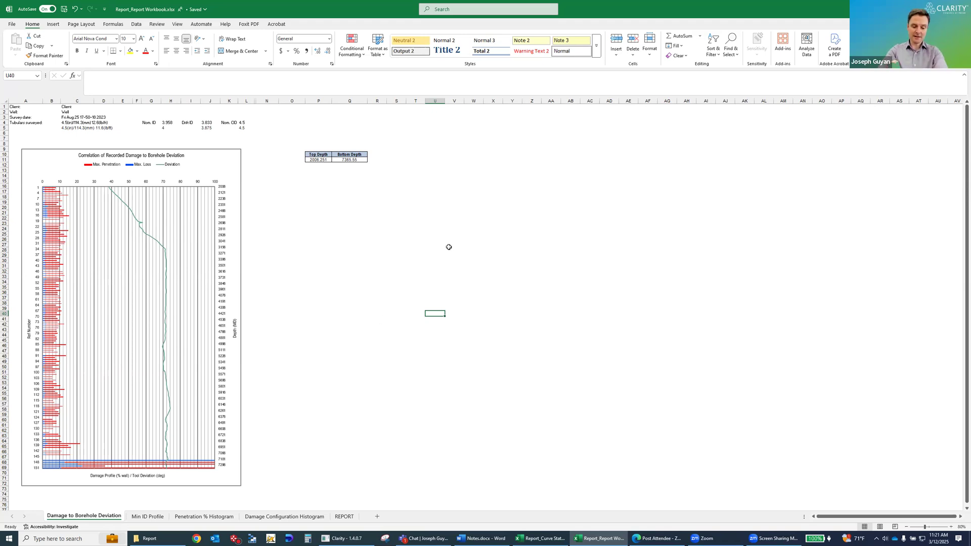
# Minimize both Excel workbooks to return to Clarity and show the pipe cross-section beside the Statistics view.
pyautogui.click(911, 9)
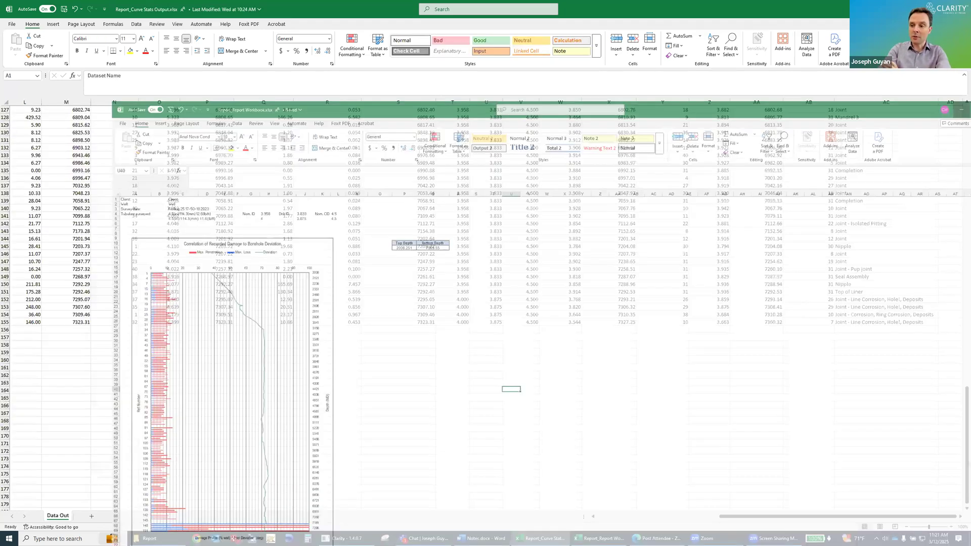
pyautogui.click(911, 10)
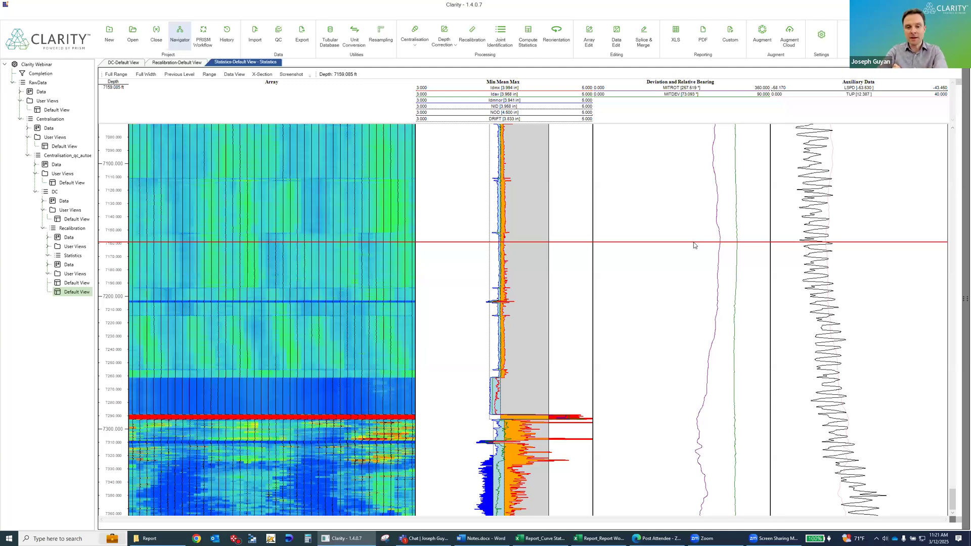
pyautogui.click(262, 74)
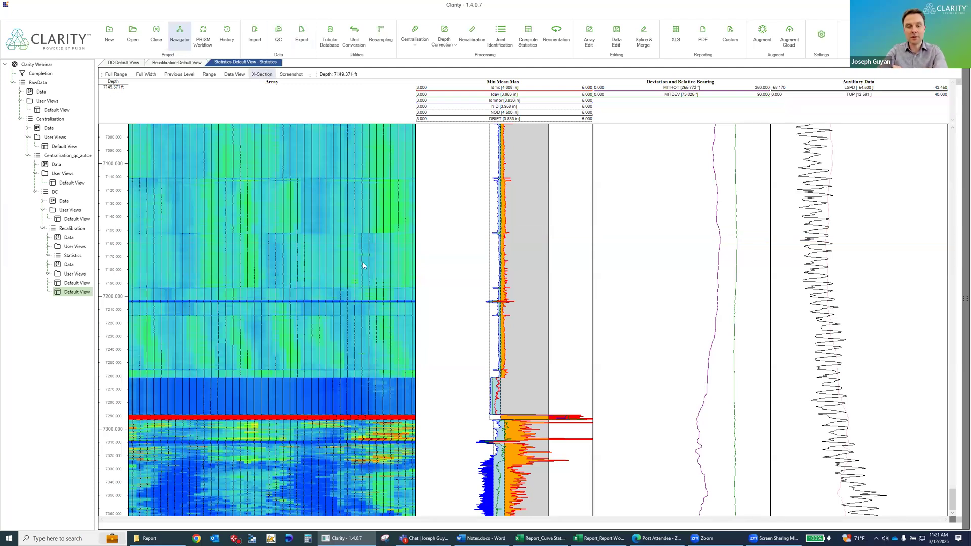
pyautogui.click(367, 267)
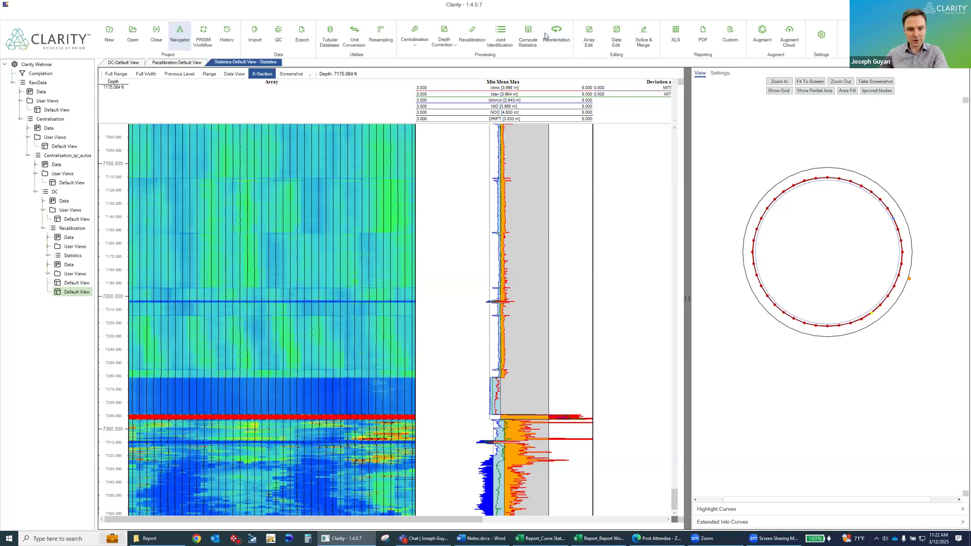
pyautogui.click(548, 139)
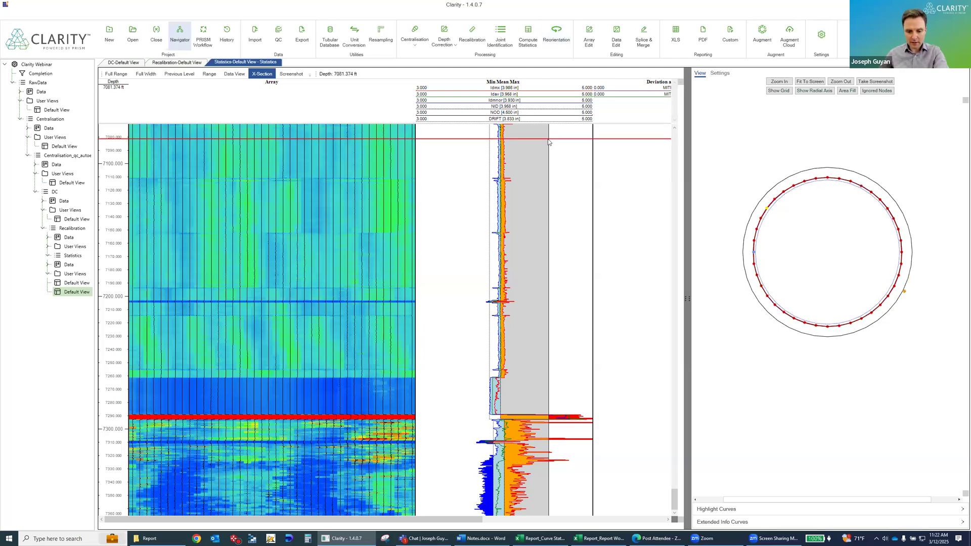